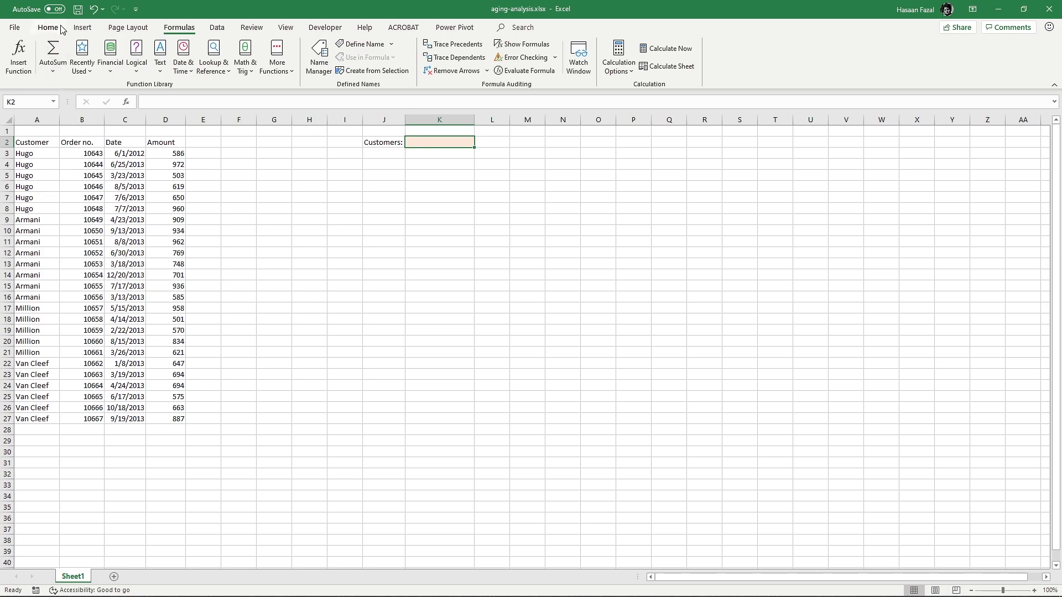
# Step: Add list data validation to the Customers cell K2, using the customer column range $A$3:$A$27 as its source
pyautogui.click(216, 28)
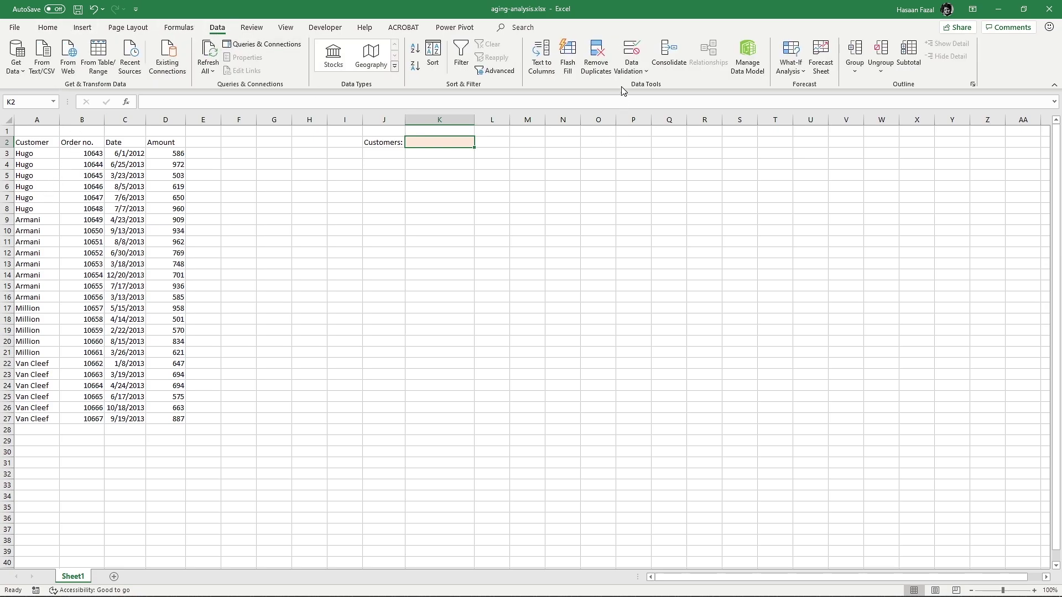
pyautogui.click(629, 56)
pyautogui.click(672, 249)
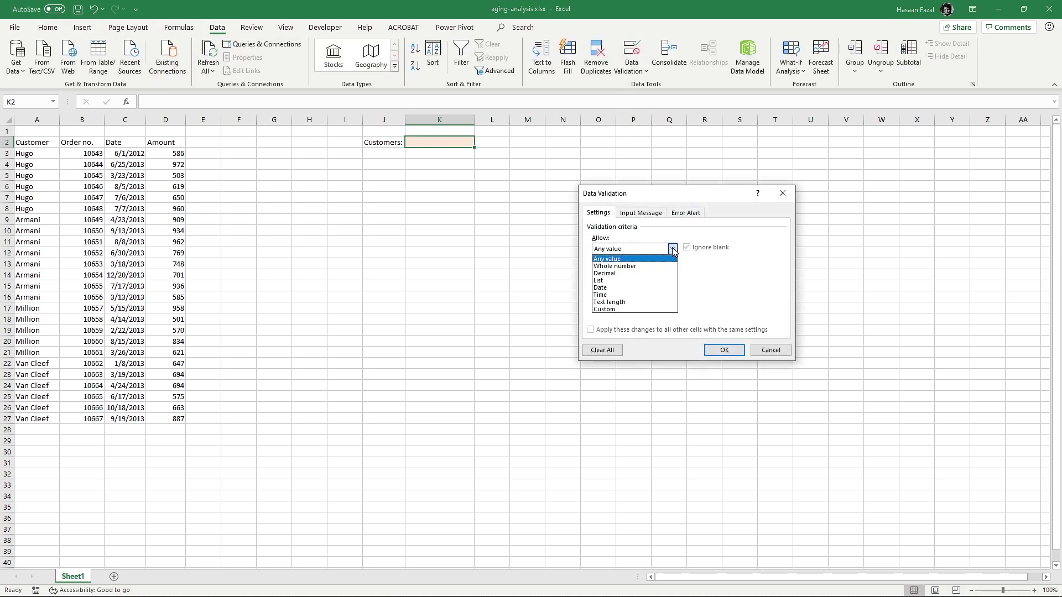
pyautogui.click(657, 281)
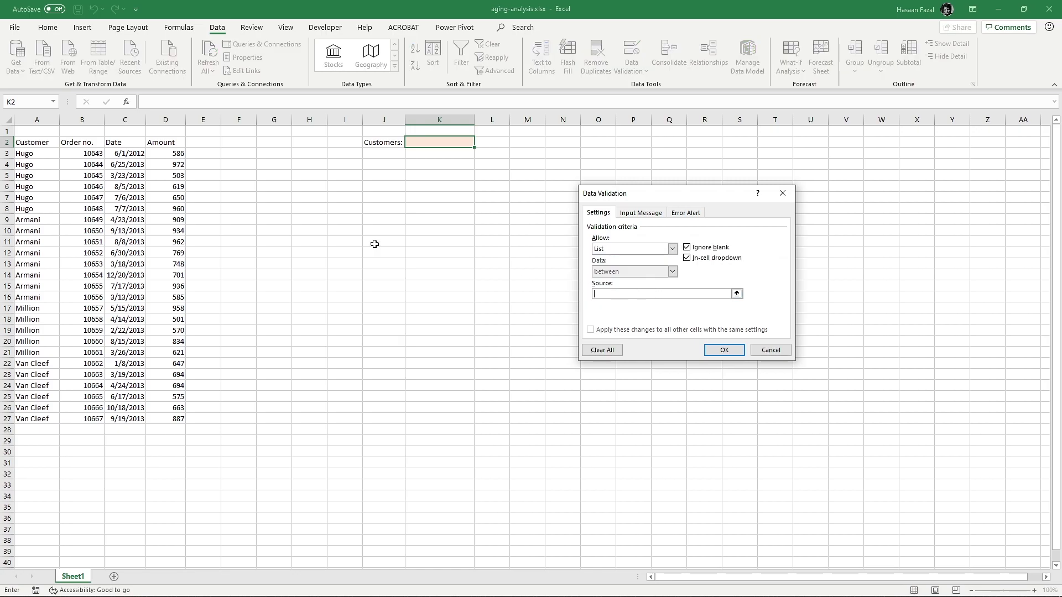
pyautogui.moveTo(50, 155); pyautogui.dragTo(55, 422)
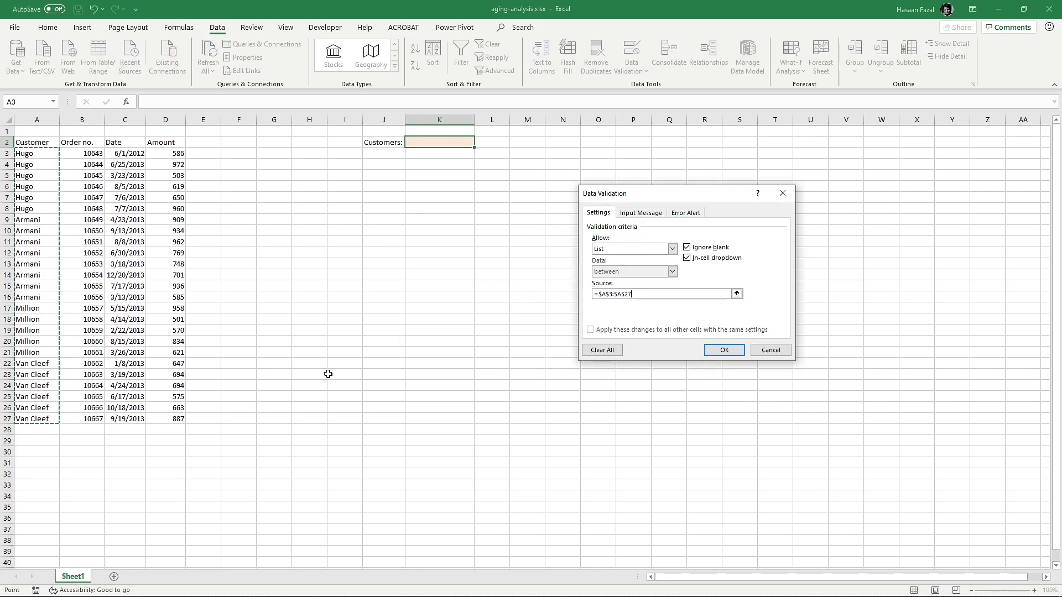
pyautogui.click(733, 350)
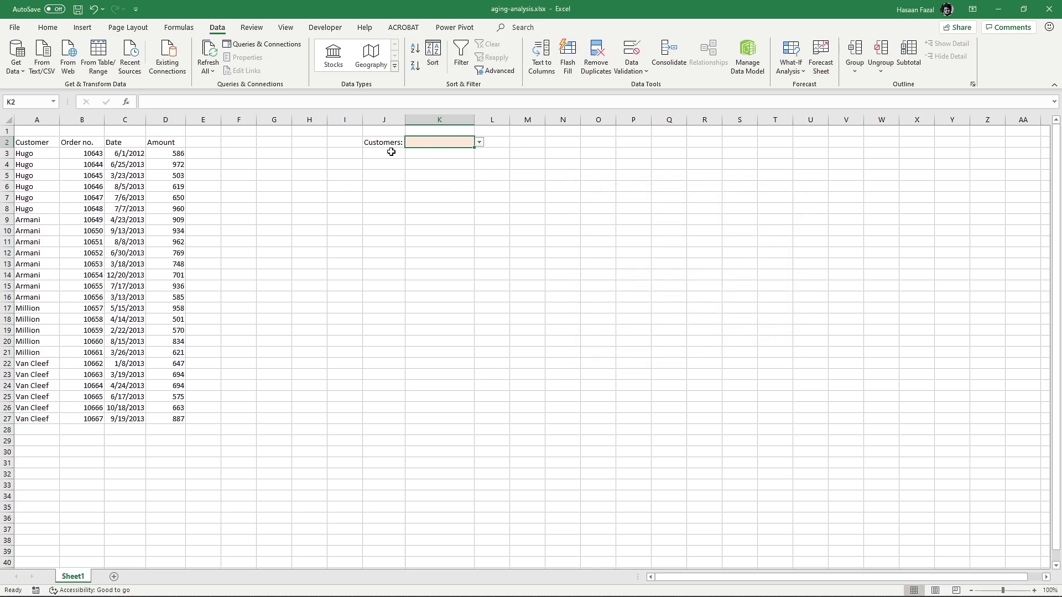
# Step: Examine the entries offered by K2's drop-down list and compare them with the customer column
pyautogui.click(480, 143)
pyautogui.moveTo(477, 166)
pyautogui.mouseDown()
pyautogui.moveTo(479, 198)
pyautogui.moveTo(478, 164)
pyautogui.mouseUp()
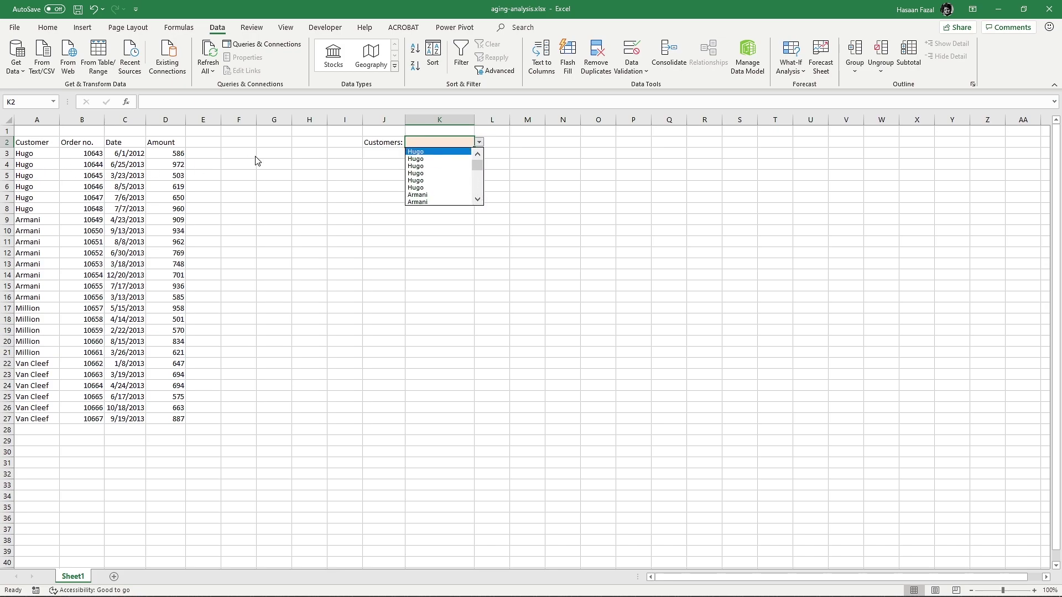
pyautogui.click(271, 152)
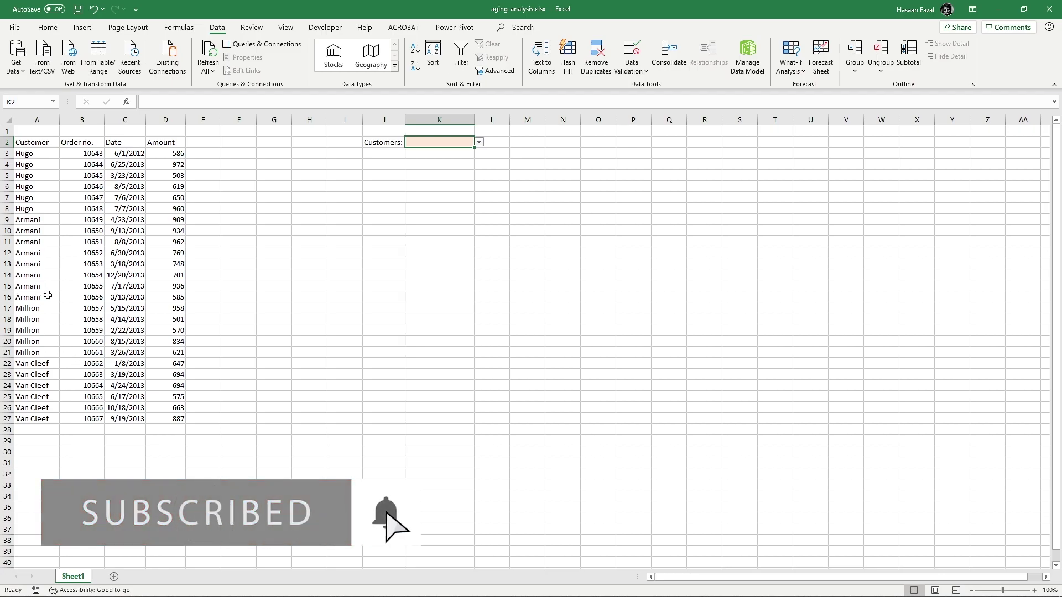
pyautogui.click(479, 142)
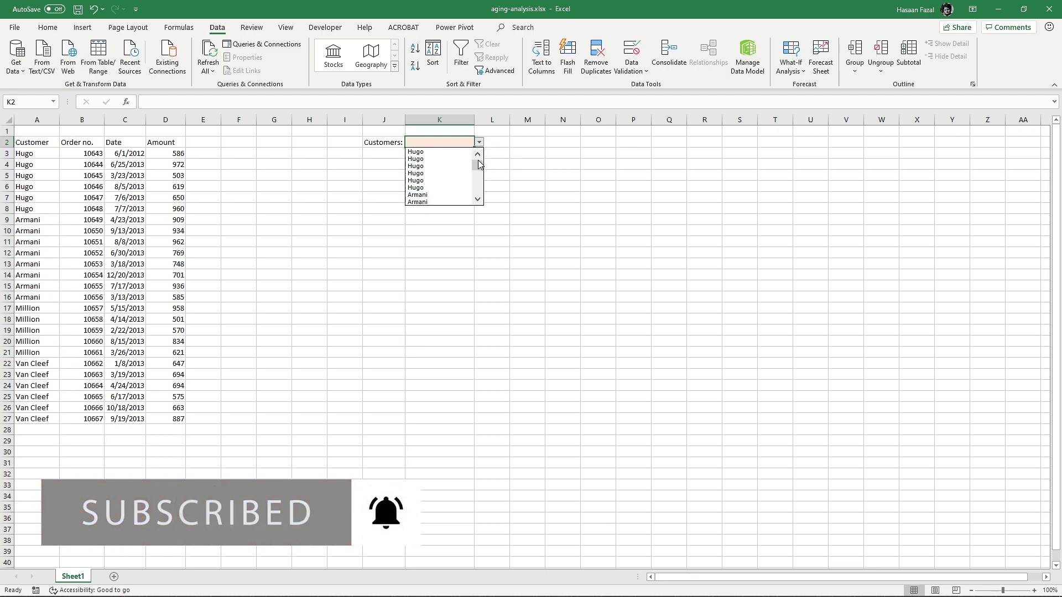
pyautogui.moveTo(478, 162)
pyautogui.mouseDown()
pyautogui.moveTo(479, 195)
pyautogui.moveTo(479, 156)
pyautogui.mouseUp()
pyautogui.click(484, 143)
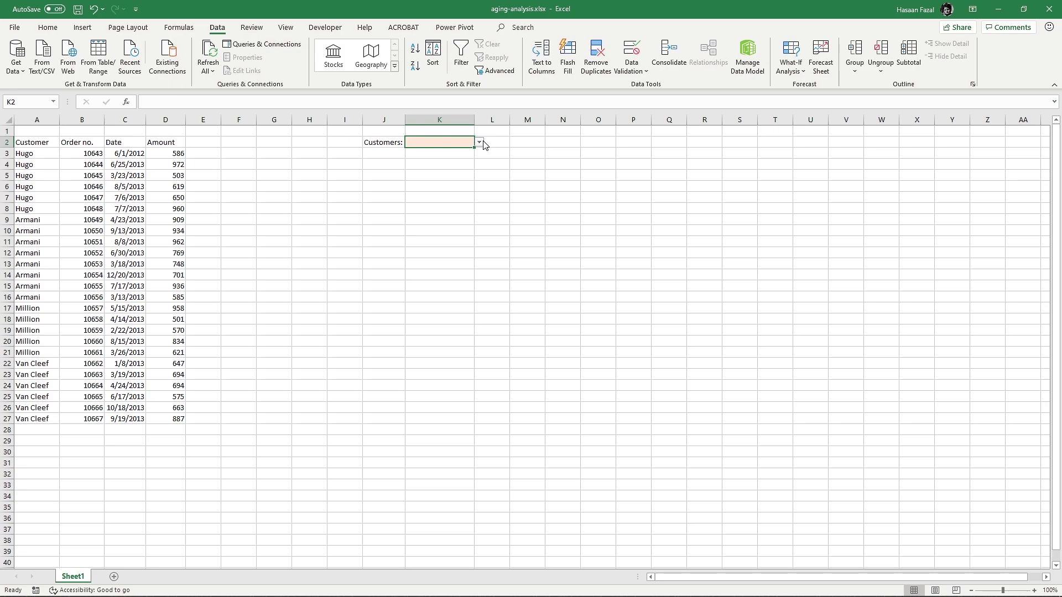
pyautogui.click(19, 430)
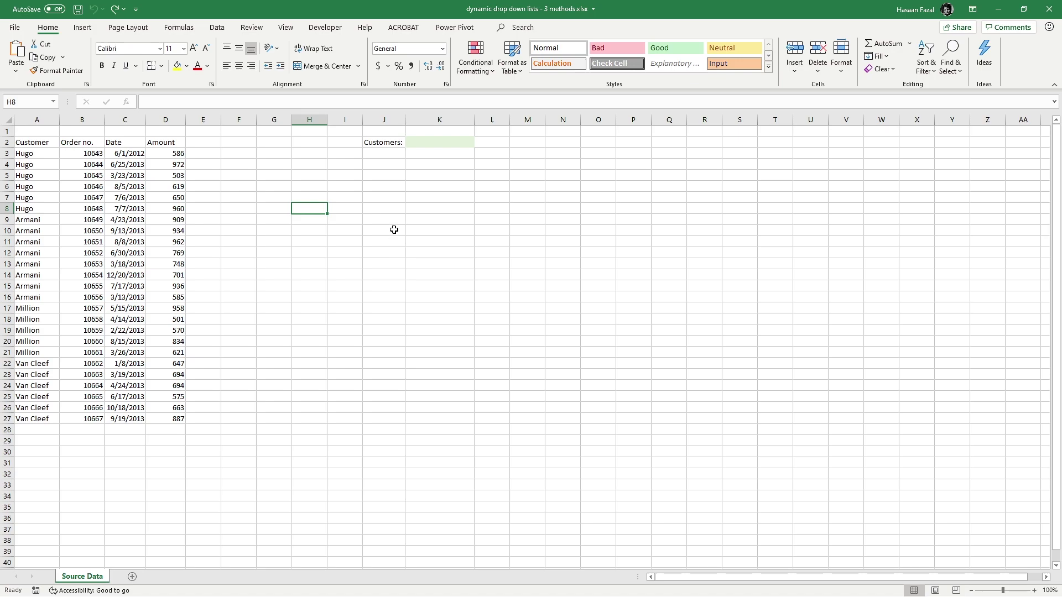
# Step: Convert the order data range $A$2:$D$27 into a table with headers
pyautogui.click(113, 256)
pyautogui.hotkey('ctrl', 'a')
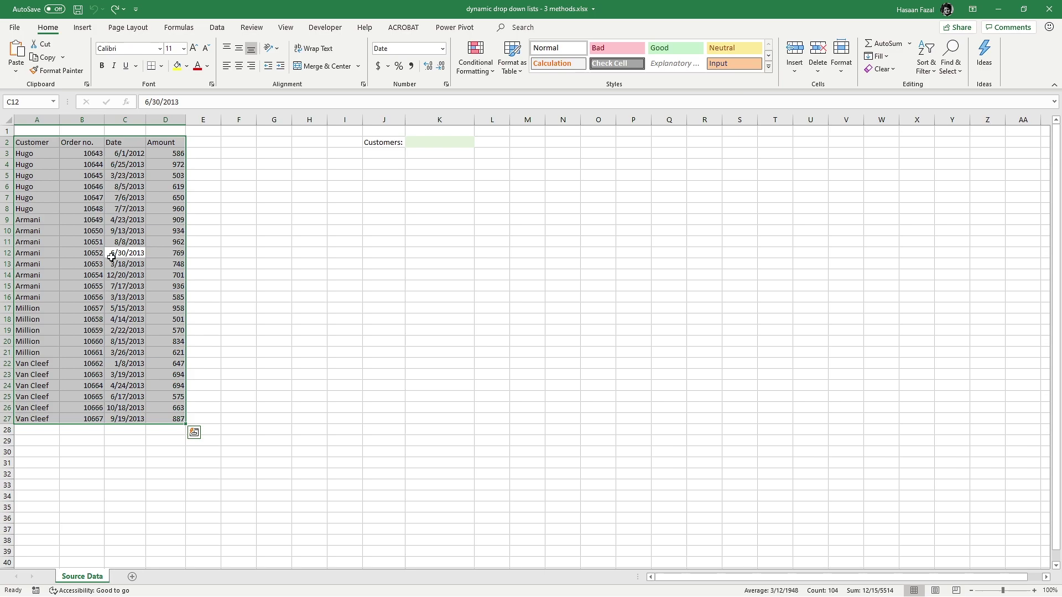
pyautogui.hotkey('ctrl', 't')
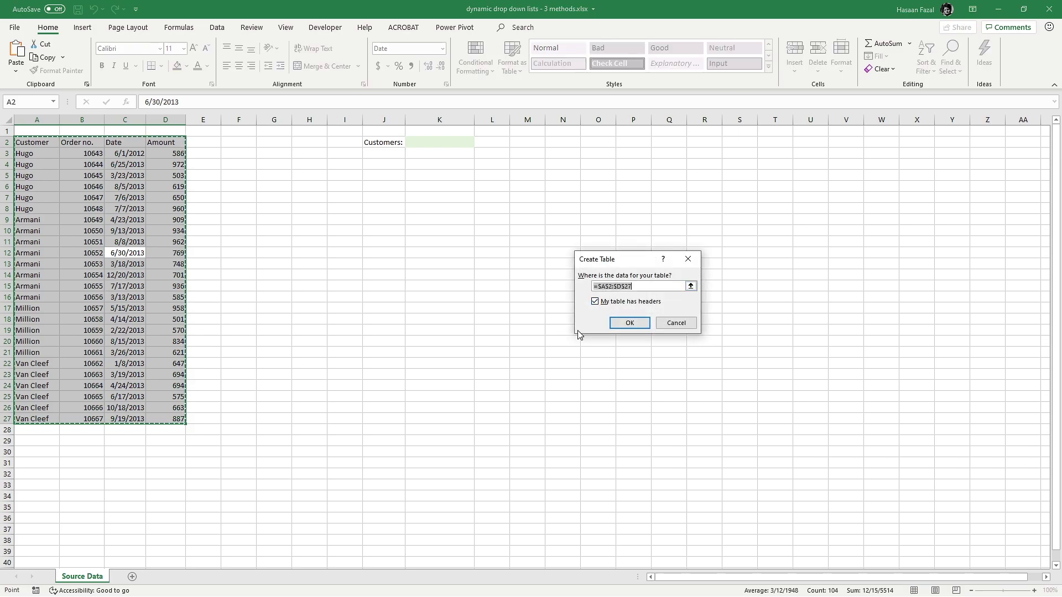
pyautogui.click(635, 324)
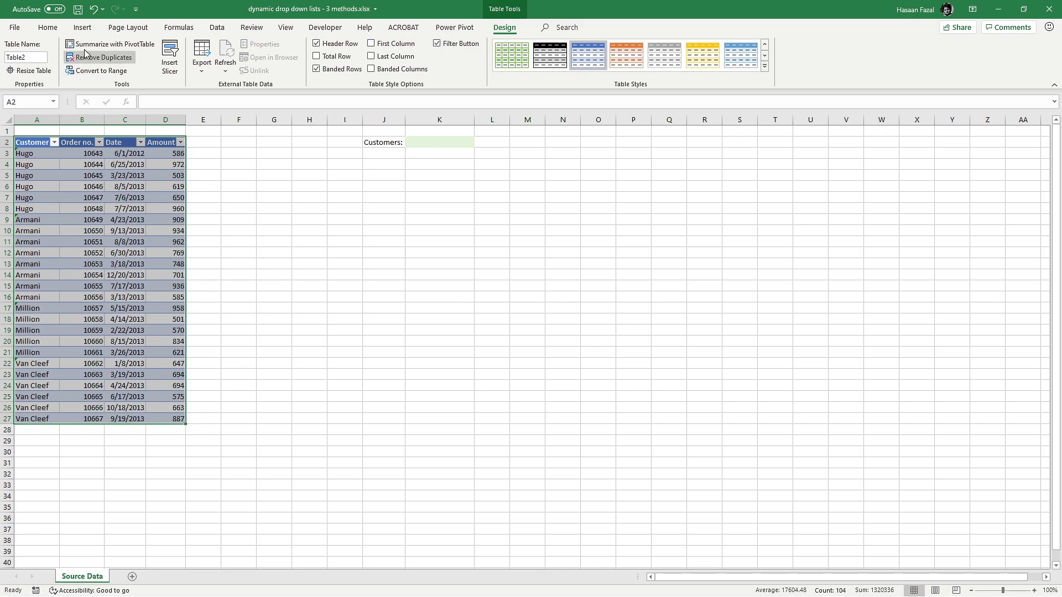
# Step: Create a PivotTable from the order table on the existing worksheet at cell P2, with Customer as the row field
pyautogui.click(81, 28)
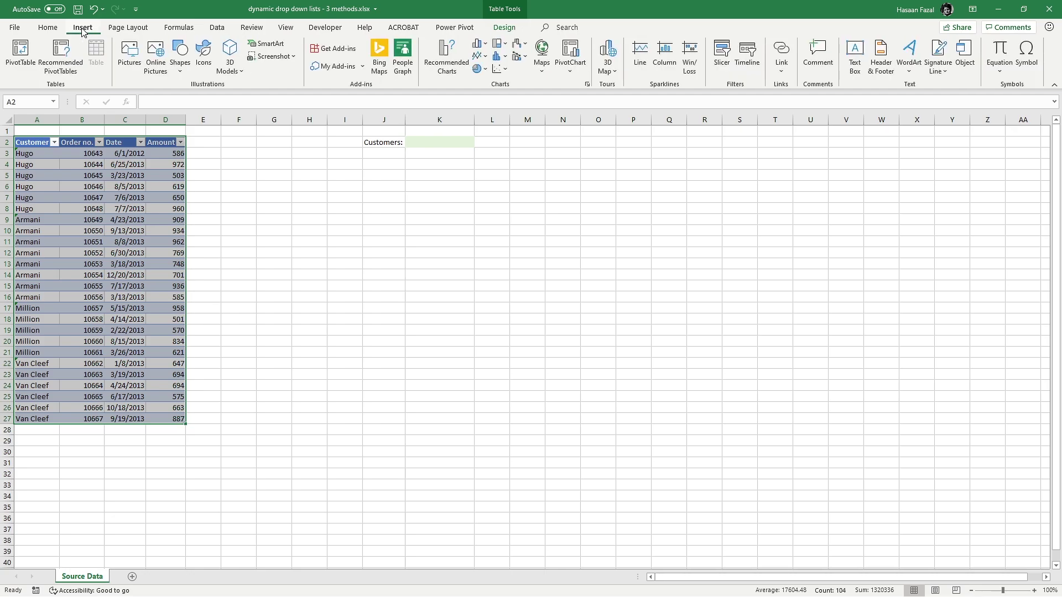
pyautogui.click(22, 66)
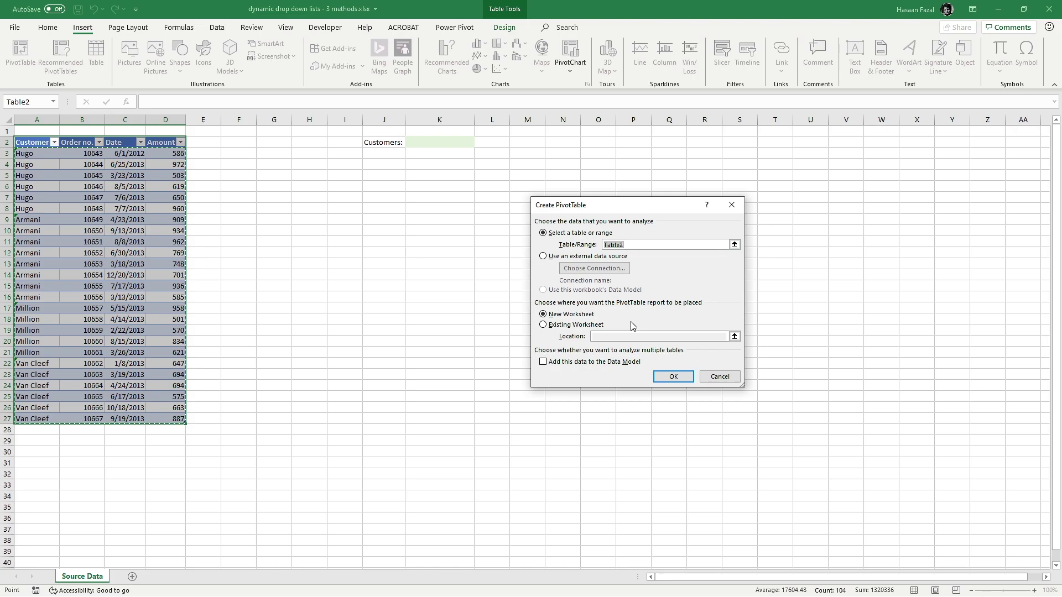
pyautogui.click(612, 326)
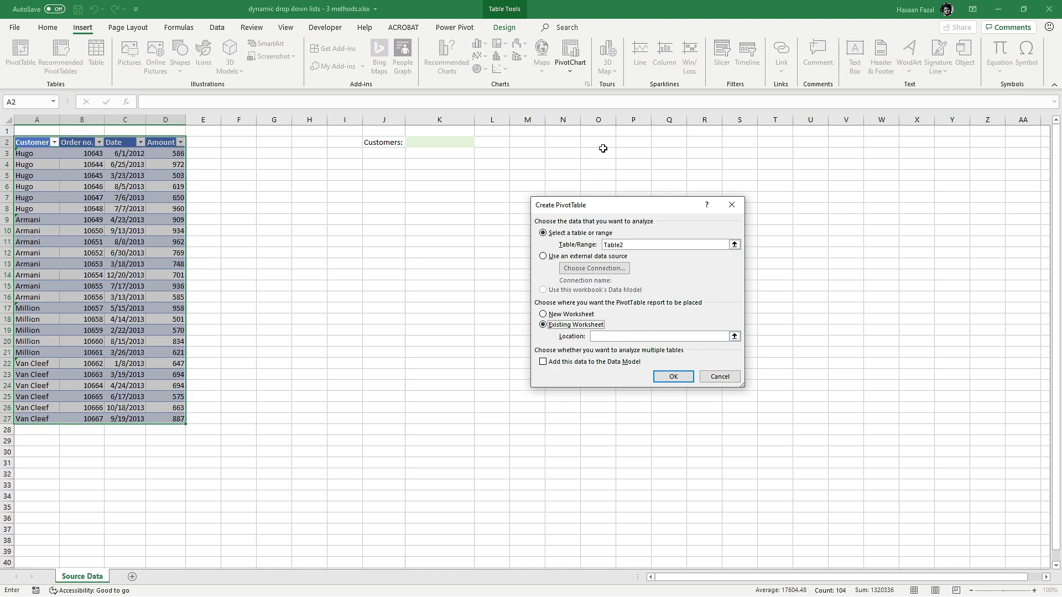
pyautogui.click(631, 142)
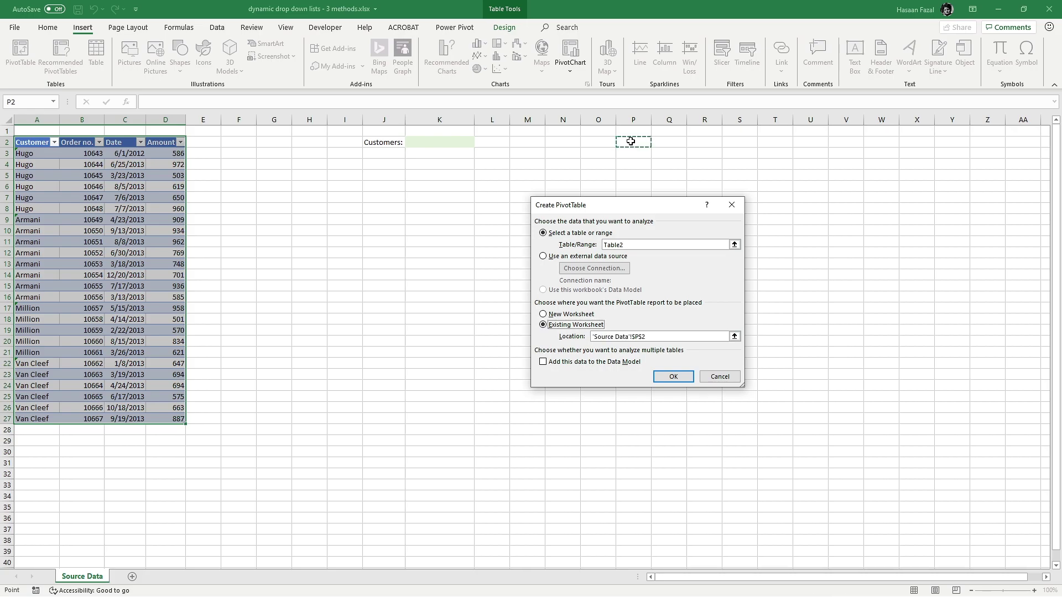
pyautogui.click(674, 376)
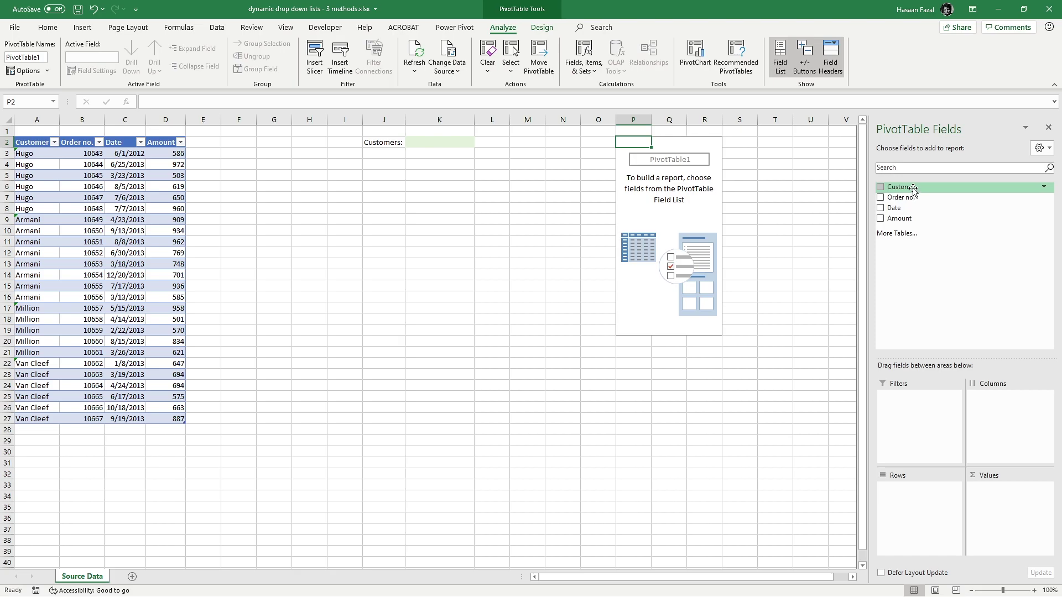
pyautogui.moveTo(913, 189); pyautogui.dragTo(921, 517)
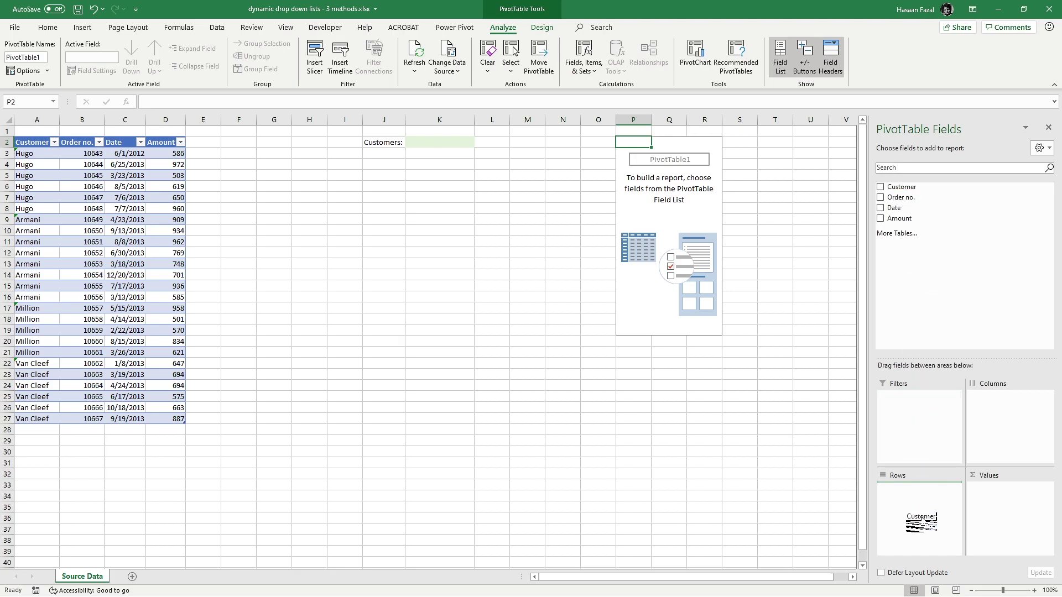
pyautogui.moveTo(922, 517); pyautogui.dragTo(924, 520)
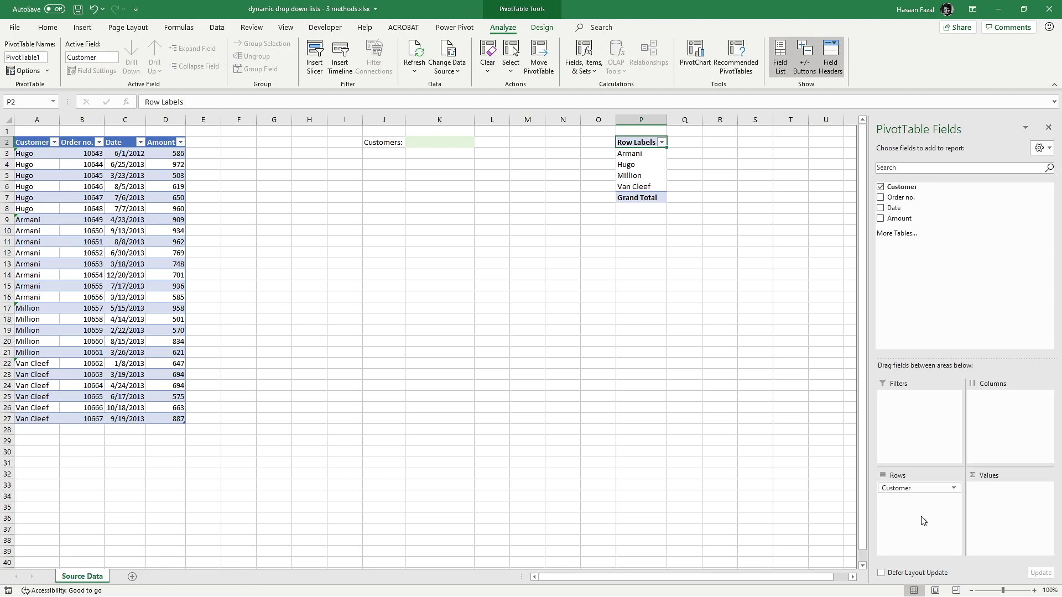
# Step: Turn off the PivotTable's grand totals for rows and columns
pyautogui.click(645, 176)
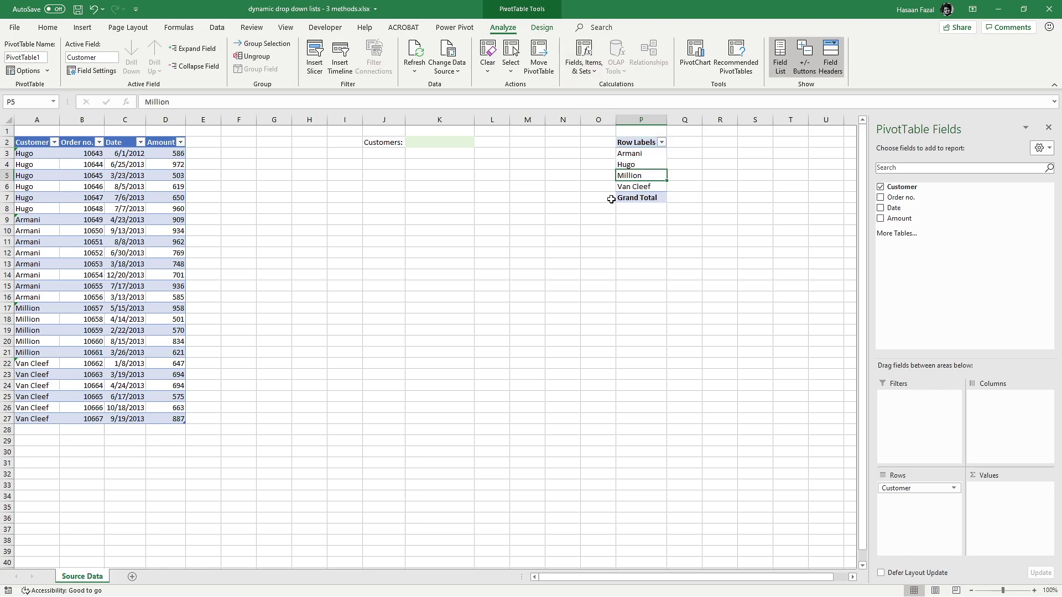
pyautogui.click(542, 29)
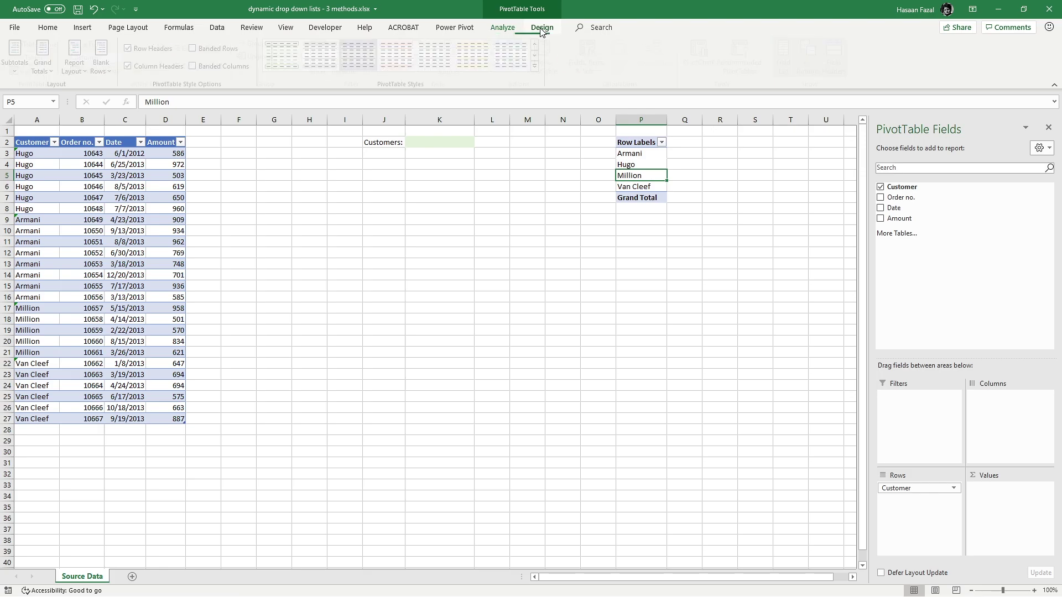
pyautogui.click(49, 62)
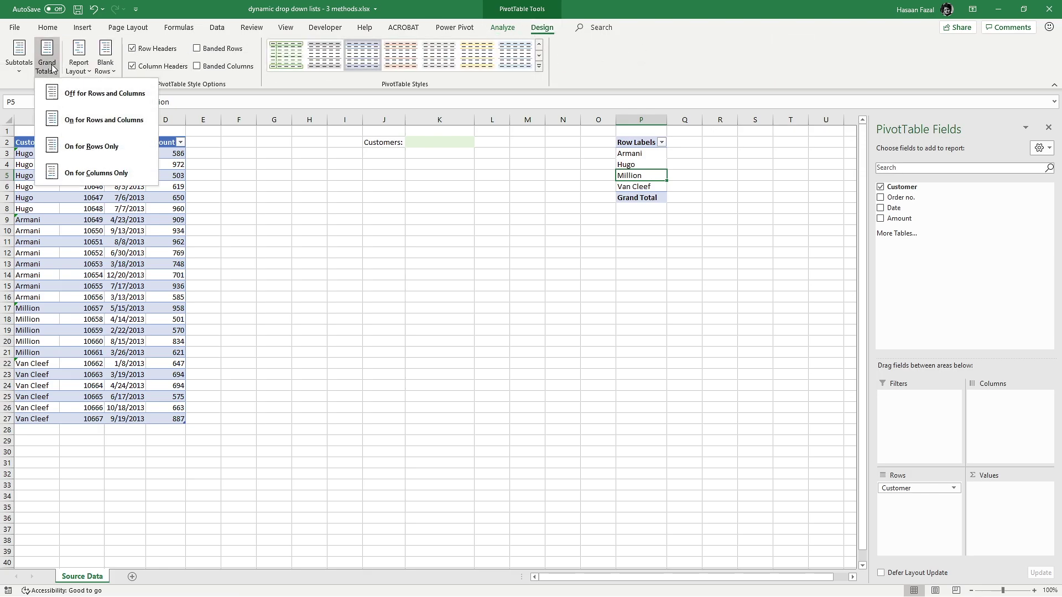
pyautogui.click(95, 95)
pyautogui.click(647, 186)
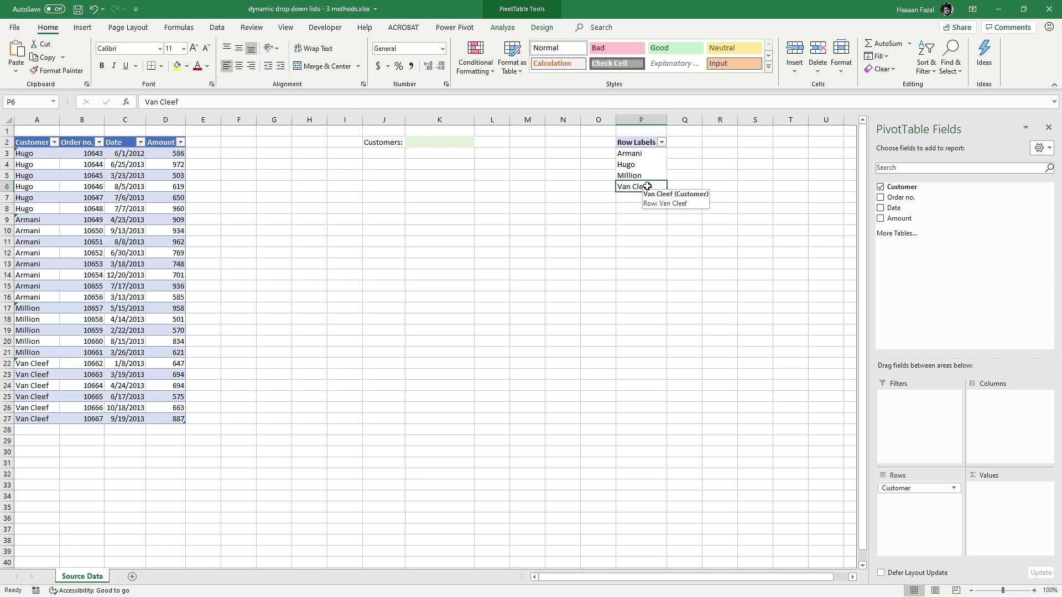
# Step: Write the formula =OFFSET($P$3,0,0,4) in cell K9, referencing the first customer in the PivotTable
pyautogui.click(423, 223)
pyautogui.write('=off')
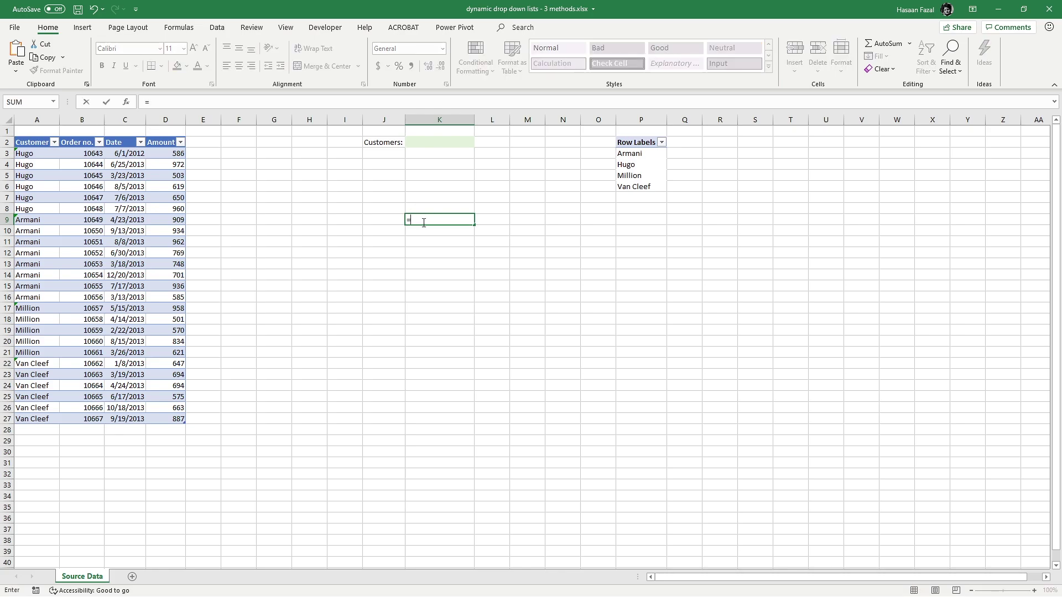
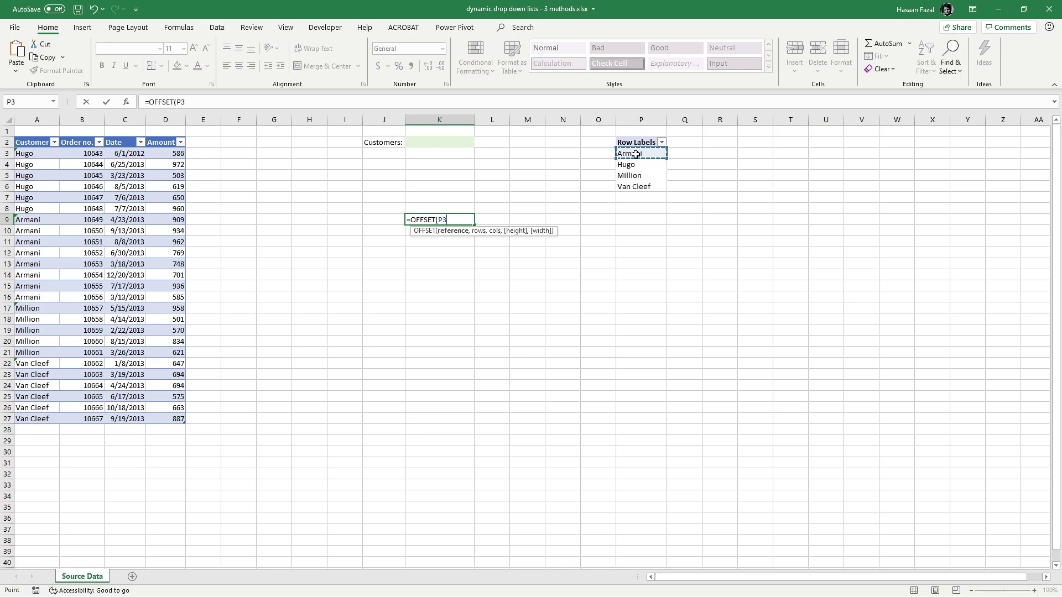
pyautogui.press('F4')
pyautogui.write(',')
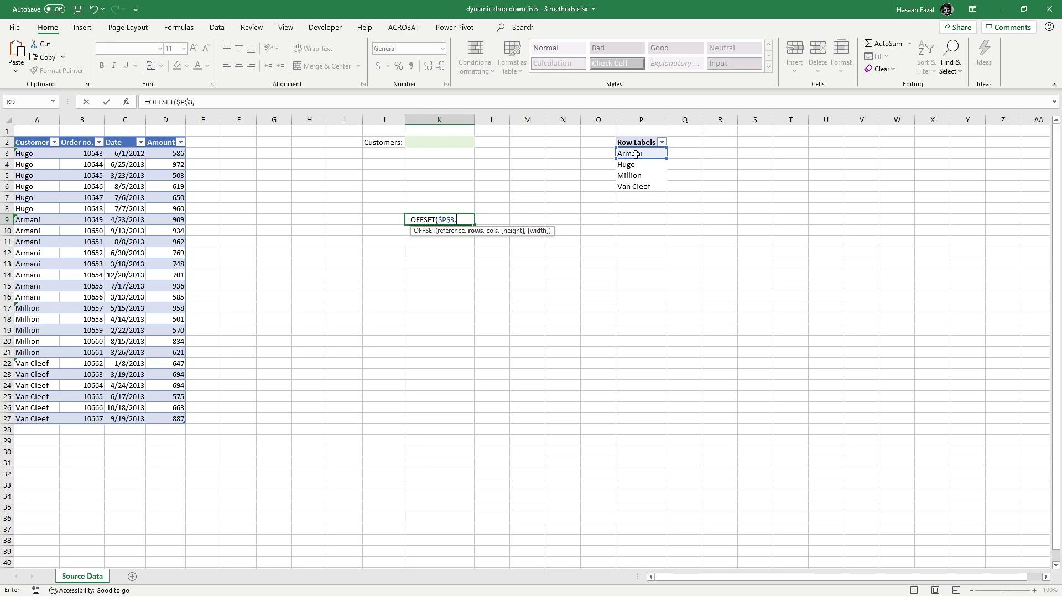
pyautogui.write('0,0,')
pyautogui.write(')')
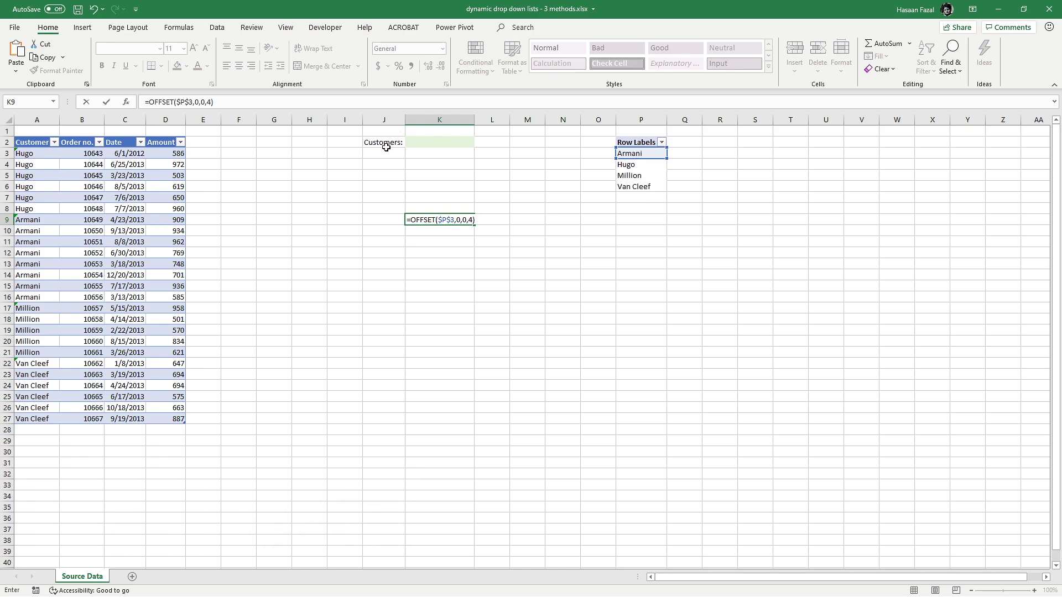
# Step: Evaluate the whole OFFSET formula in place to inspect the array it returns, and restore the formula
pyautogui.moveTo(215, 102); pyautogui.dragTo(135, 105)
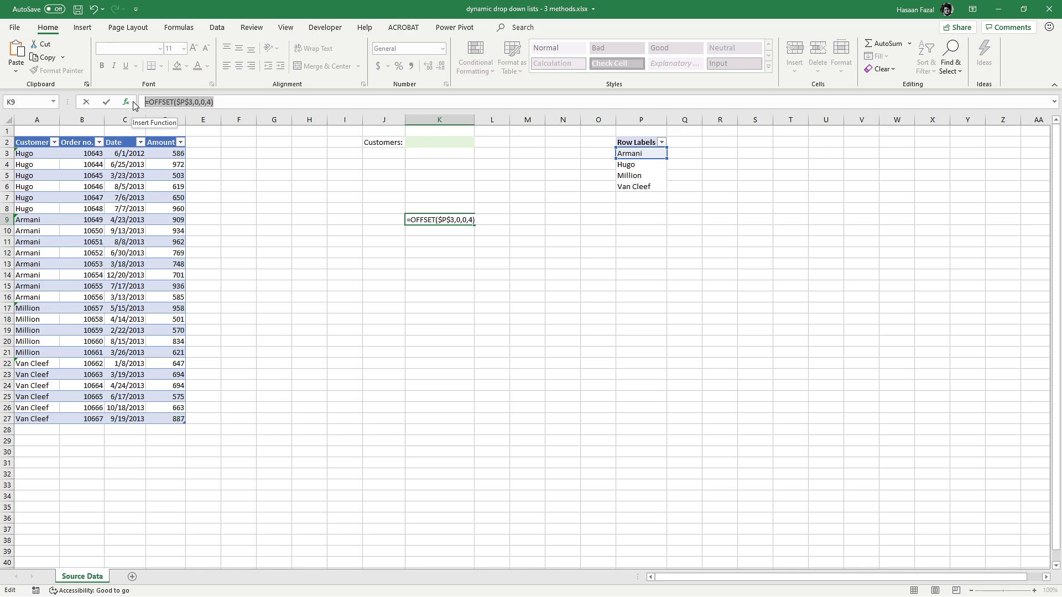
pyautogui.press('F9')
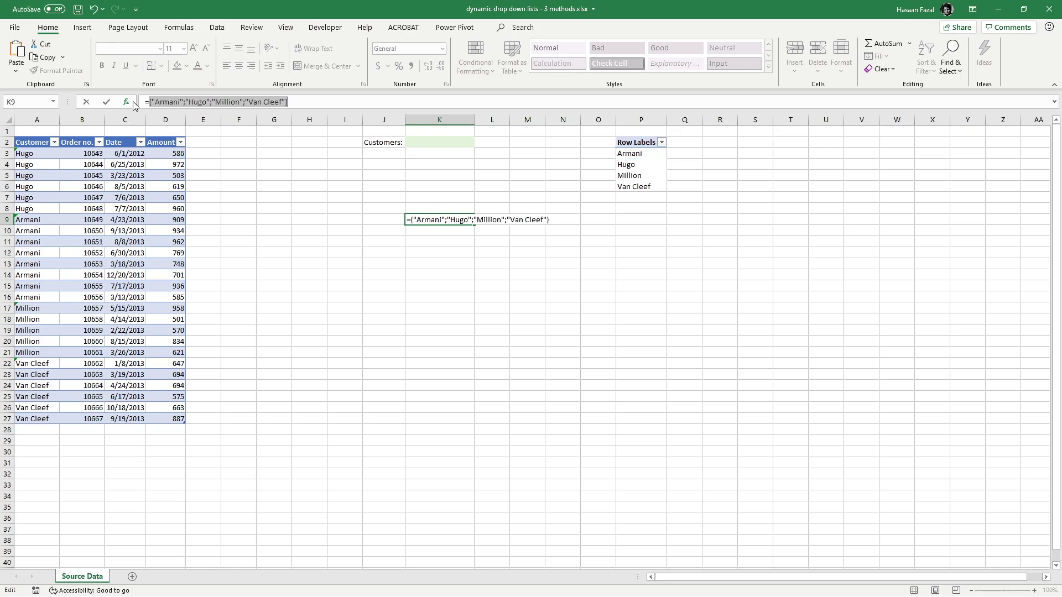
pyautogui.click(173, 104)
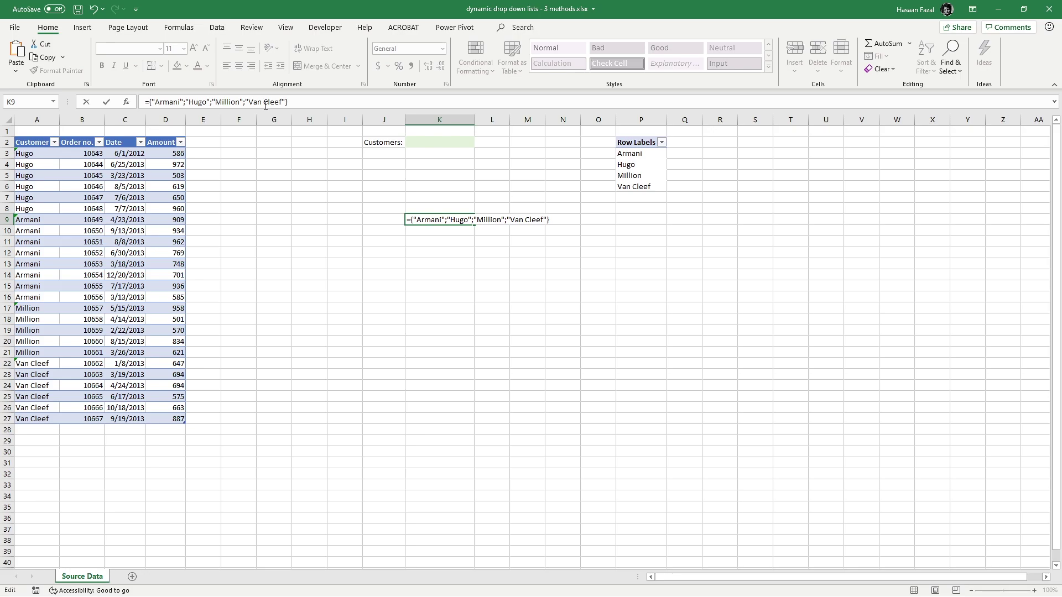
pyautogui.hotkey('ctrl', 'z')
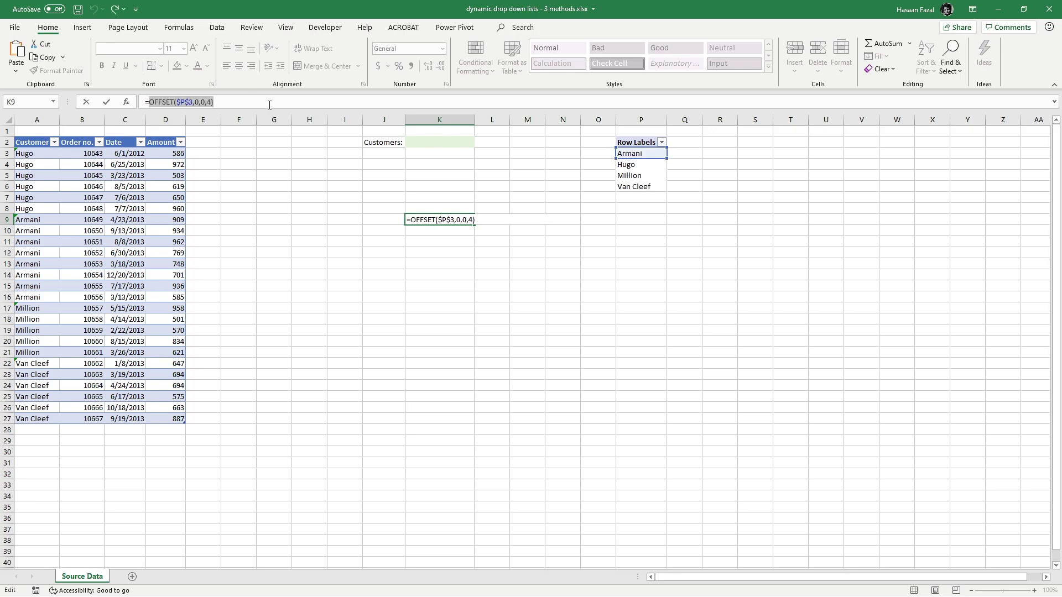
# Step: Copy the OFFSET formula text and discard the entry in cell K9
pyautogui.rightClick(196, 102)
pyautogui.click(231, 120)
pyautogui.press('Escape')
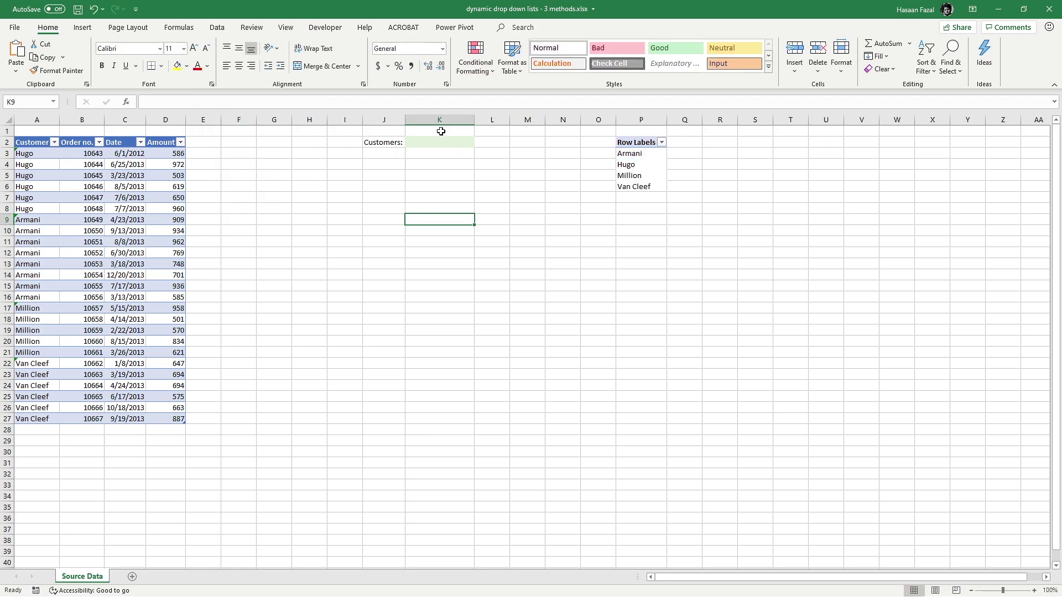
# Step: Add list data validation to cell K2 with the source =OFFSET($P$3,0,0,4) and check its drop-down list
pyautogui.click(445, 145)
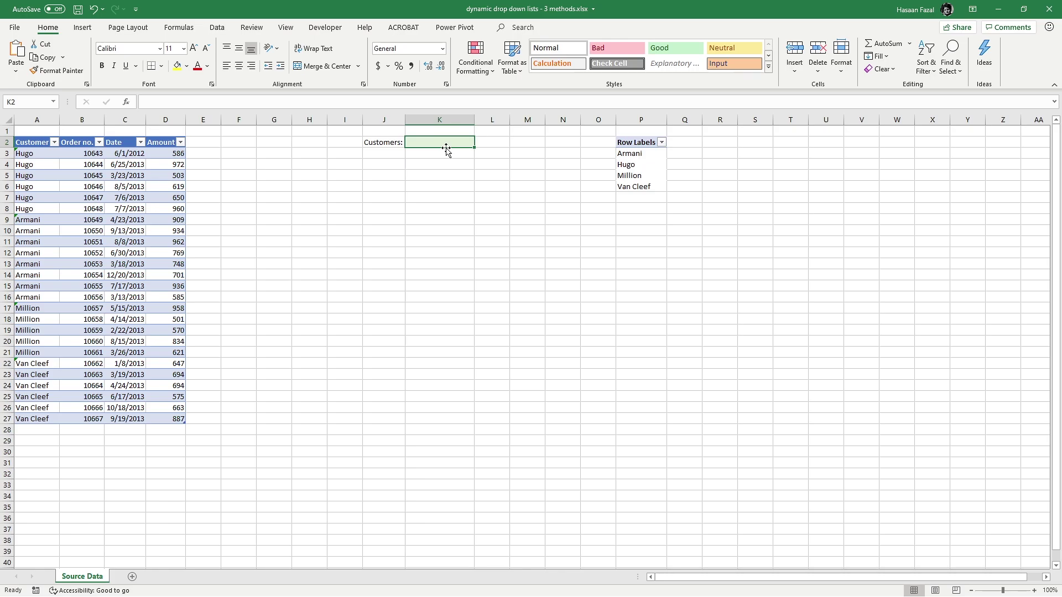
pyautogui.click(220, 28)
pyautogui.click(631, 50)
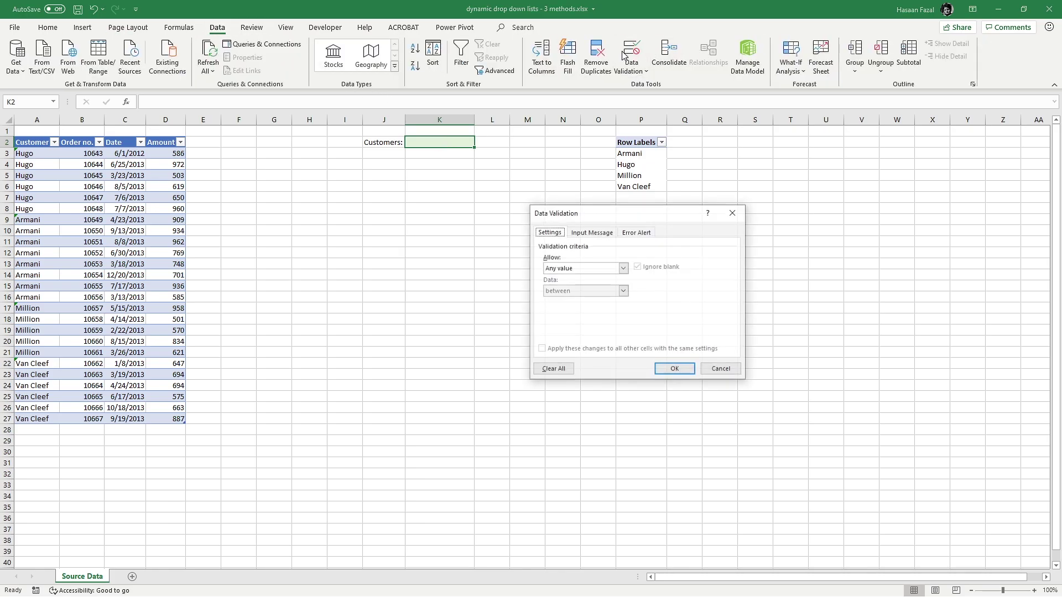
pyautogui.click(622, 268)
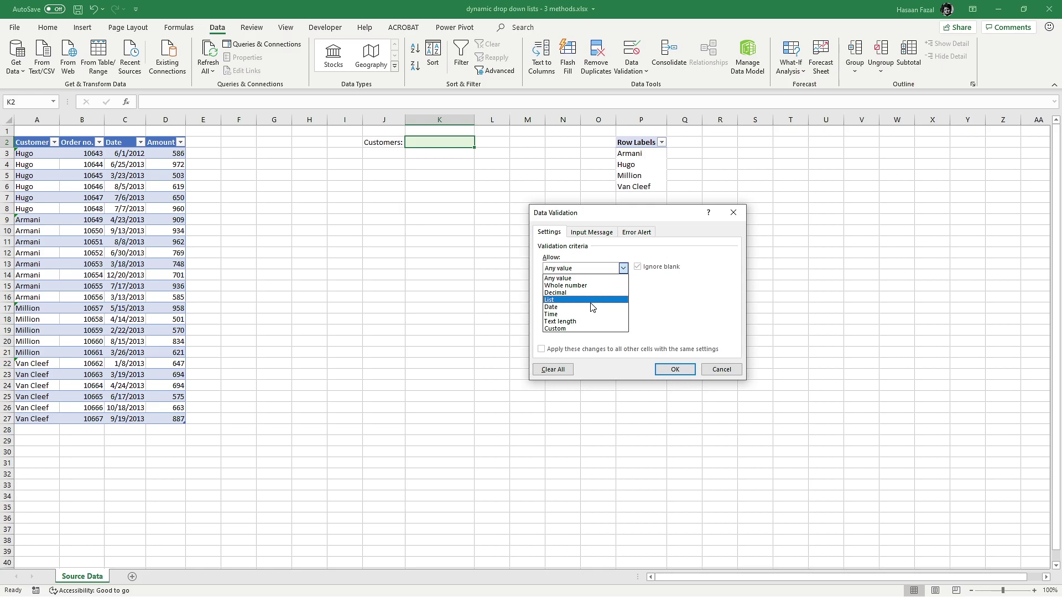
pyautogui.click(593, 300)
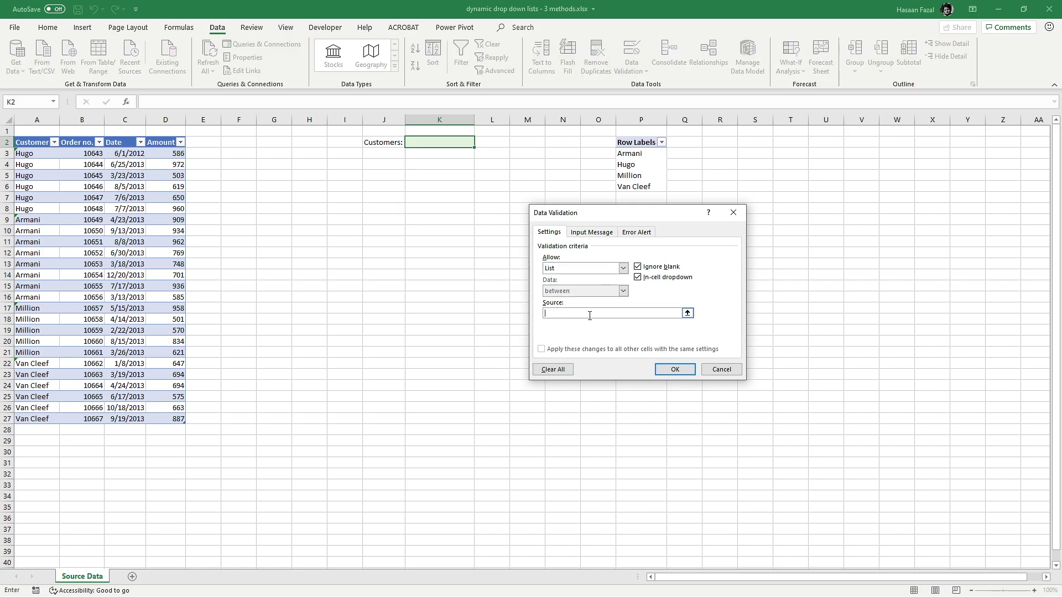
pyautogui.hotkey('ctrl', 'v')
pyautogui.write('=')
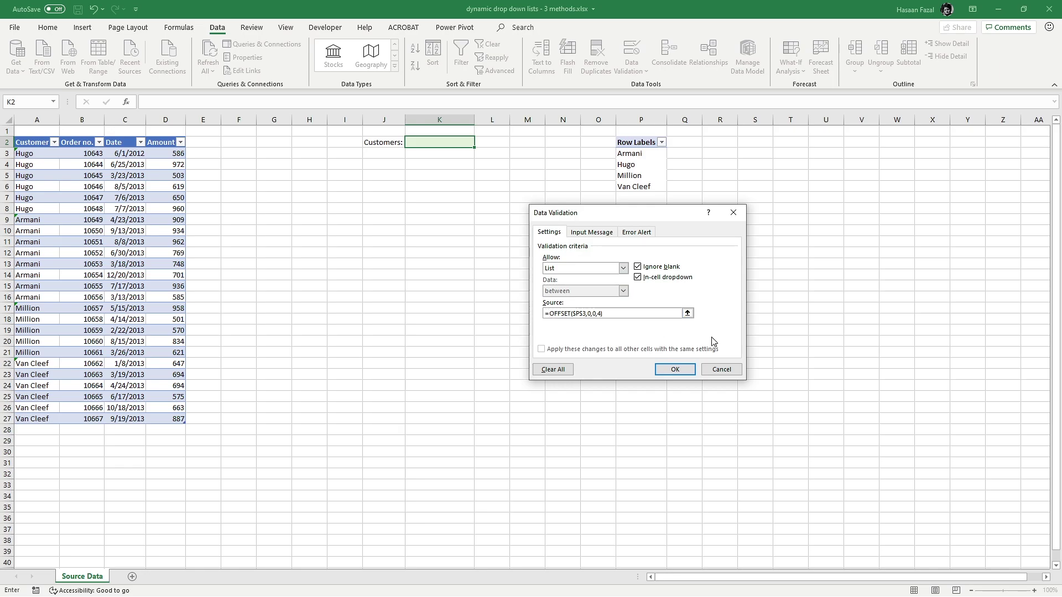
pyautogui.click(671, 370)
pyautogui.click(478, 143)
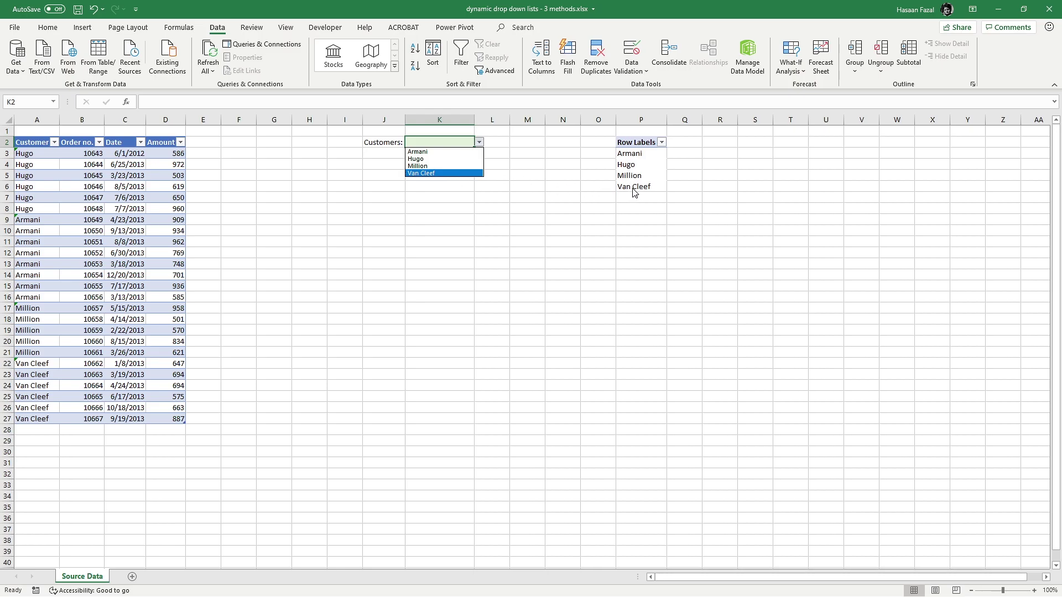
# Step: Add a new row at the end of the source table for customer Gucci with the next order number, date 12/12/2013 and amount 990
pyautogui.click(181, 421)
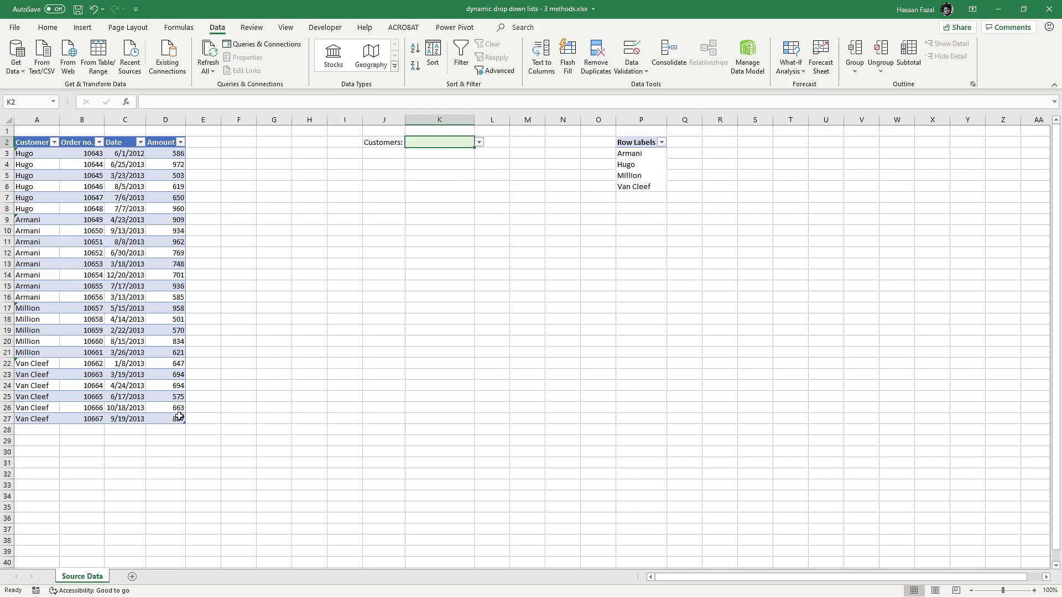
pyautogui.click(181, 422)
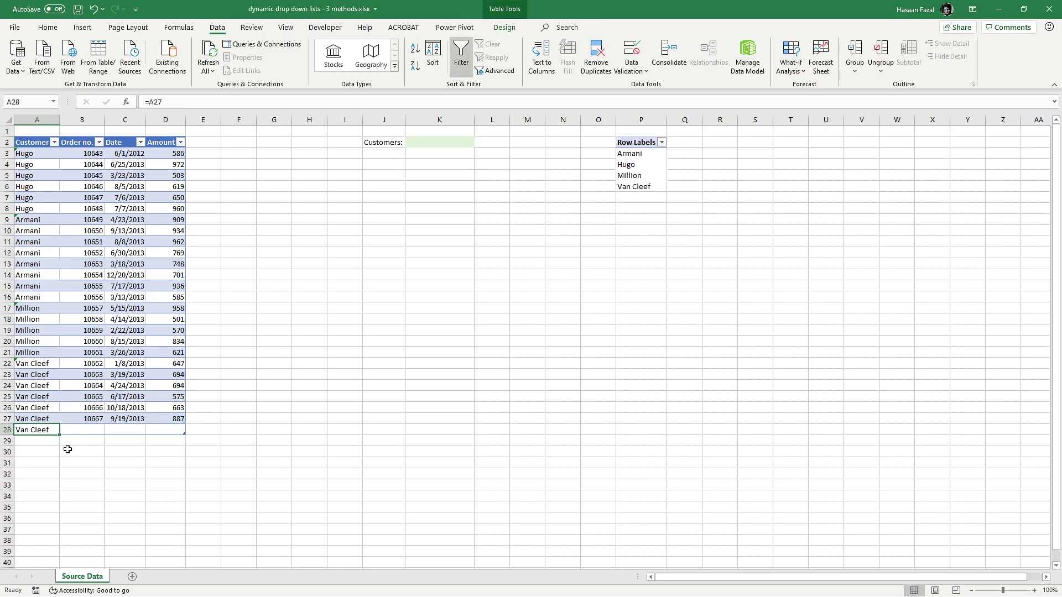
pyautogui.write('Gucci')
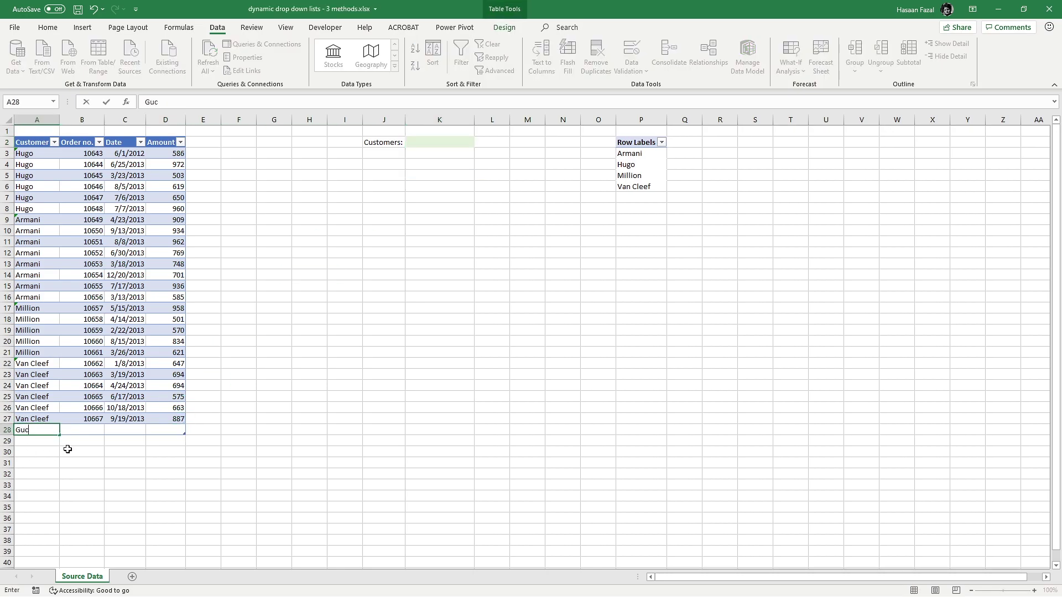
pyautogui.press('Tab')
pyautogui.write('10668')
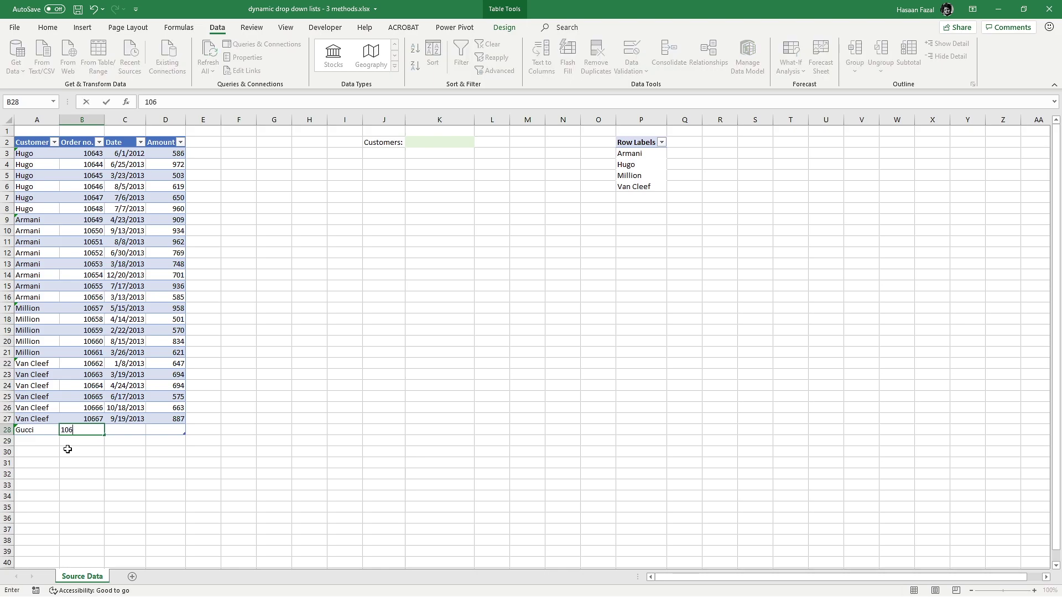
pyautogui.press('Tab')
pyautogui.write('12/12/2013')
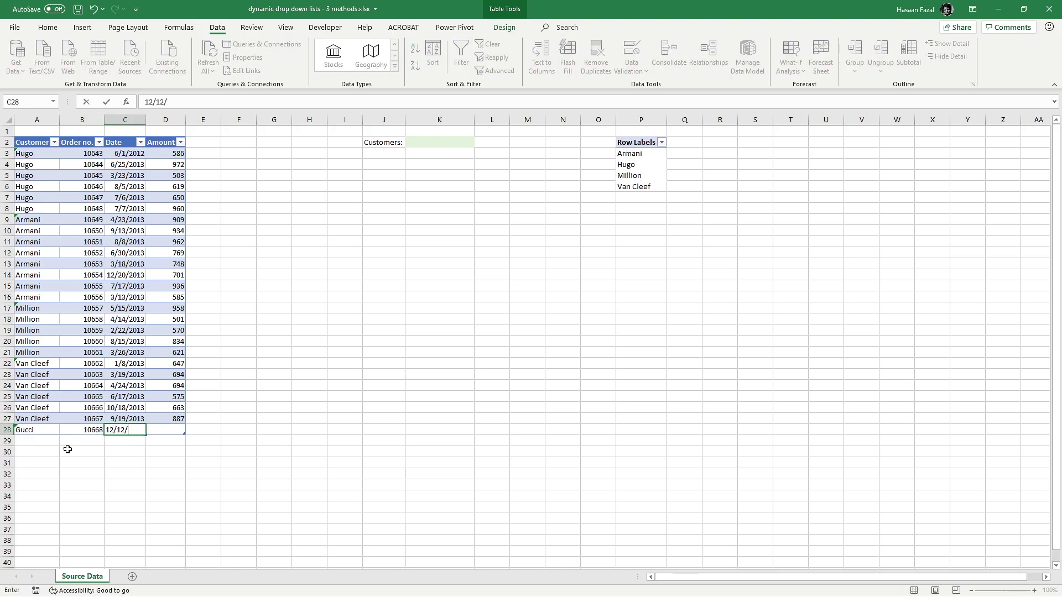
pyautogui.press('Tab')
pyautogui.write('990')
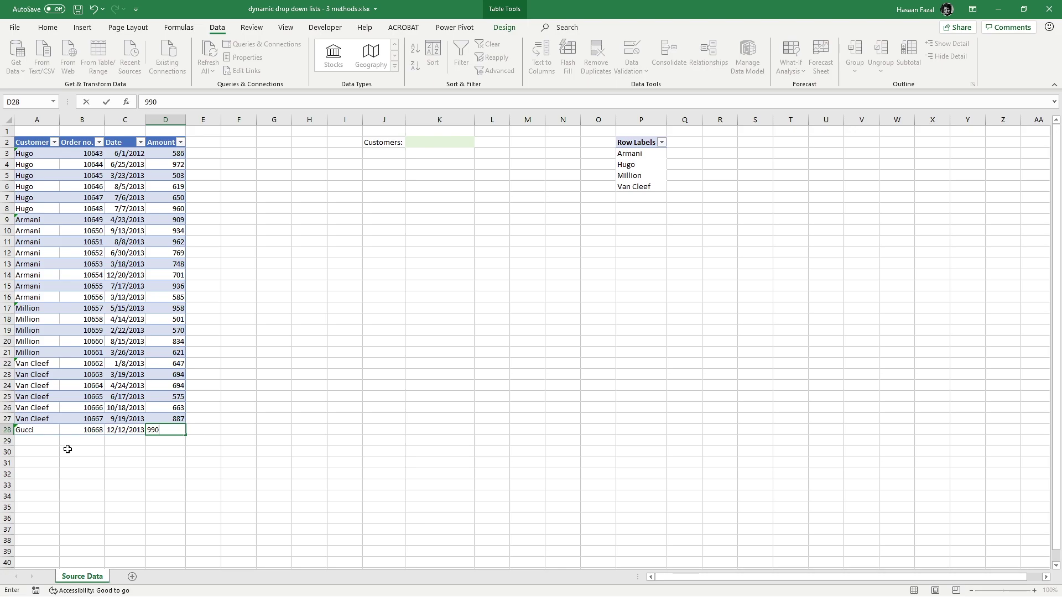
pyautogui.click(175, 418)
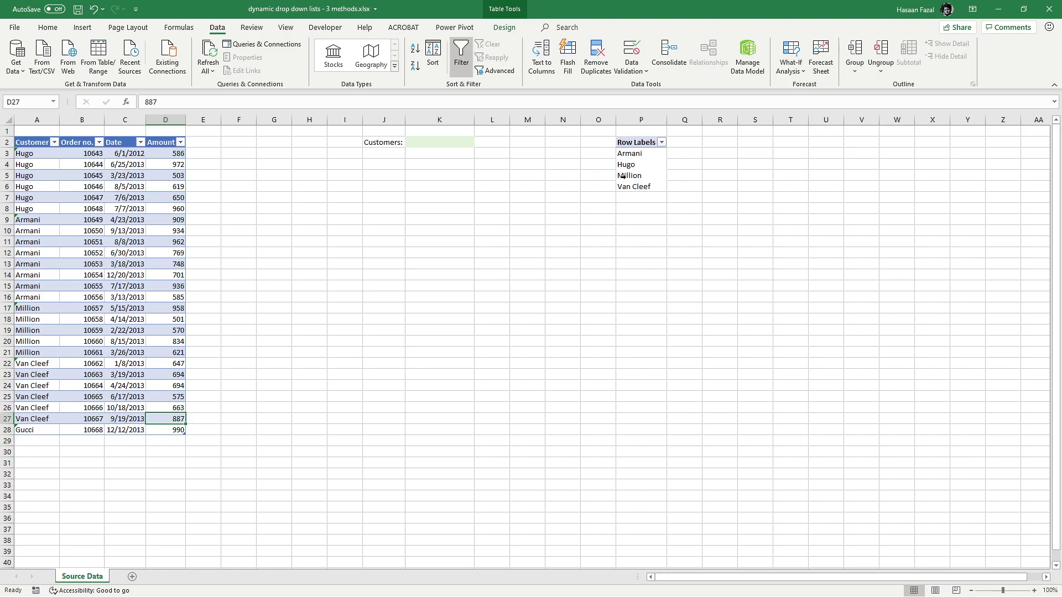
# Step: Refresh the PivotTable to pick up the new table row and sort its row labels A to Z
pyautogui.click(641, 166)
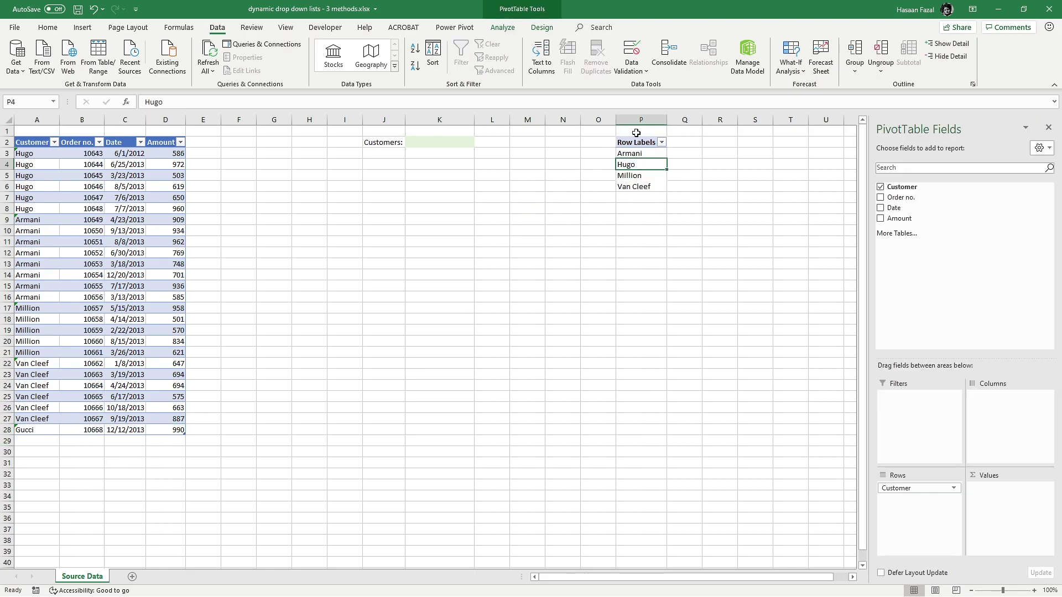
pyautogui.click(503, 28)
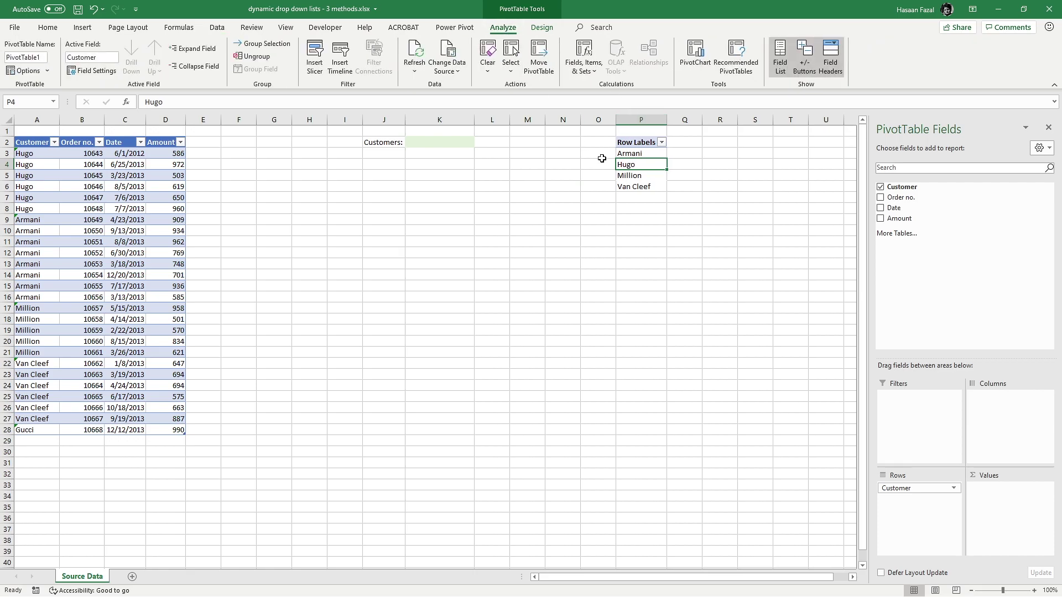
pyautogui.click(419, 53)
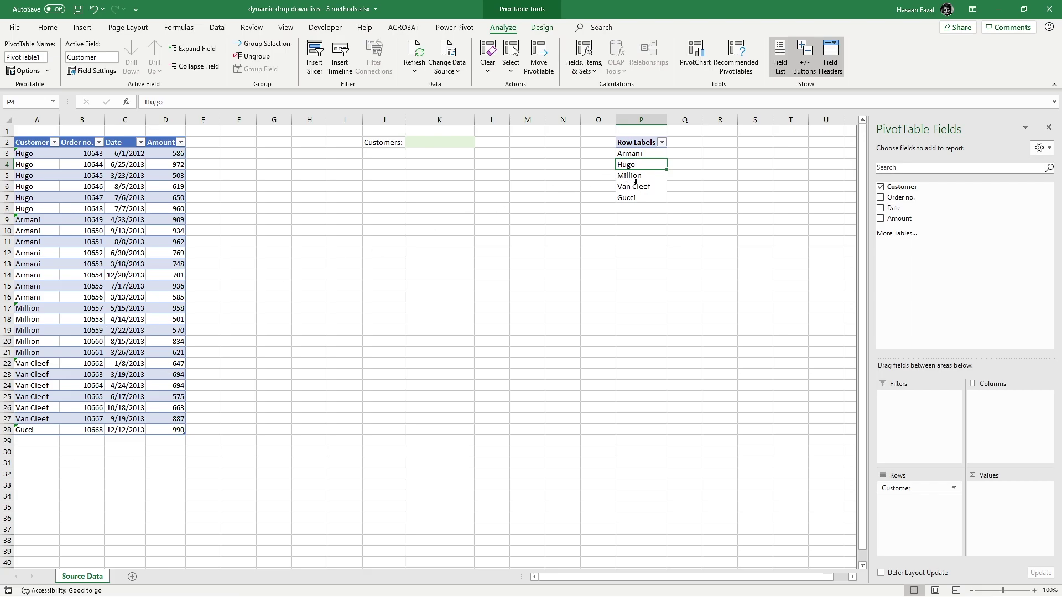
pyautogui.click(662, 143)
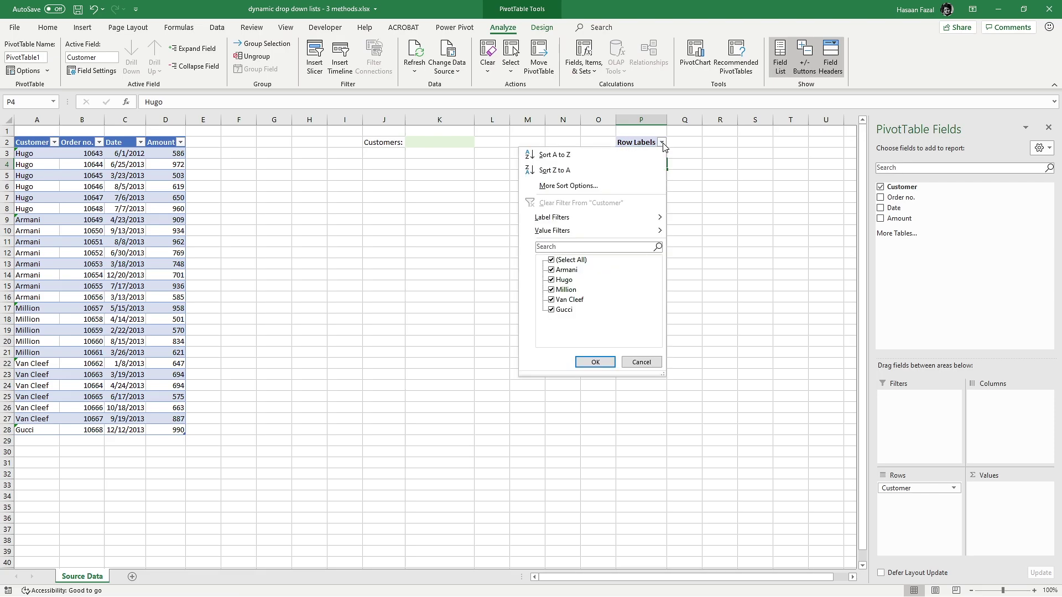
pyautogui.click(601, 154)
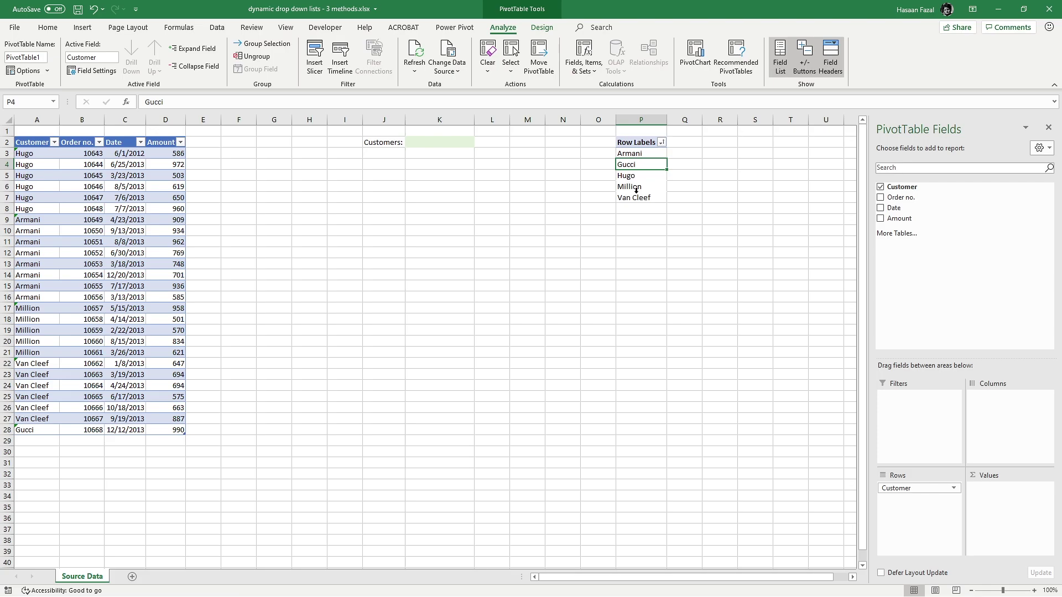
# Step: Open the drop-down list in cell K2 to compare its entries with the PivotTable's customers
pyautogui.click(463, 144)
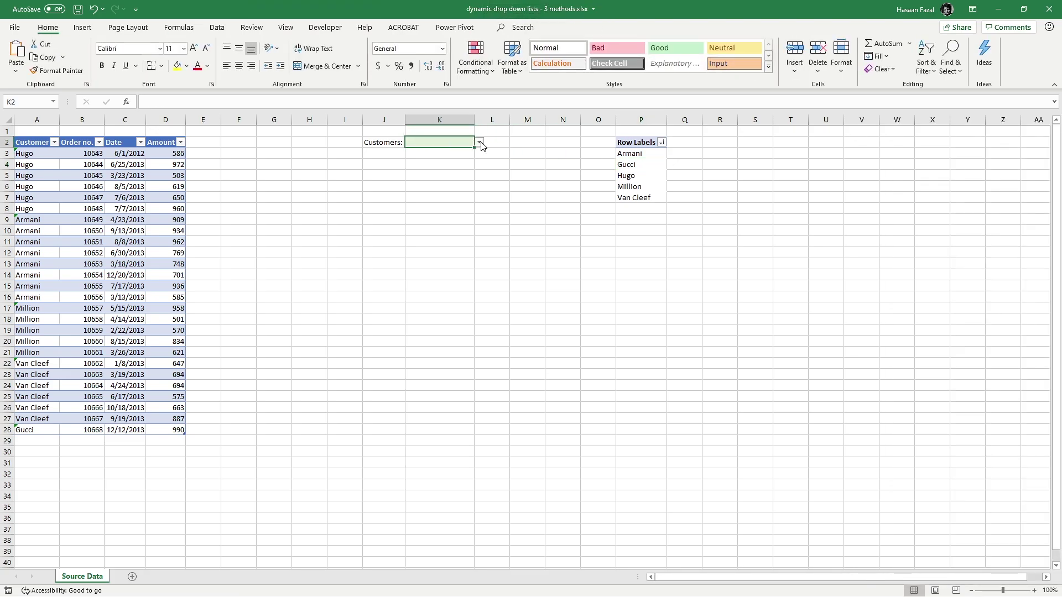
pyautogui.click(480, 143)
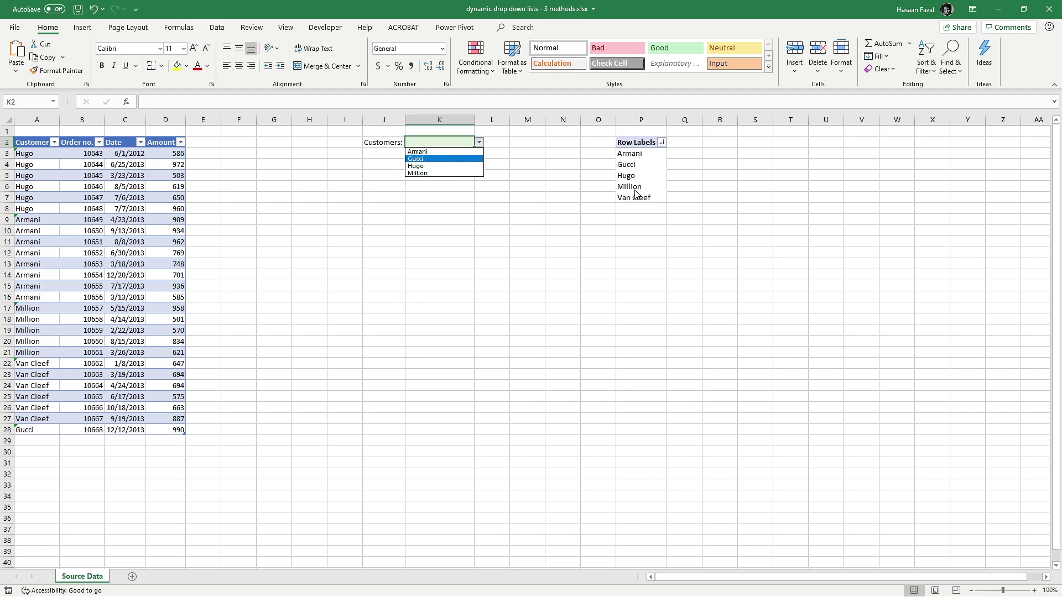
pyautogui.click(437, 233)
# Step: Enter the copied formula =OFFSET($P$3,0,0,4) in cell K10 for editing
pyautogui.click(437, 233)
pyautogui.doubleClick(437, 233)
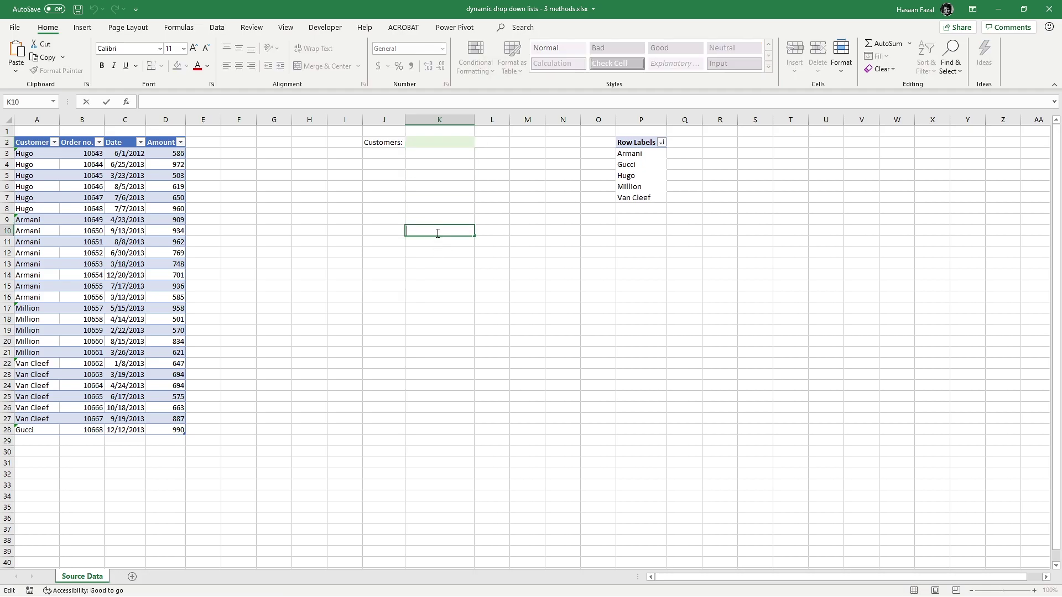
pyautogui.write('OFFSET($P$3,0,0,4)')
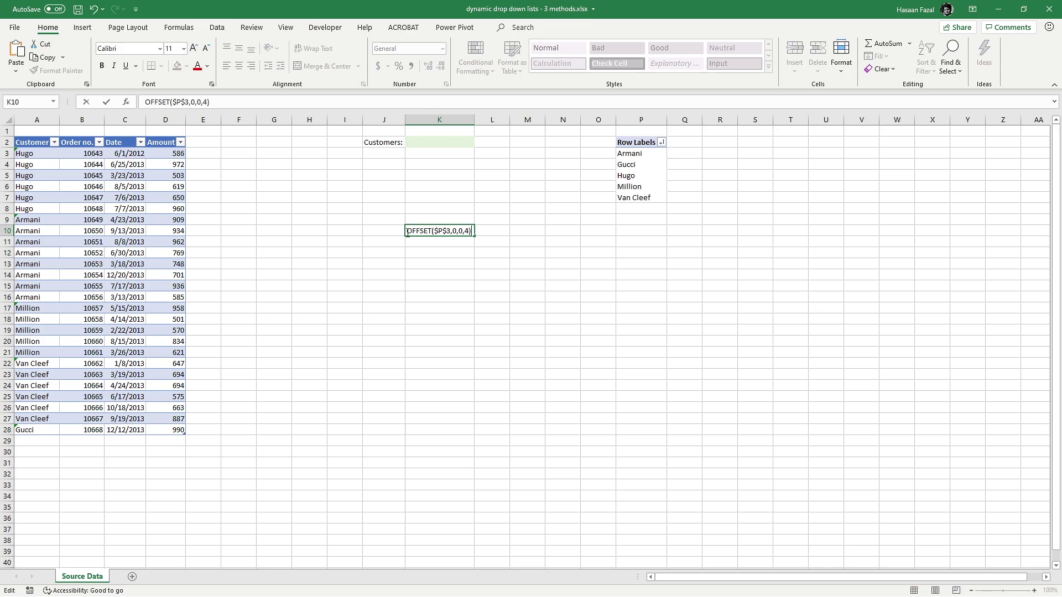
pyautogui.press('Home')
pyautogui.write('=')
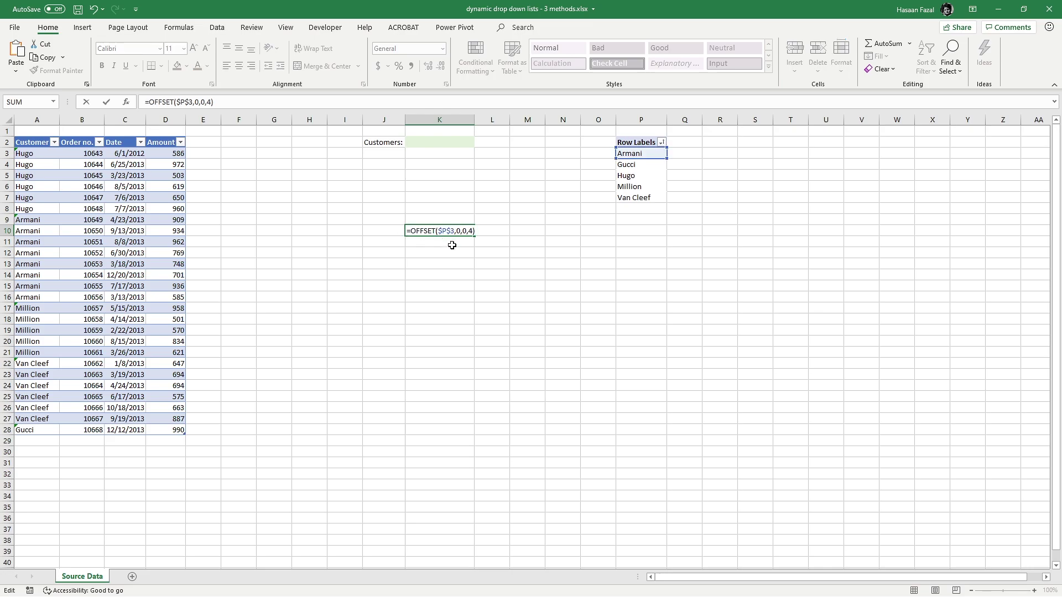
# Step: Replace the fixed height in the K10 OFFSET formula with COUNTA($P:$P)-1, giving =OFFSET($P$3,0,0,COUNTA($P:$P)-1)
pyautogui.doubleClick(471, 231)
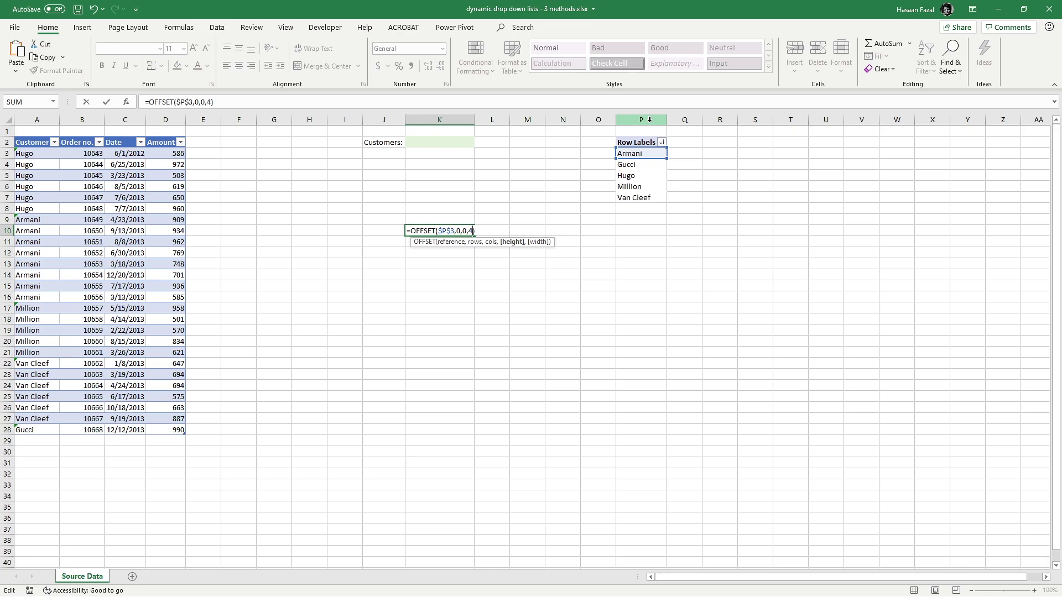
pyautogui.press('BackSpace')
pyautogui.write('count')
pyautogui.press('Down')
pyautogui.press('Tab')
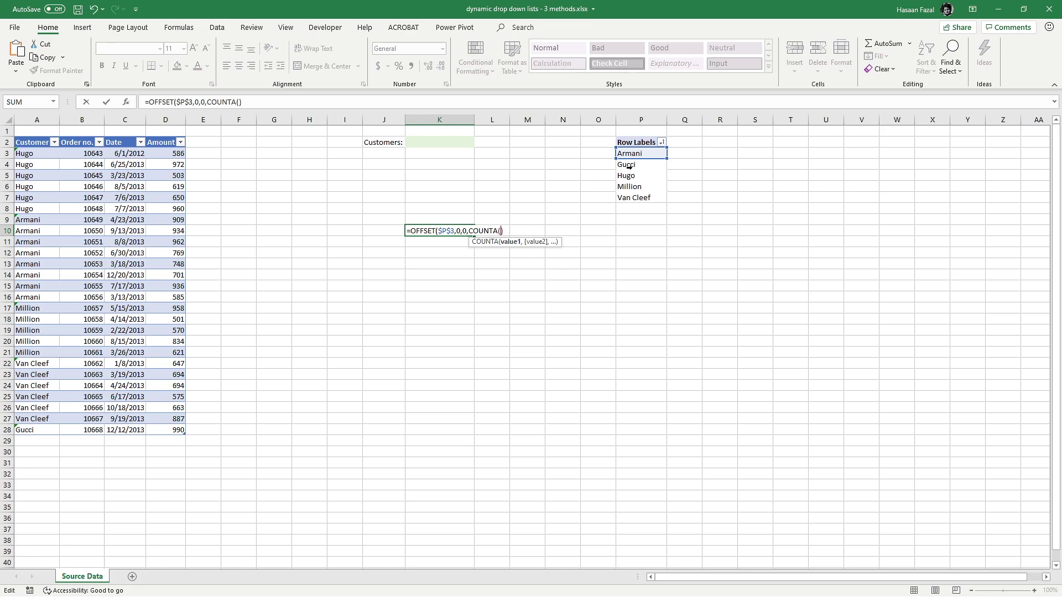
pyautogui.click(650, 119)
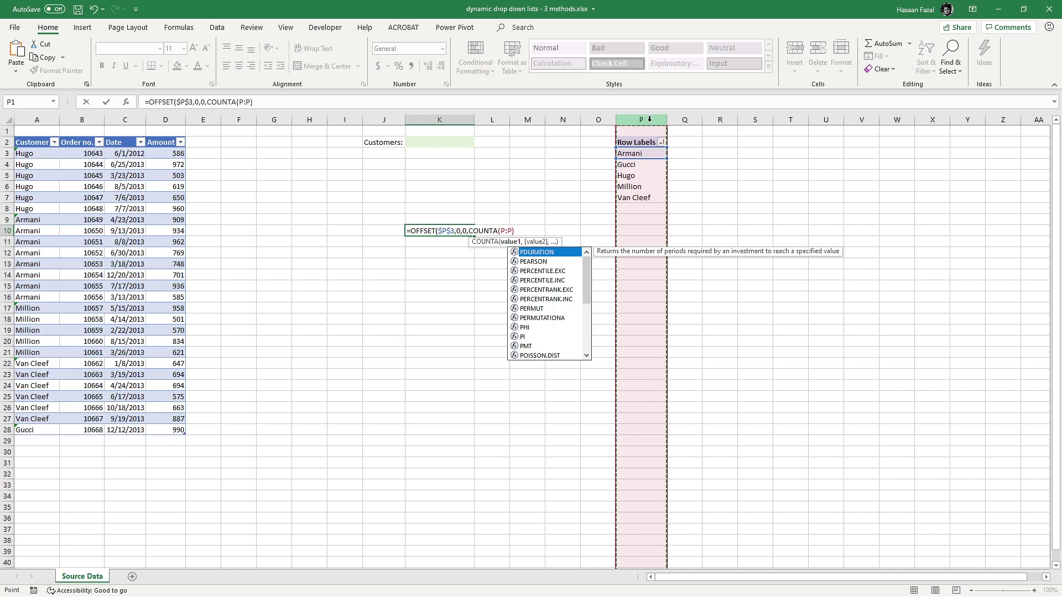
pyautogui.press('F4')
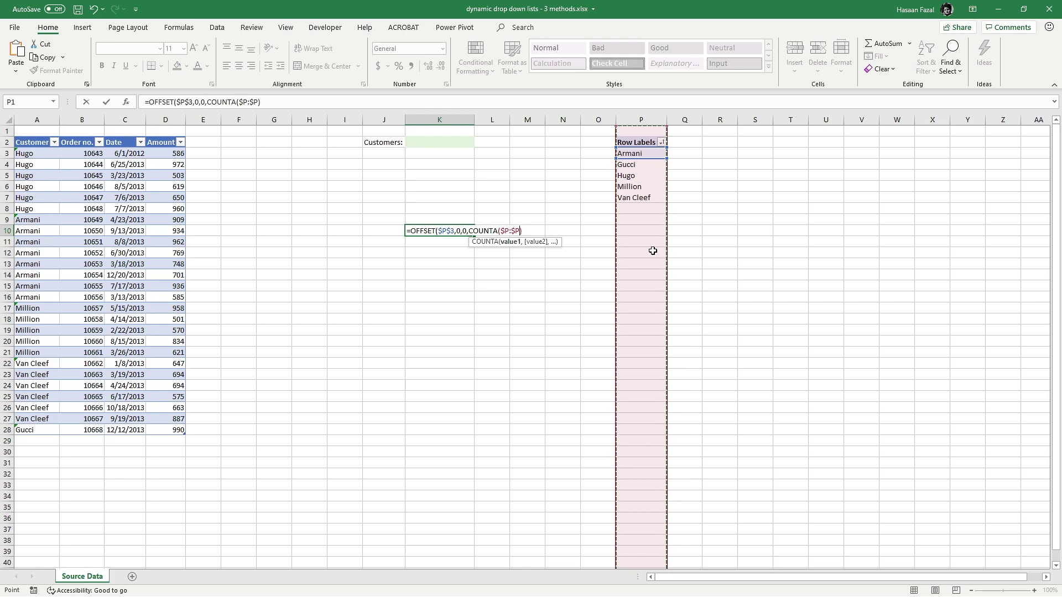
pyautogui.write(')')
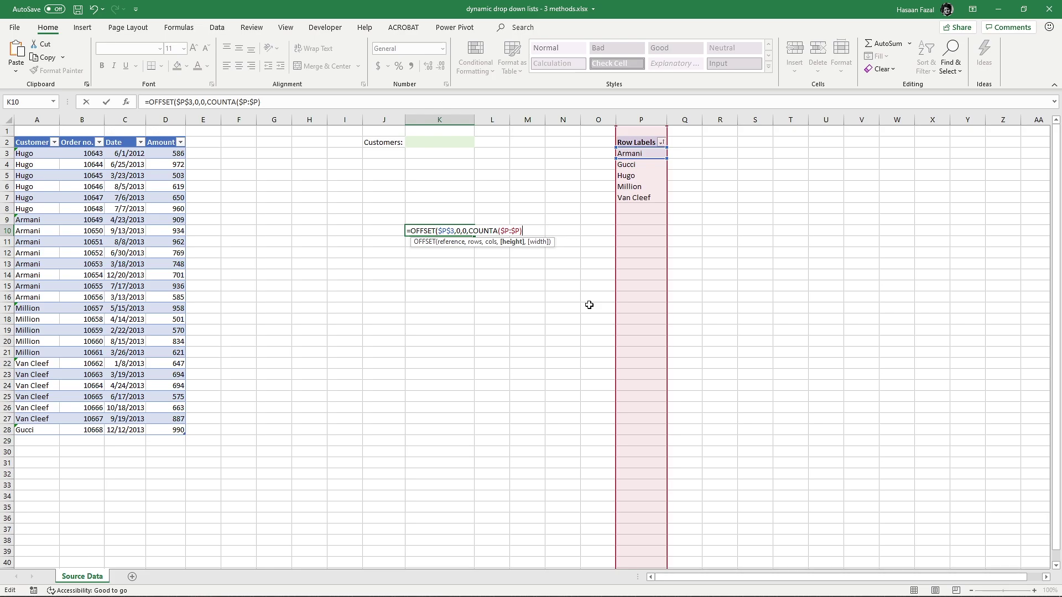
pyautogui.write('-1)')
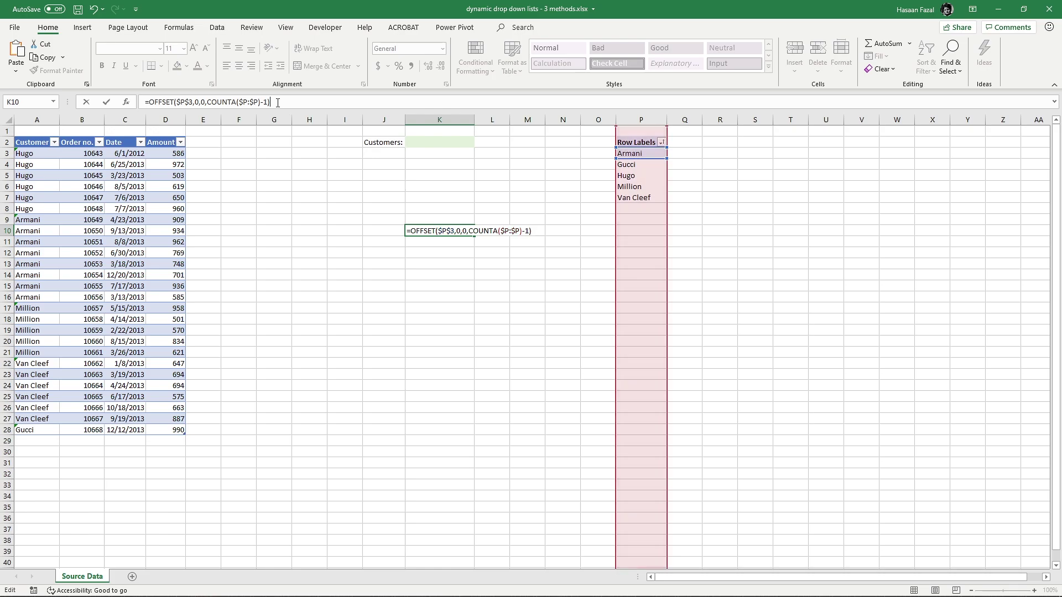
# Step: Evaluate the whole K10 formula in place to inspect the array it returns, and restore the formula
pyautogui.moveTo(284, 105); pyautogui.dragTo(144, 103)
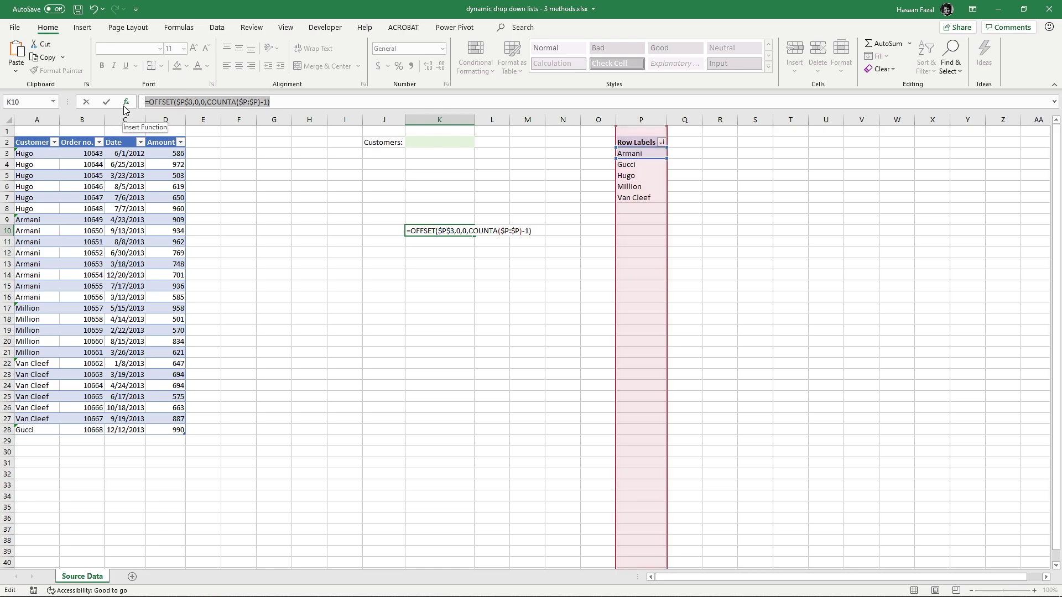
pyautogui.press('F9')
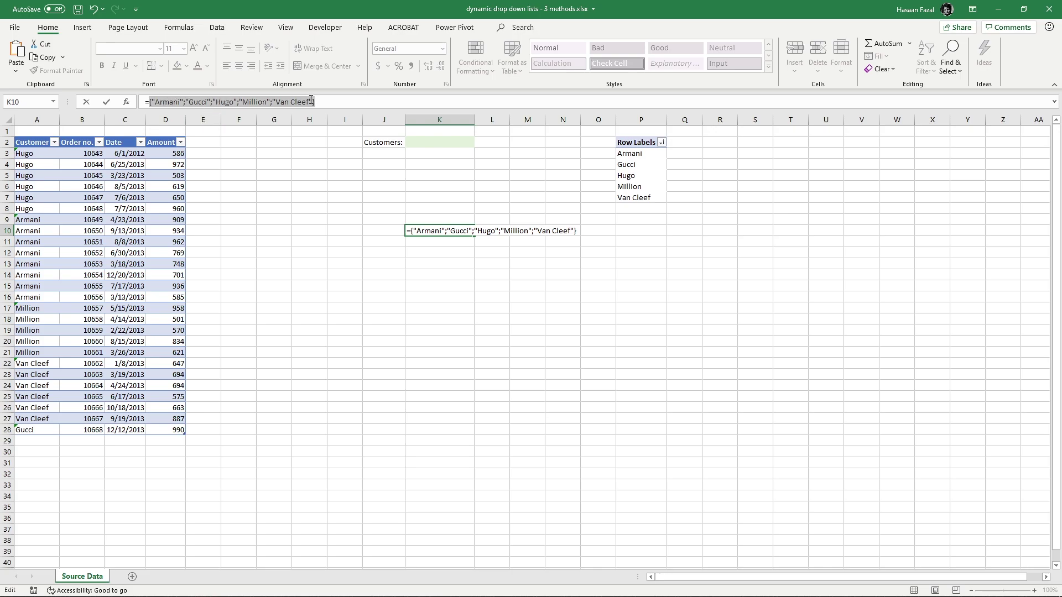
pyautogui.hotkey('ctrl', 'z')
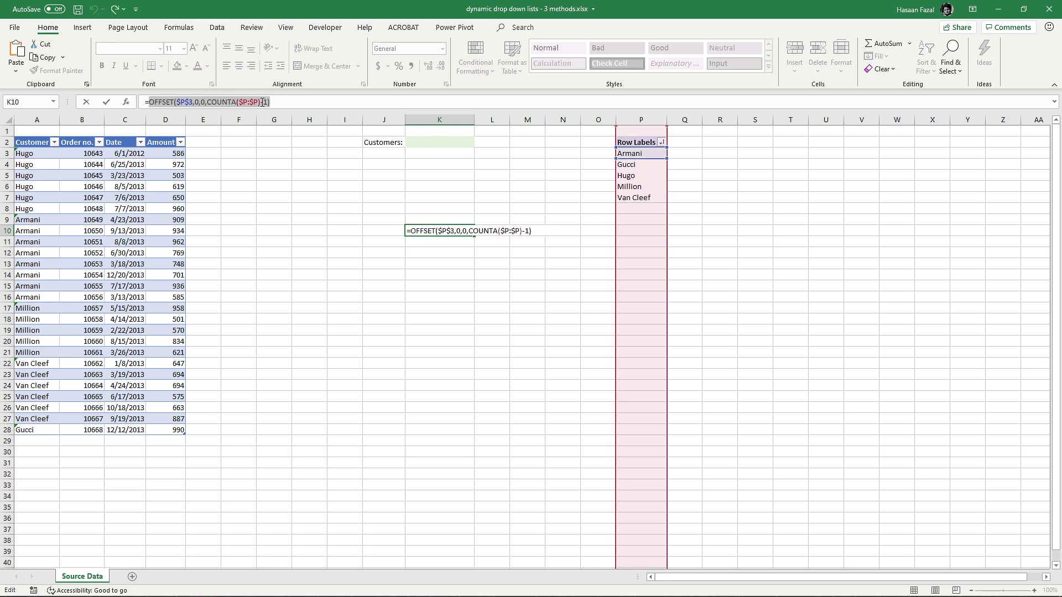
# Step: Copy the full OFFSET and COUNTA formula text and discard the entry in cell K10
pyautogui.click(278, 102)
pyautogui.moveTo(278, 102); pyautogui.dragTo(143, 102)
pyautogui.rightClick(161, 102)
pyautogui.click(195, 125)
pyautogui.press('Escape')
# Step: Set the data validation list source of cell K2 to =OFFSET($P$3,0,0,COUNTA($P:$P)-1) and open its drop-down list to check it
pyautogui.click(438, 143)
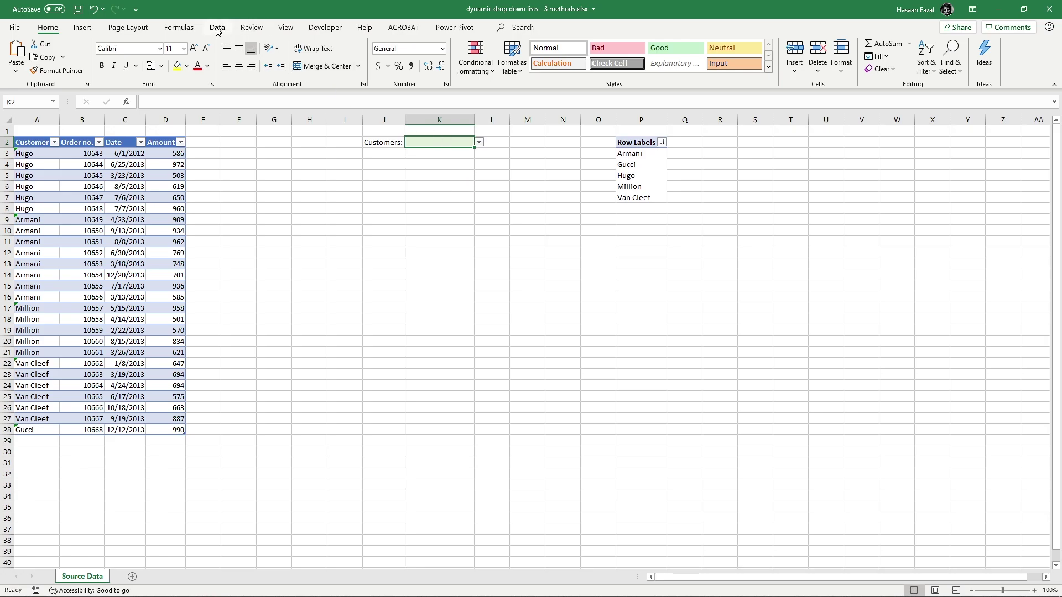
pyautogui.click(218, 29)
pyautogui.click(641, 50)
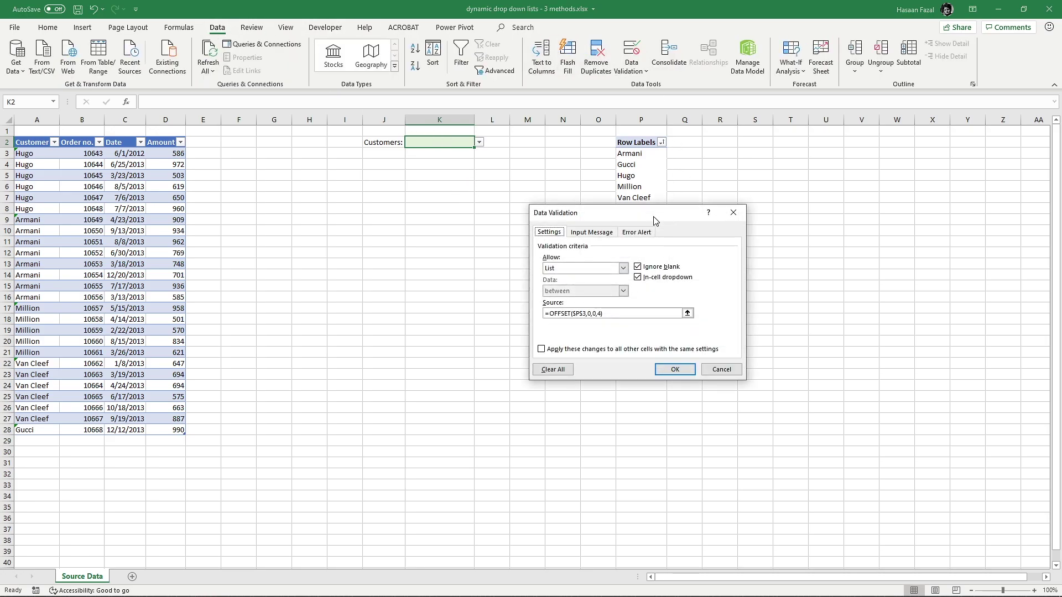
pyautogui.moveTo(679, 313); pyautogui.dragTo(522, 311)
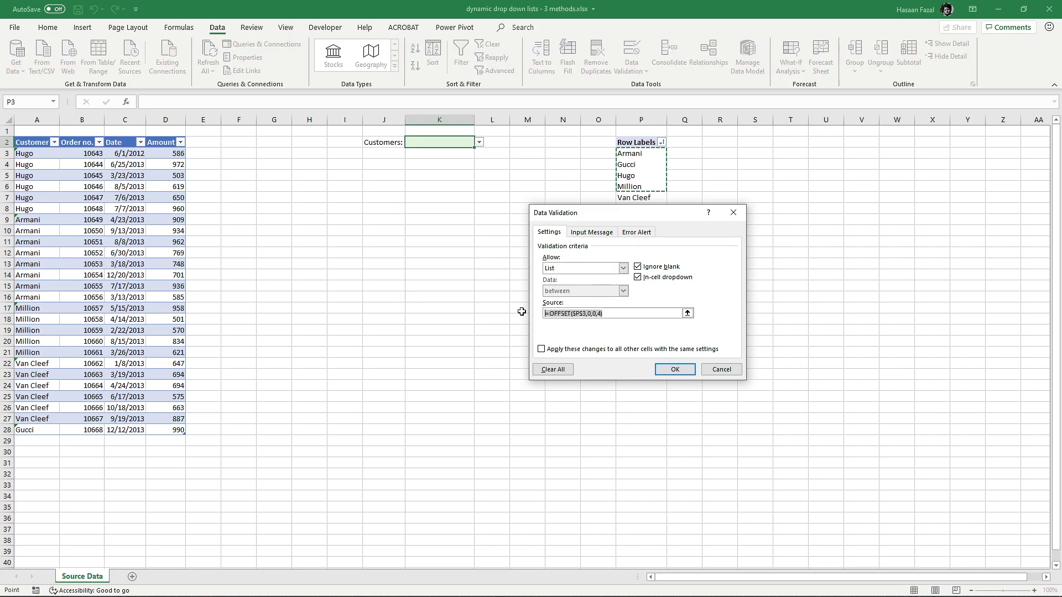
pyautogui.hotkey('ctrl', 'v')
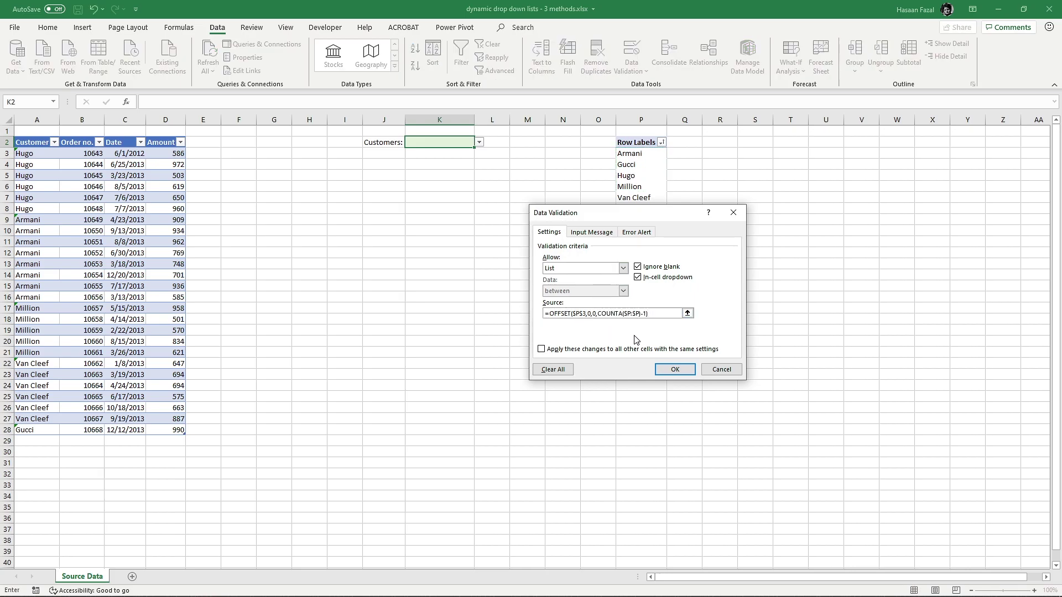
pyautogui.click(675, 370)
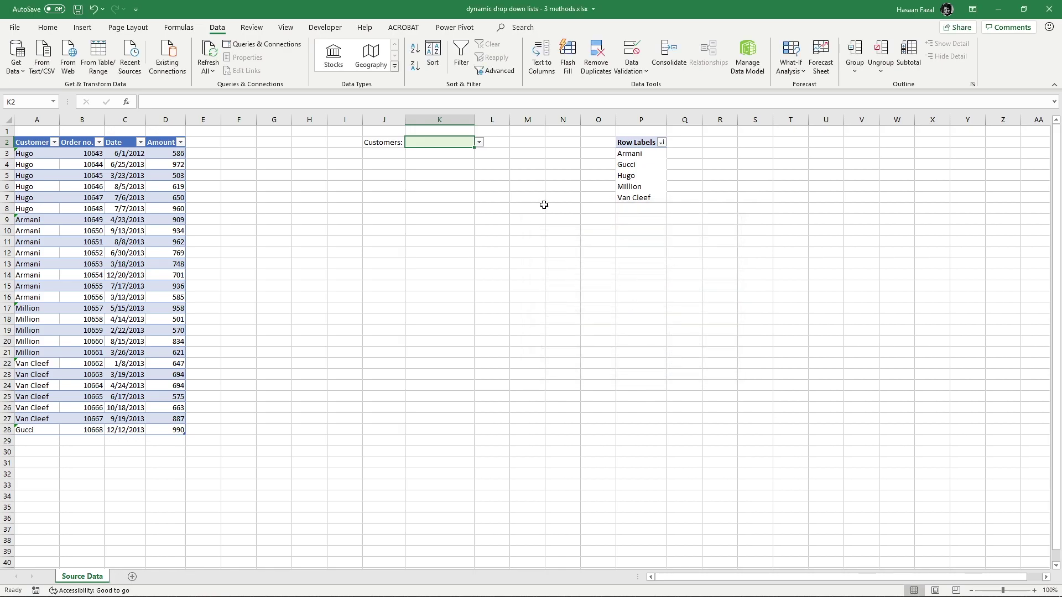
pyautogui.click(480, 142)
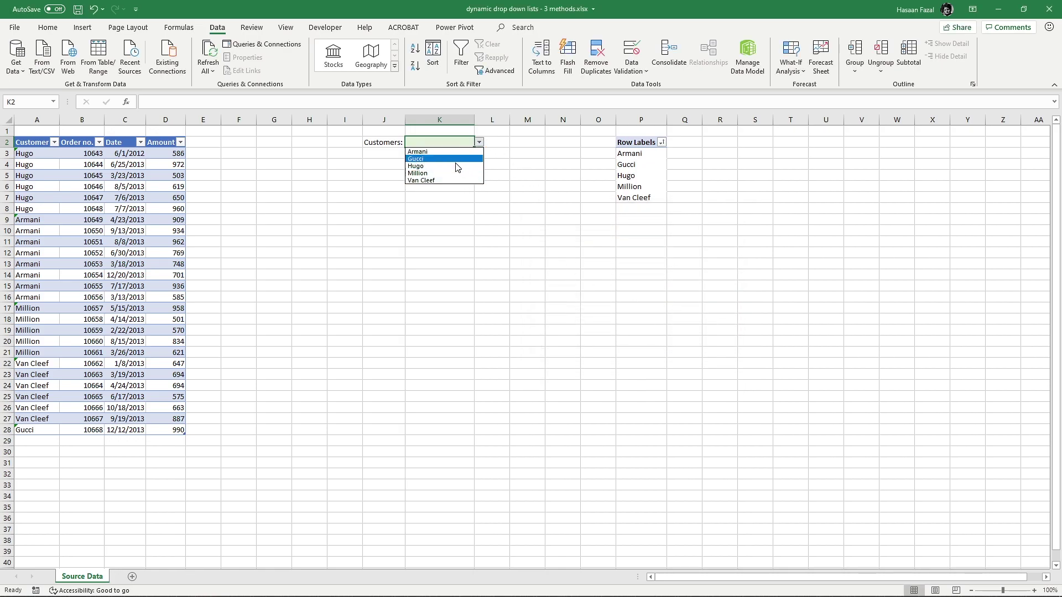
# Step: Add a row at the end of the source table for customer Ck with the next order number, date 12/12/2013 and amount 1000
pyautogui.click(180, 431)
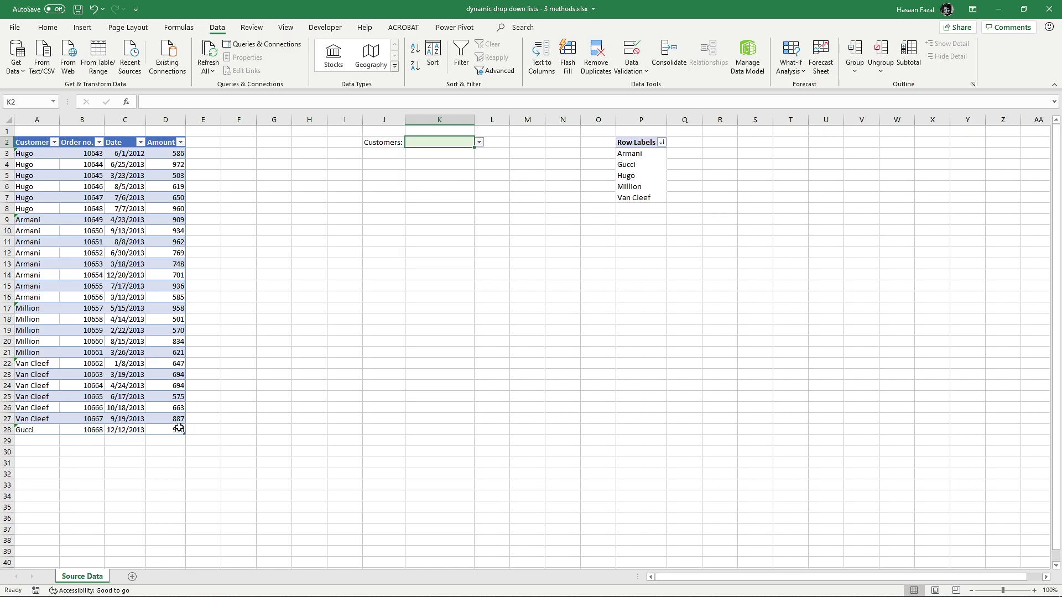
pyautogui.press('Tab')
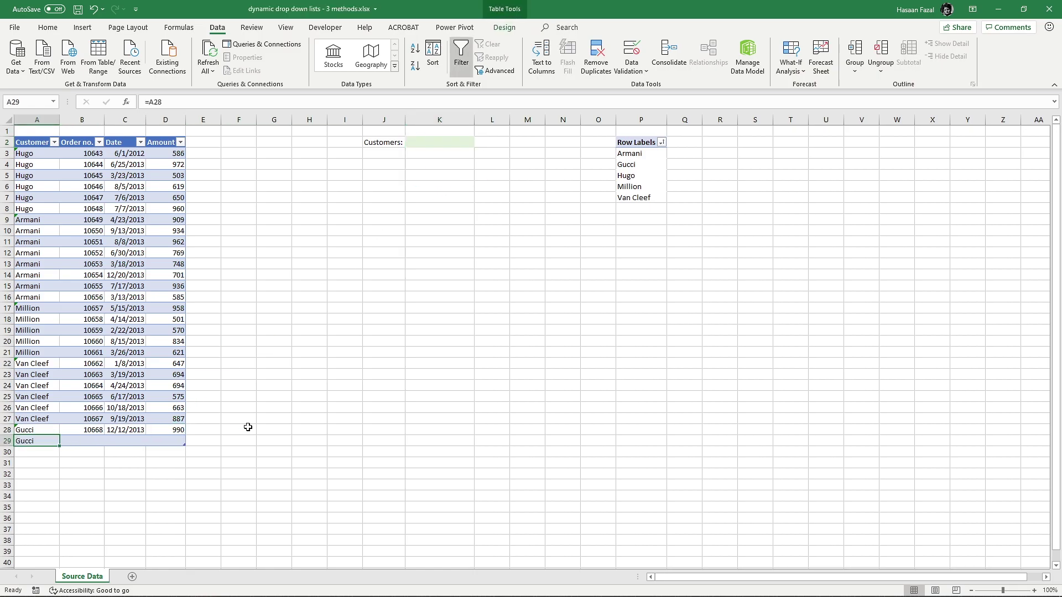
pyautogui.write('Ck')
pyautogui.press('Tab')
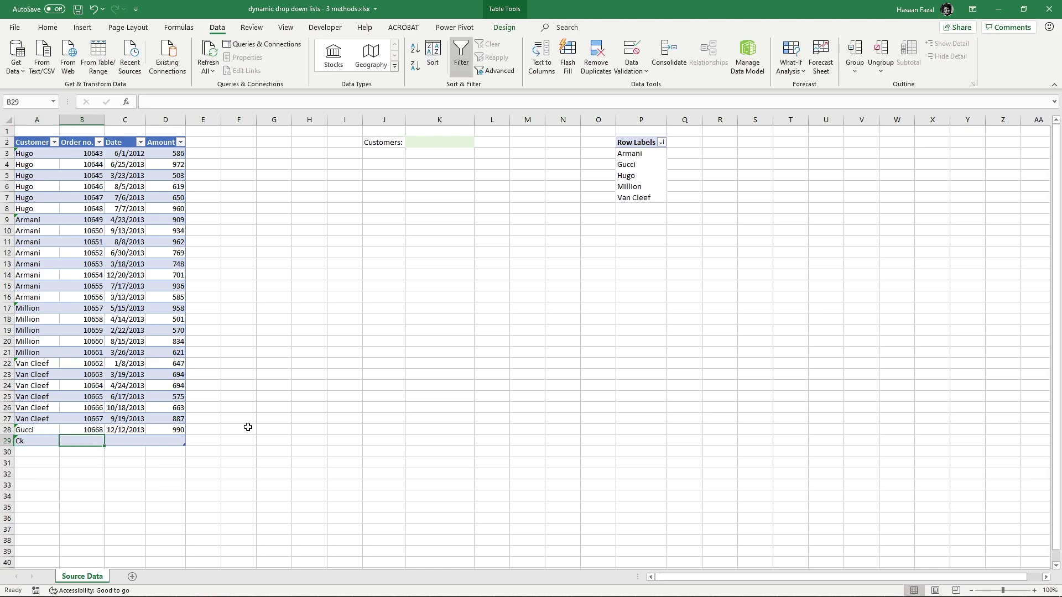
pyautogui.write('10669')
pyautogui.press('Tab')
pyautogui.write('12/12/52013')
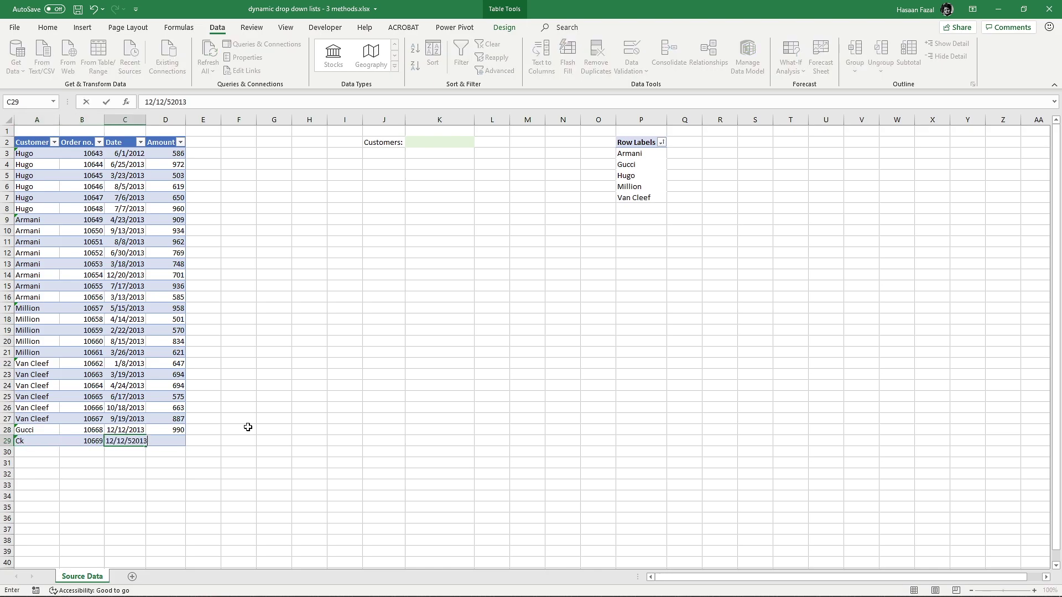
pyautogui.press('BackSpace')
pyautogui.press('BackSpace')
pyautogui.press('BackSpace')
pyautogui.press('BackSpace')
pyautogui.press('BackSpace')
pyautogui.press('BackSpace')
pyautogui.write('/2013')
pyautogui.press('Tab')
pyautogui.write('1000')
pyautogui.press('Up')
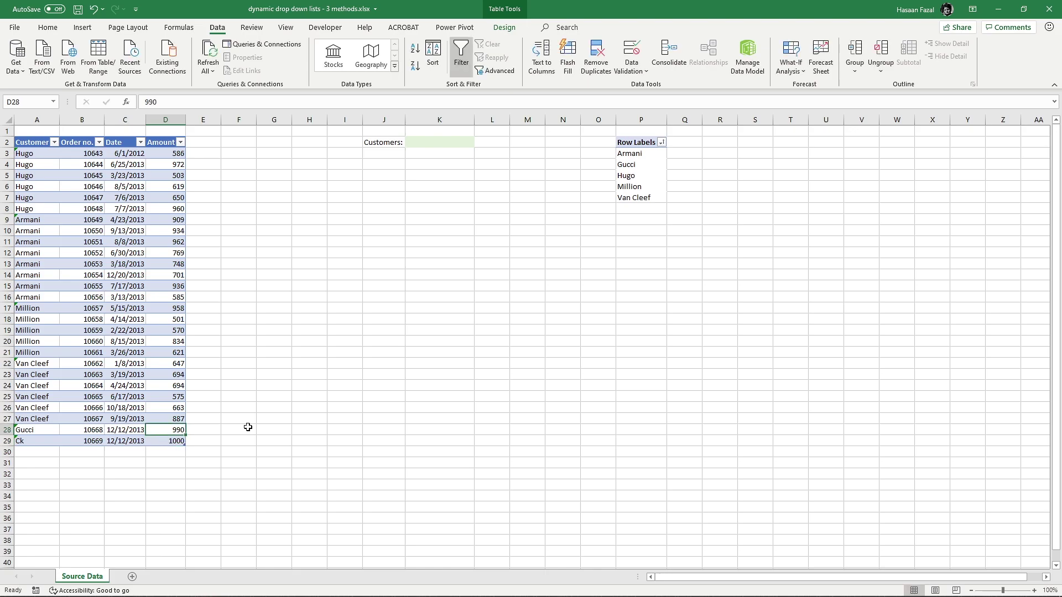
# Step: Refresh the customer PivotTable and open the drop-down list in K2 to check its entries
pyautogui.click(642, 176)
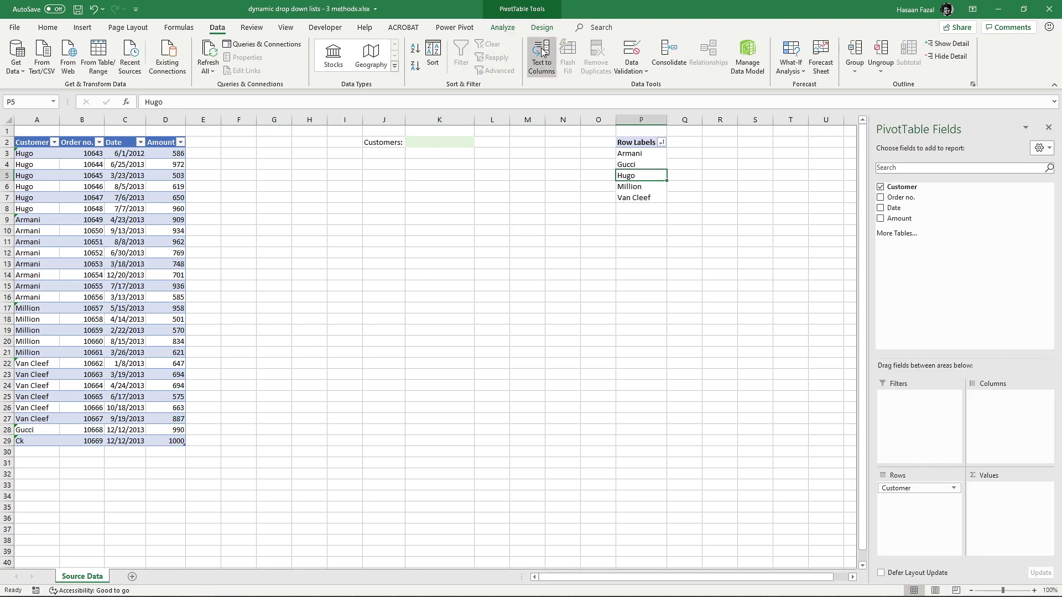
pyautogui.click(508, 27)
pyautogui.click(411, 53)
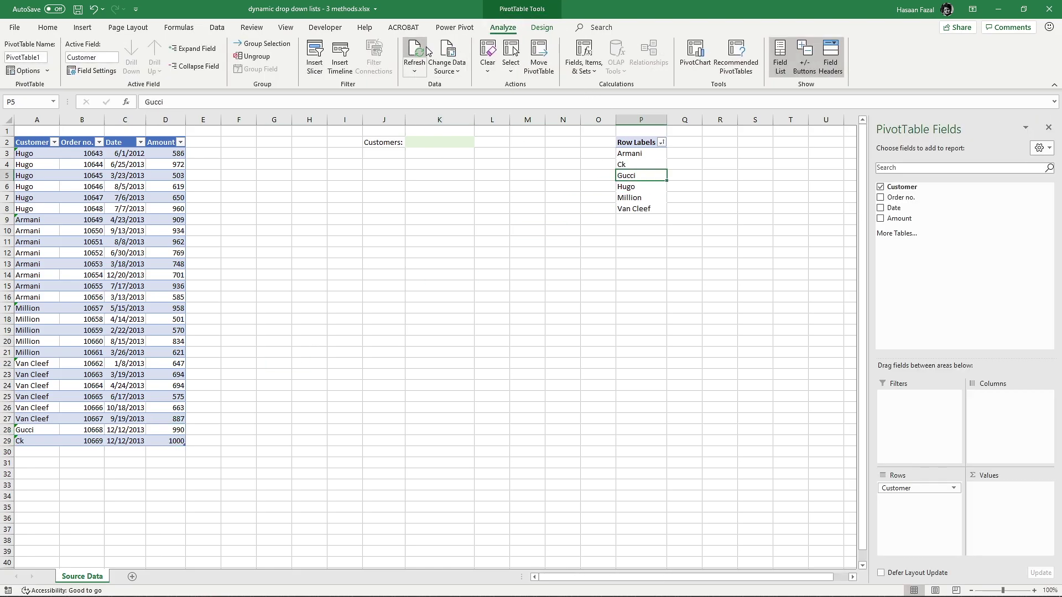
pyautogui.click(452, 139)
pyautogui.click(480, 142)
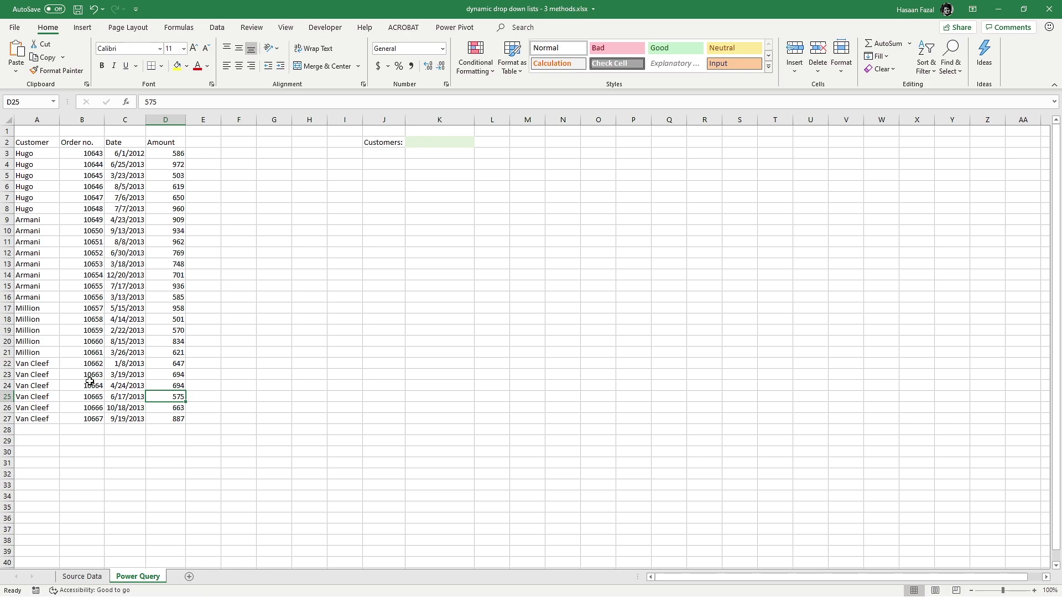
# Step: Convert the order data in A2:D27 on the Power Query sheet into a table with headers
pyautogui.click(80, 577)
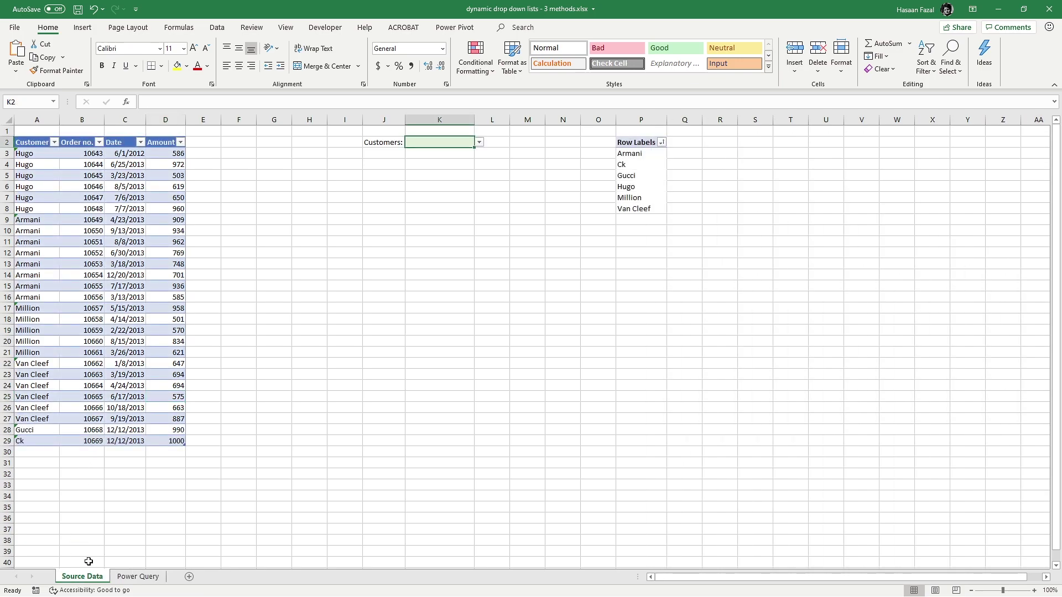
pyautogui.click(137, 577)
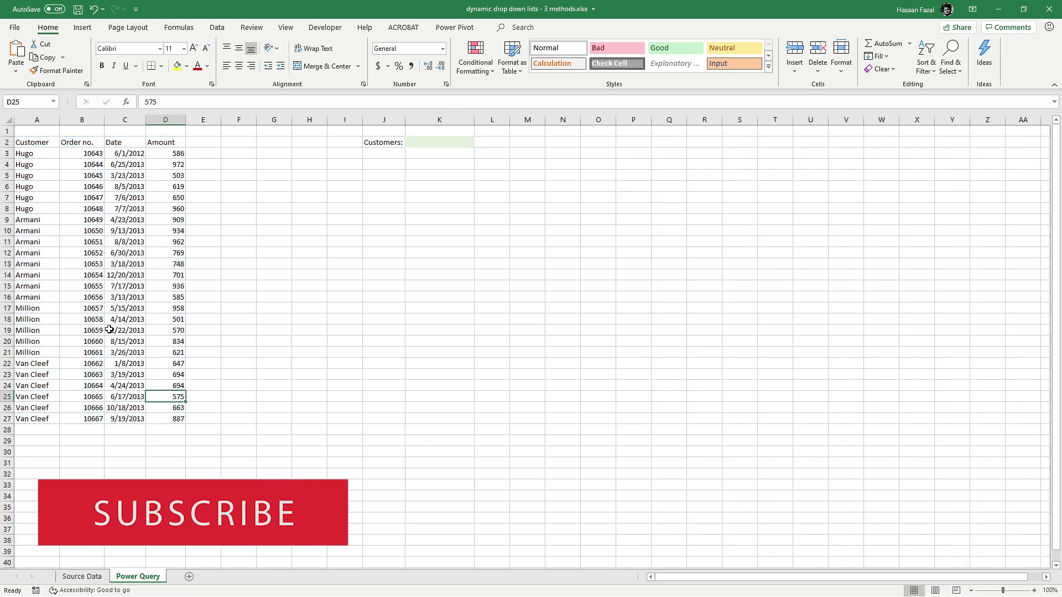
pyautogui.hotkey('ctrl', 'a')
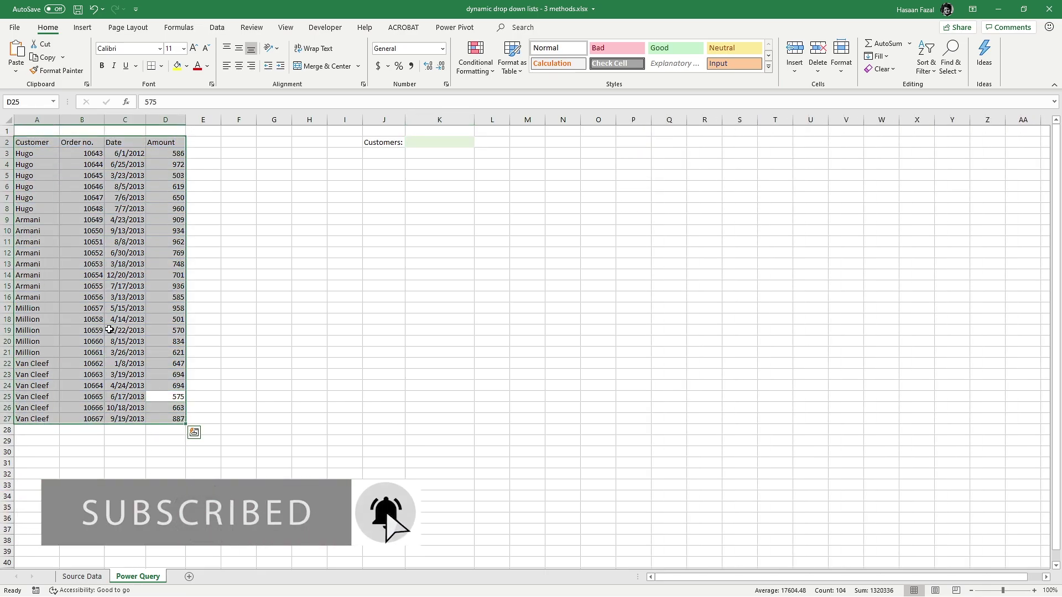
pyautogui.hotkey('ctrl', 't')
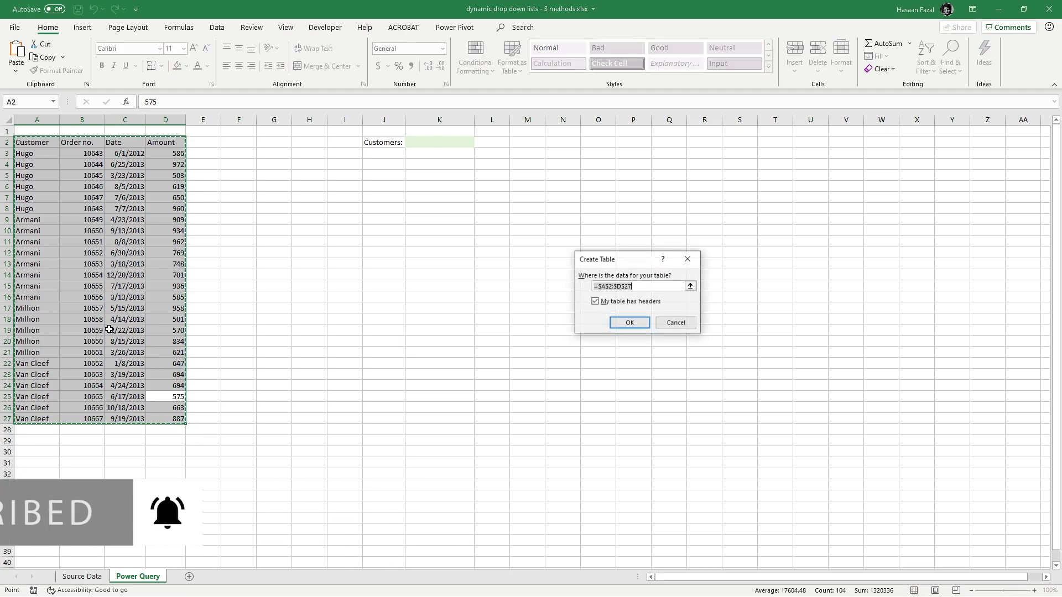
pyautogui.click(628, 324)
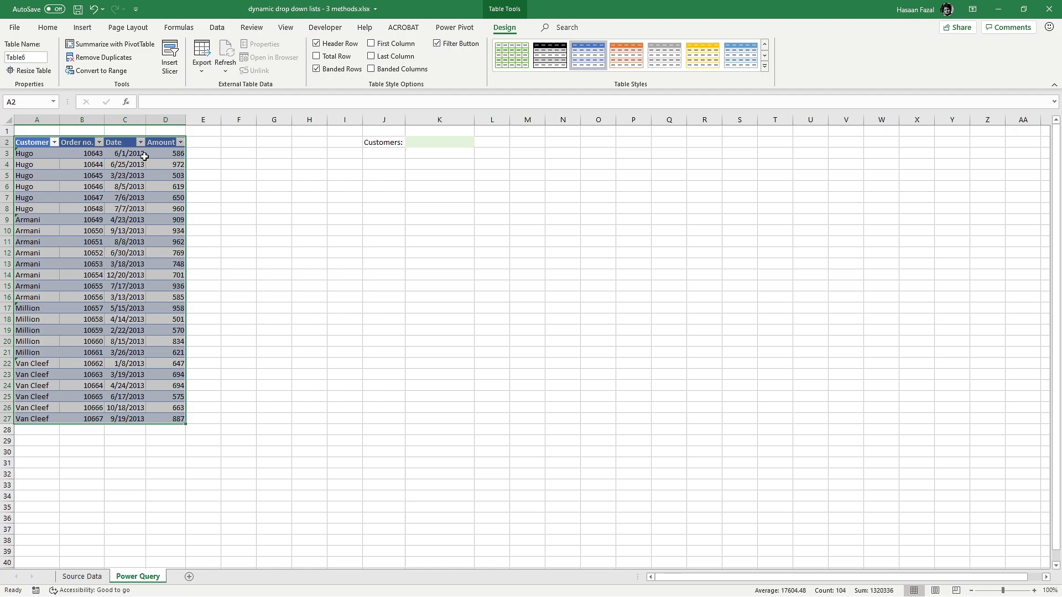
# Step: Open the new table in the Power Query Editor and remove the Order no., Date and Amount columns
pyautogui.click(216, 28)
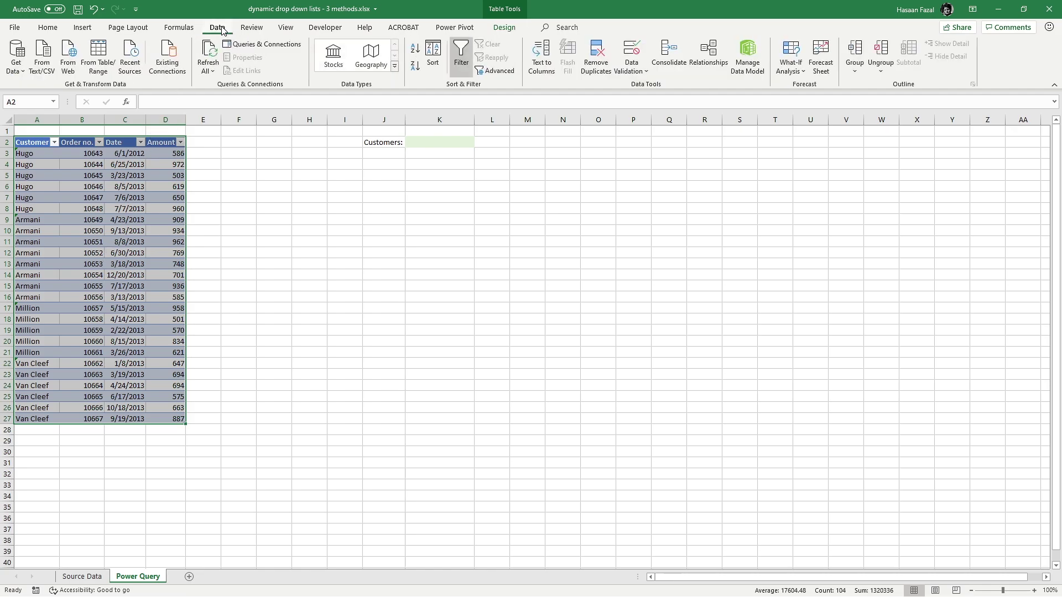
pyautogui.click(103, 56)
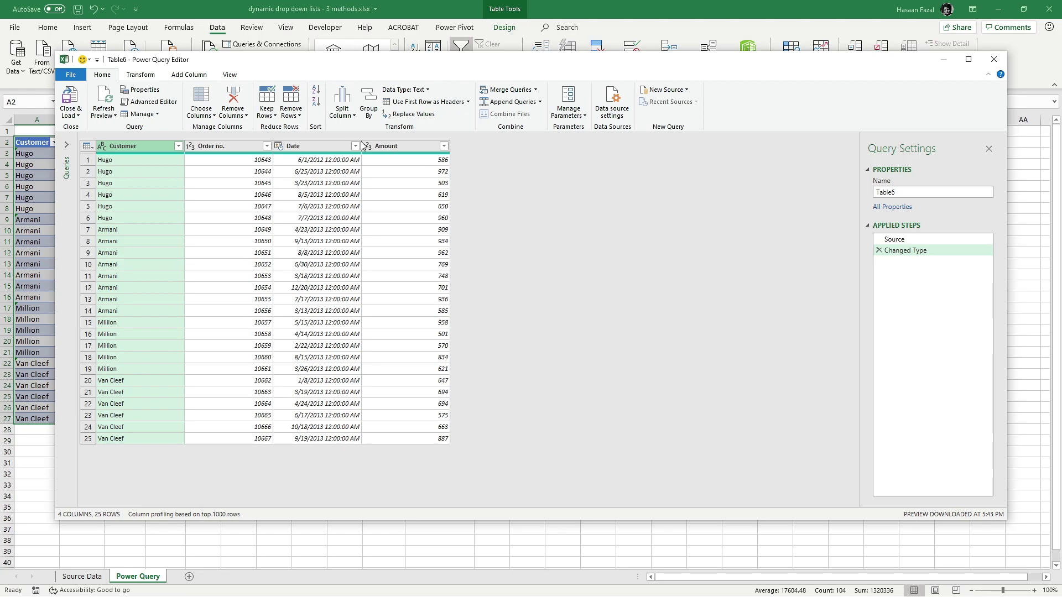
pyautogui.click(231, 147)
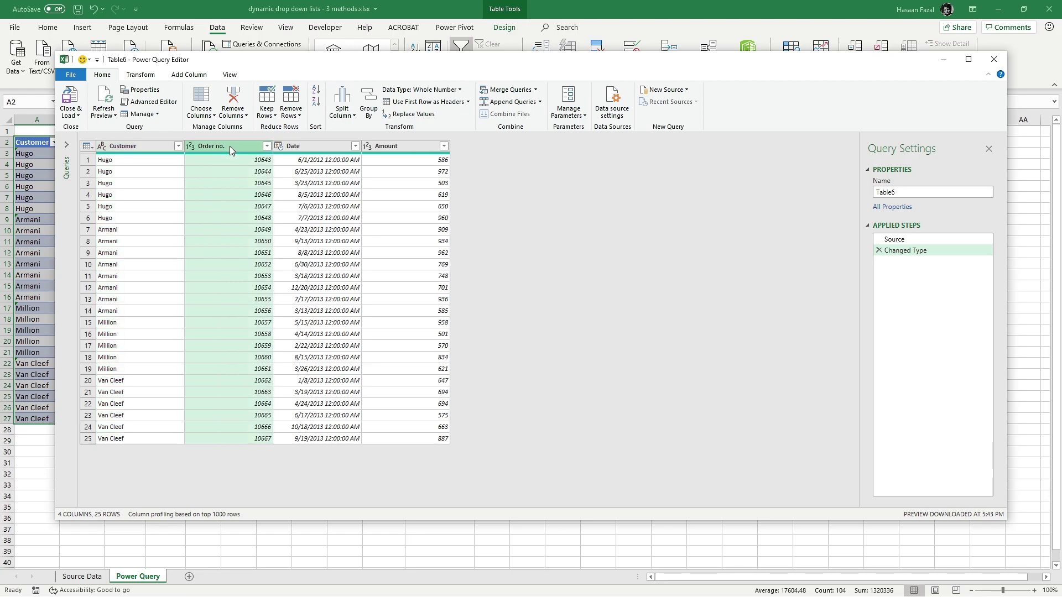
pyautogui.keyDown('shift'); pyautogui.click(410, 146); pyautogui.keyUp('shift')
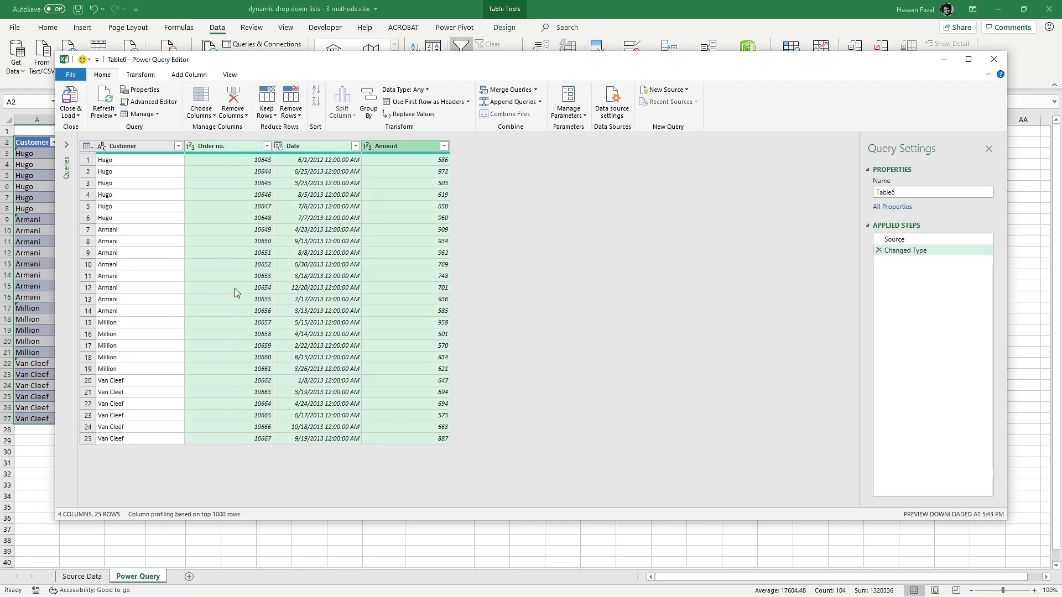
pyautogui.click(235, 99)
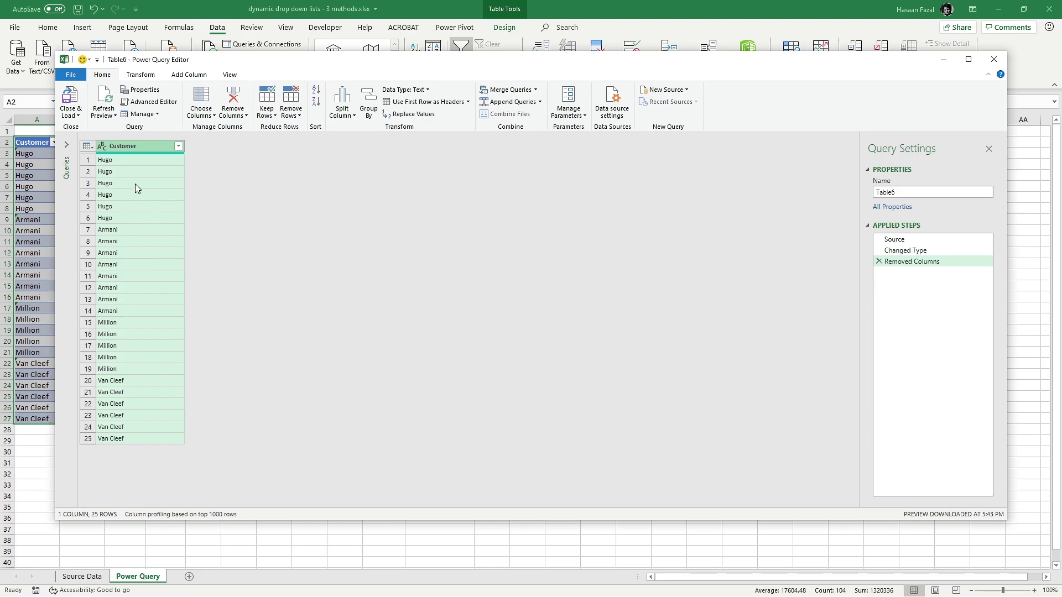
# Step: Reduce the query's Customer column to unique values sorted ascending, and load the result to a new worksheet
pyautogui.rightClick(141, 152)
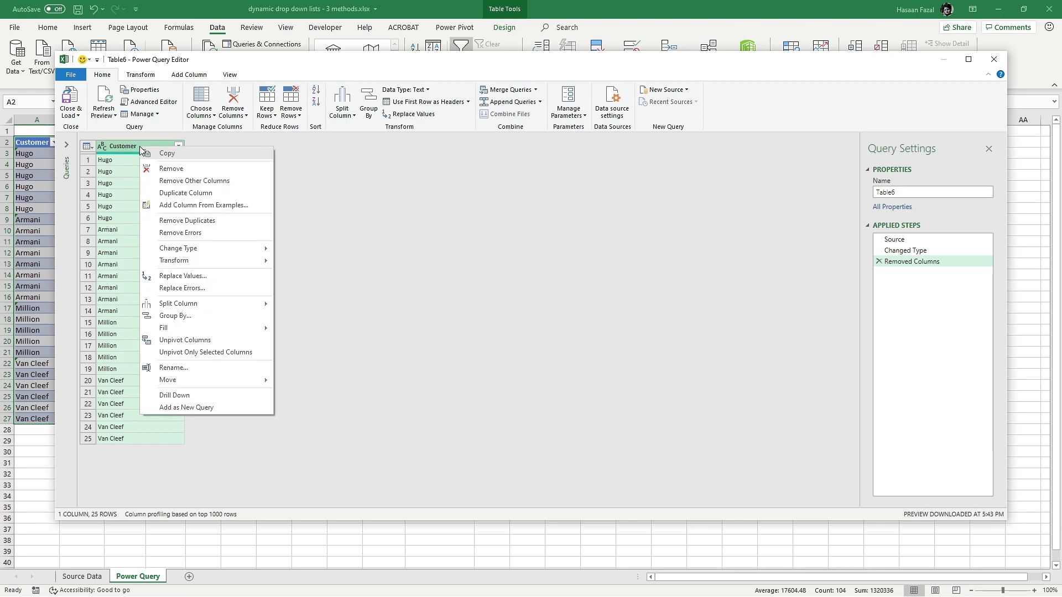
pyautogui.click(205, 221)
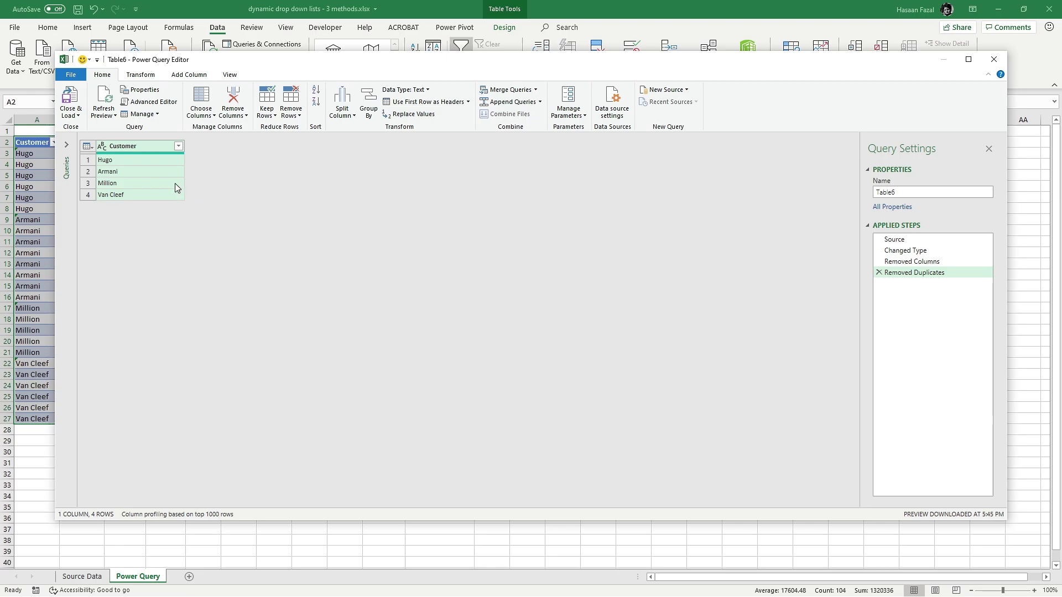
pyautogui.click(179, 146)
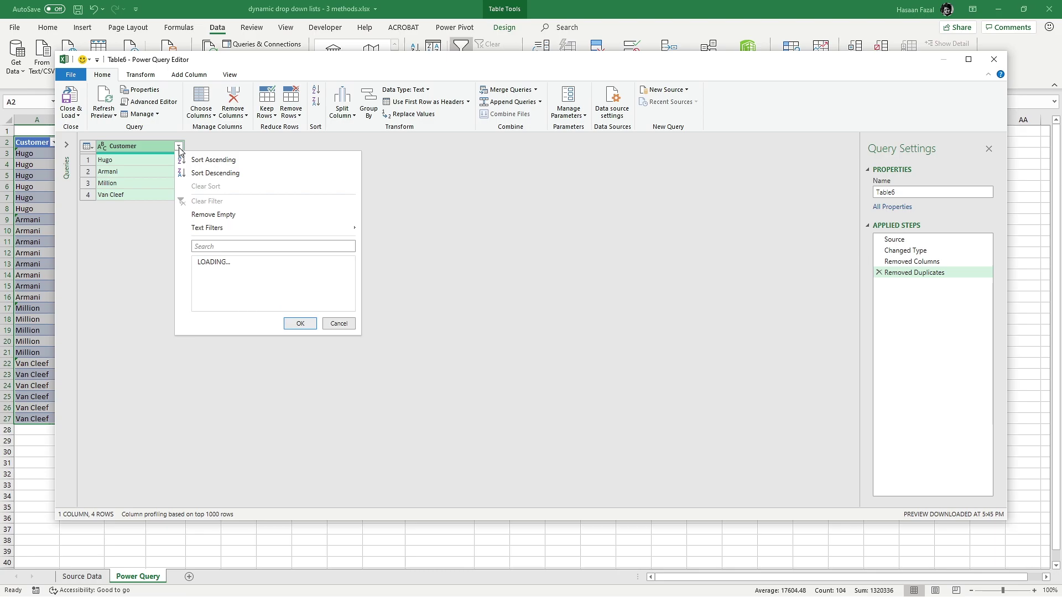
pyautogui.click(216, 162)
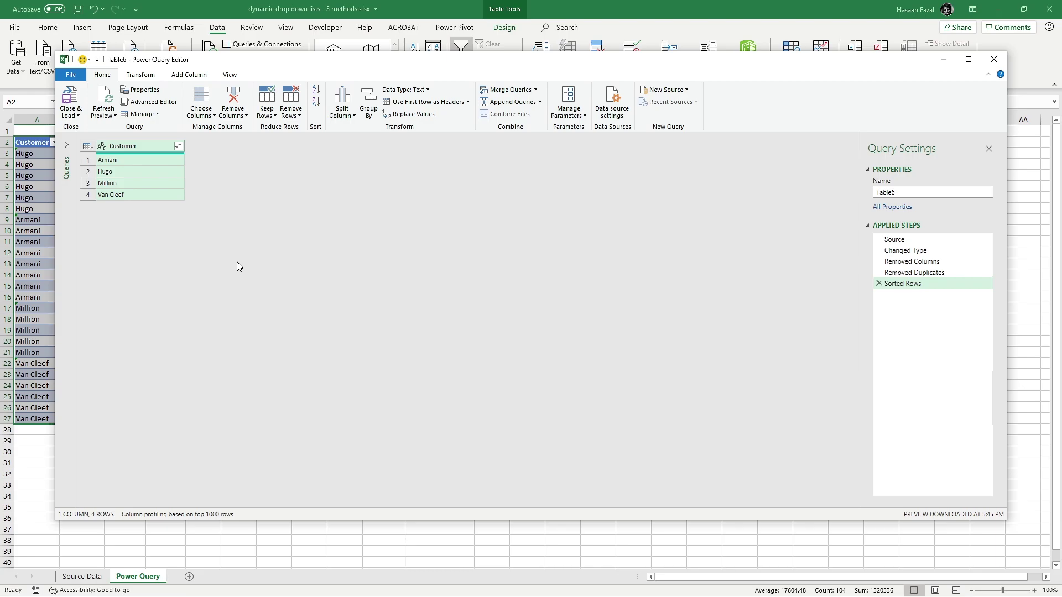
pyautogui.click(75, 98)
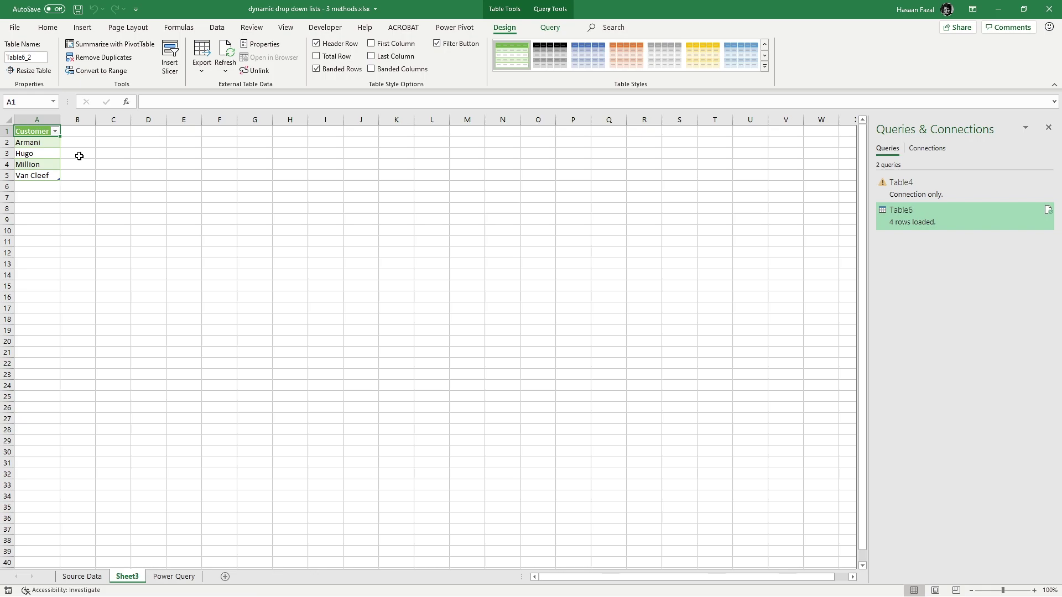
# Step: Define the workbook-scope name Cust_Table for the customer values in A2:A5 of the loaded query table
pyautogui.moveTo(44, 142); pyautogui.dragTo(42, 180)
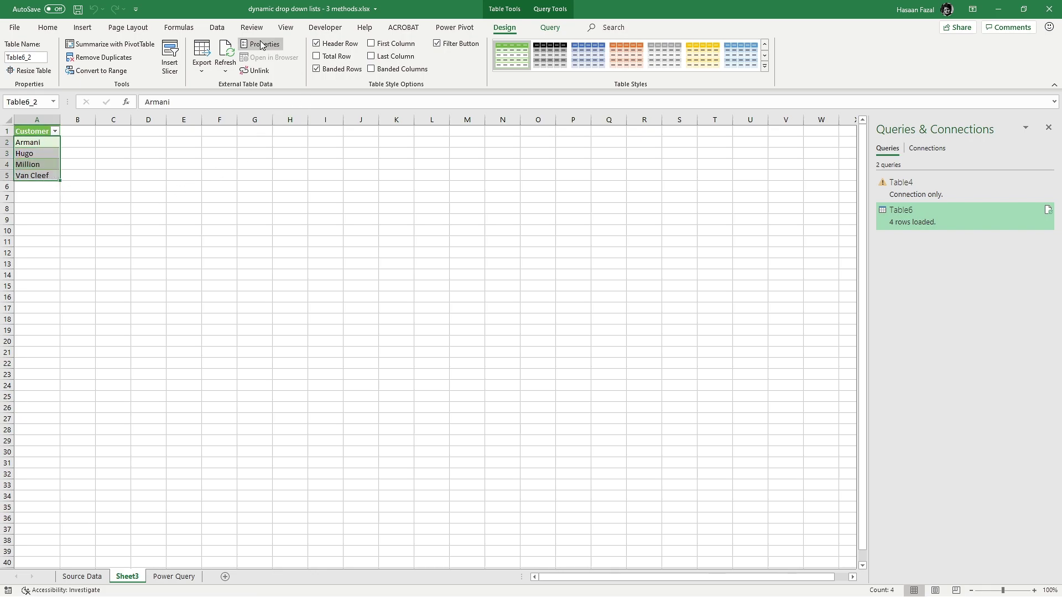
pyautogui.click(179, 28)
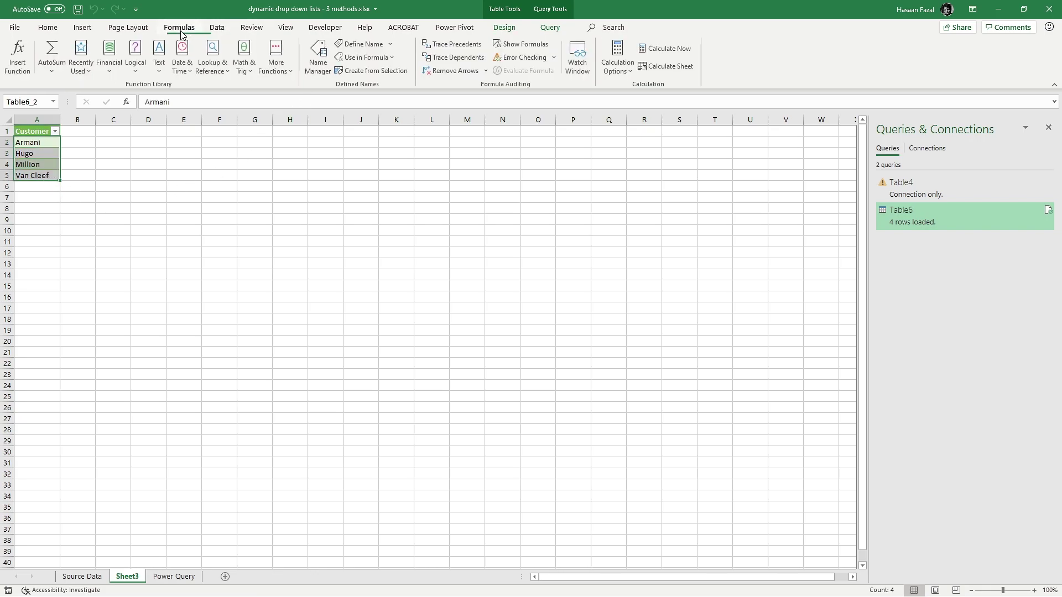
pyautogui.click(366, 49)
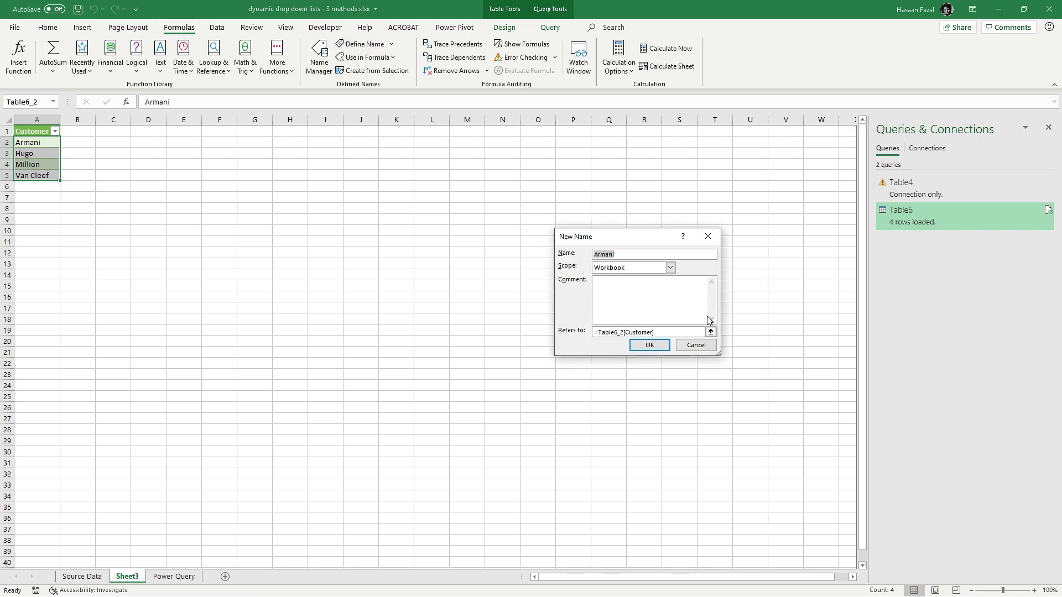
pyautogui.write('Cust=')
pyautogui.press('BackSpace')
pyautogui.write('_Table')
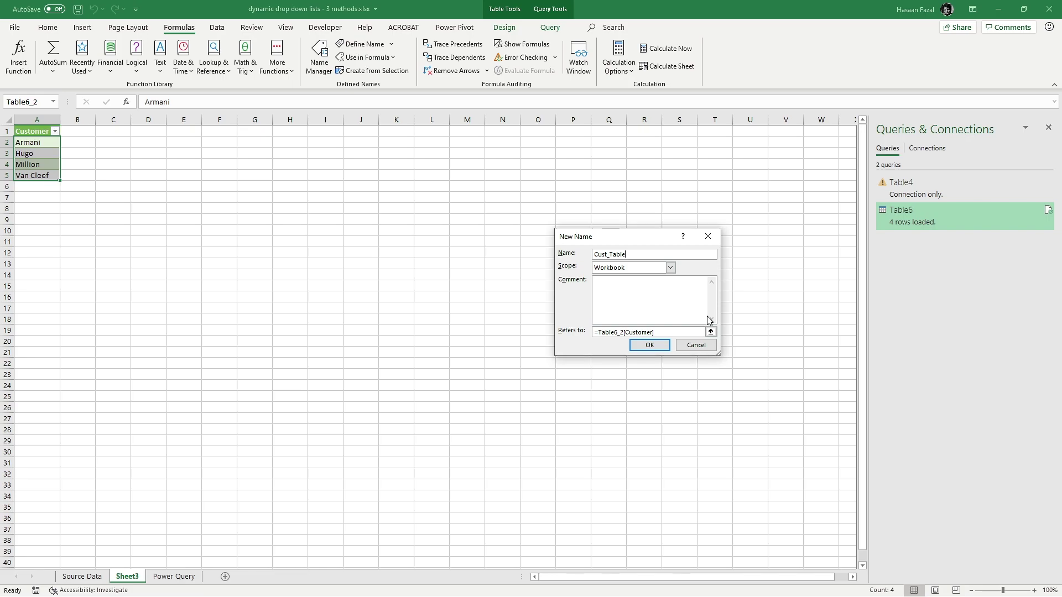
pyautogui.click(650, 346)
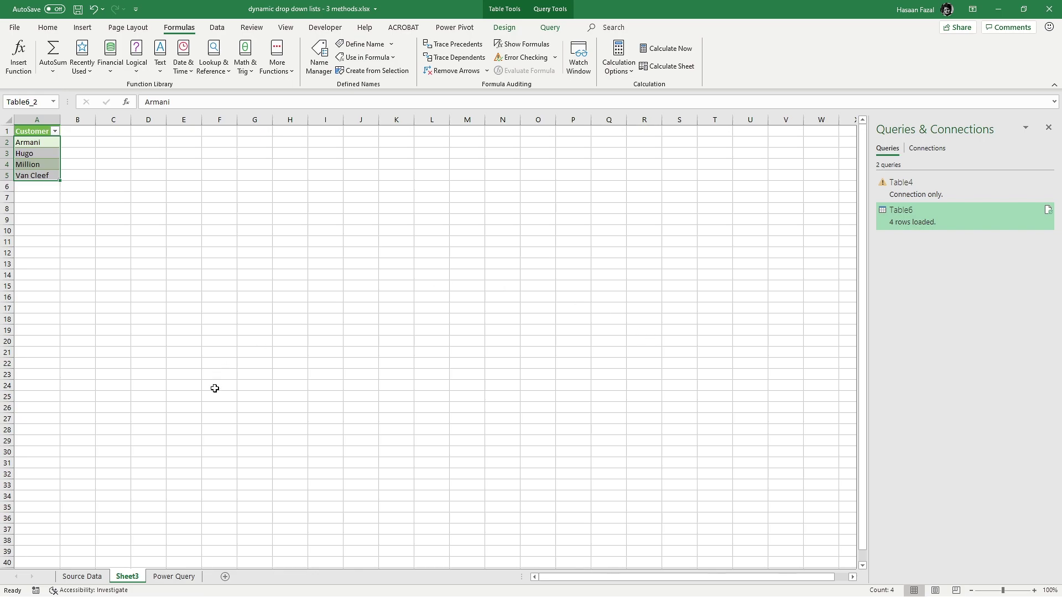
# Step: Add list data validation to K2 on the Power Query sheet with Cust_Table as the source, and view its drop-down choices
pyautogui.click(183, 579)
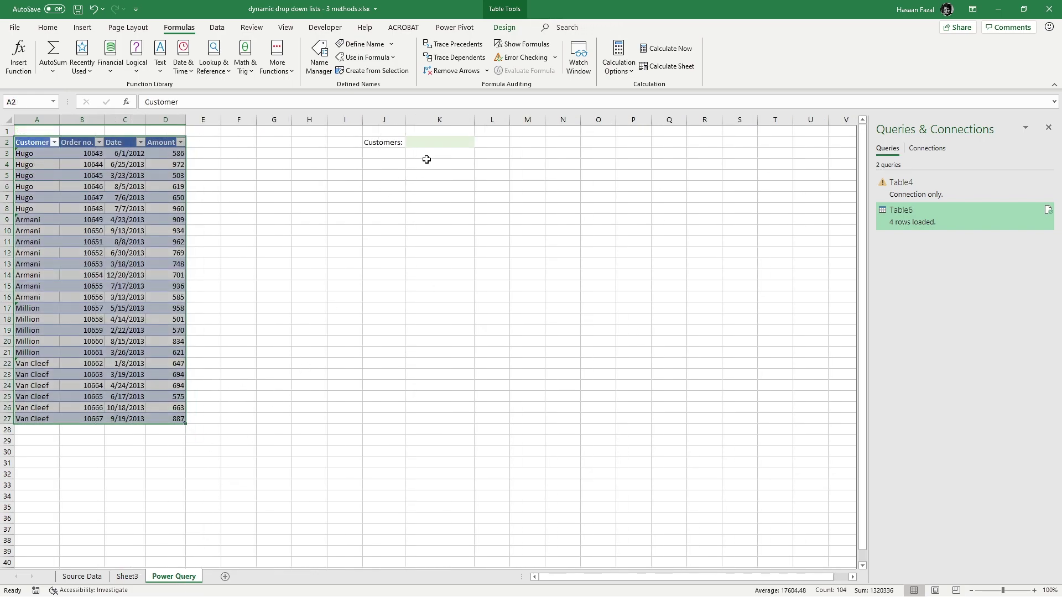
pyautogui.click(442, 145)
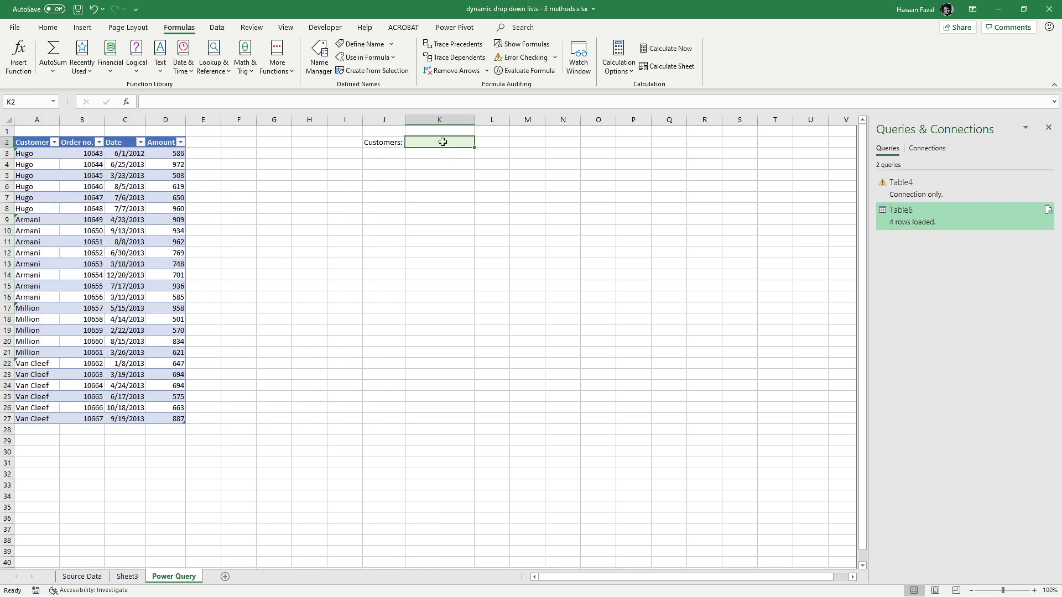
pyautogui.click(216, 27)
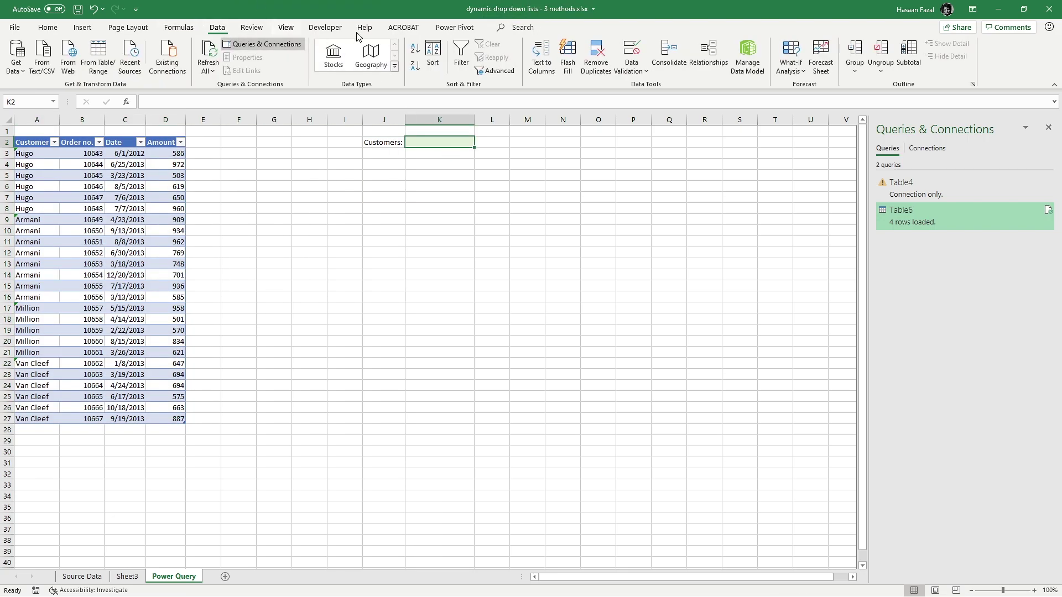
pyautogui.click(624, 46)
pyautogui.click(602, 268)
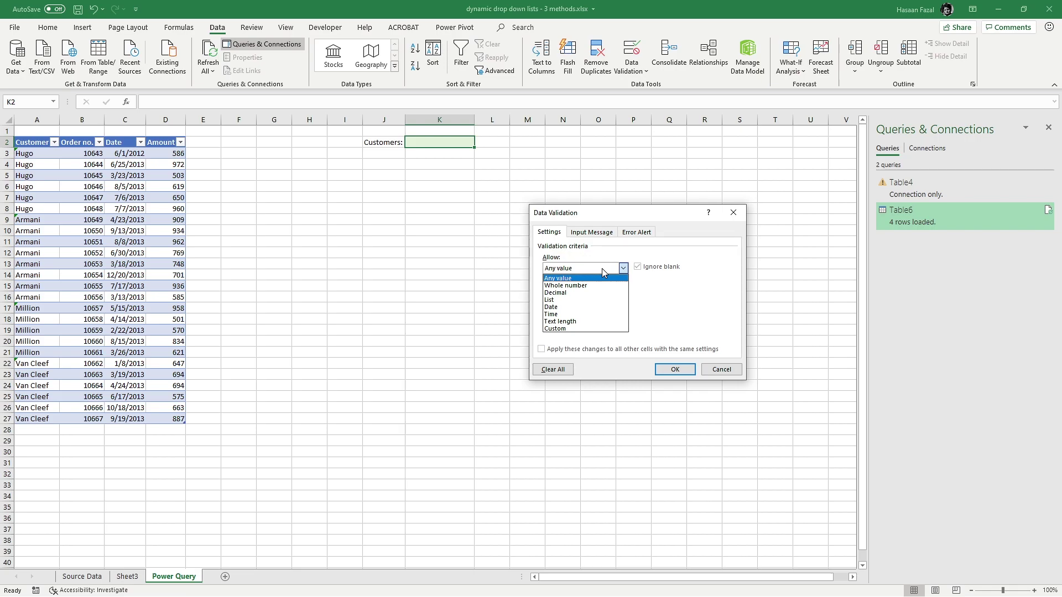
pyautogui.click(553, 299)
pyautogui.click(583, 313)
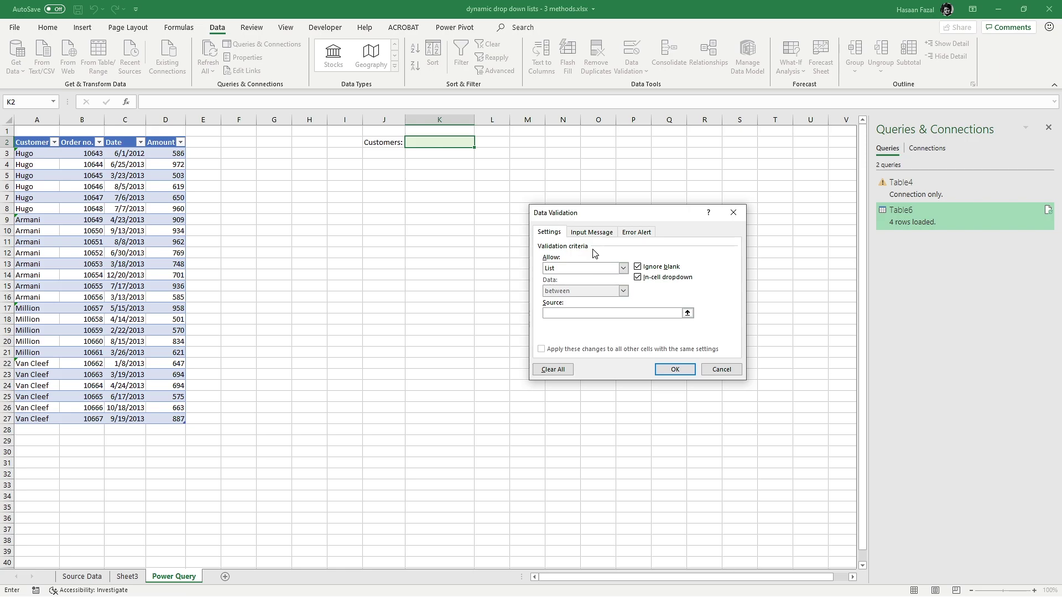
pyautogui.press('F3')
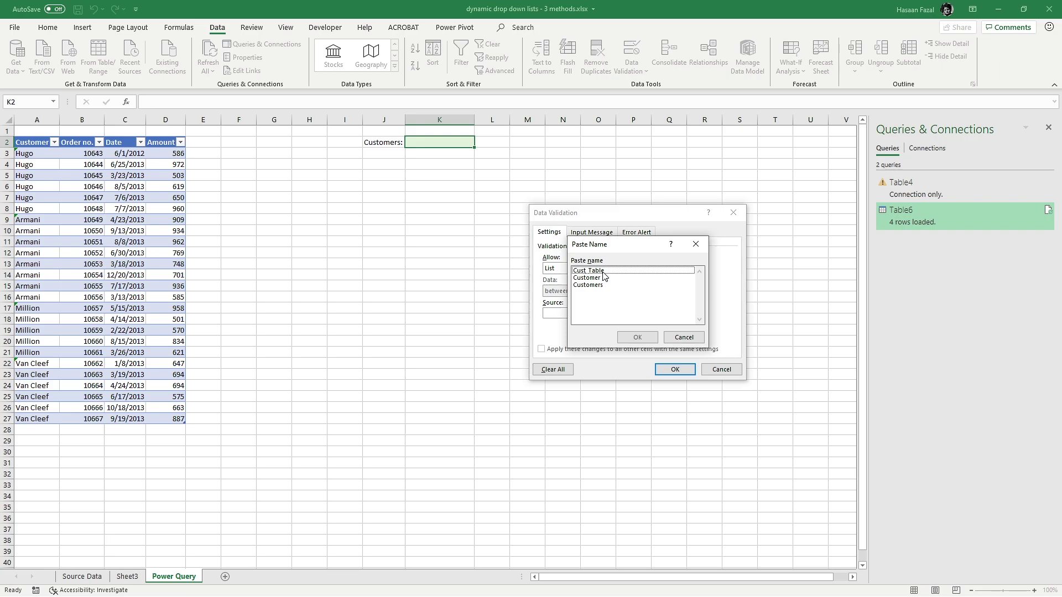
pyautogui.click(603, 272)
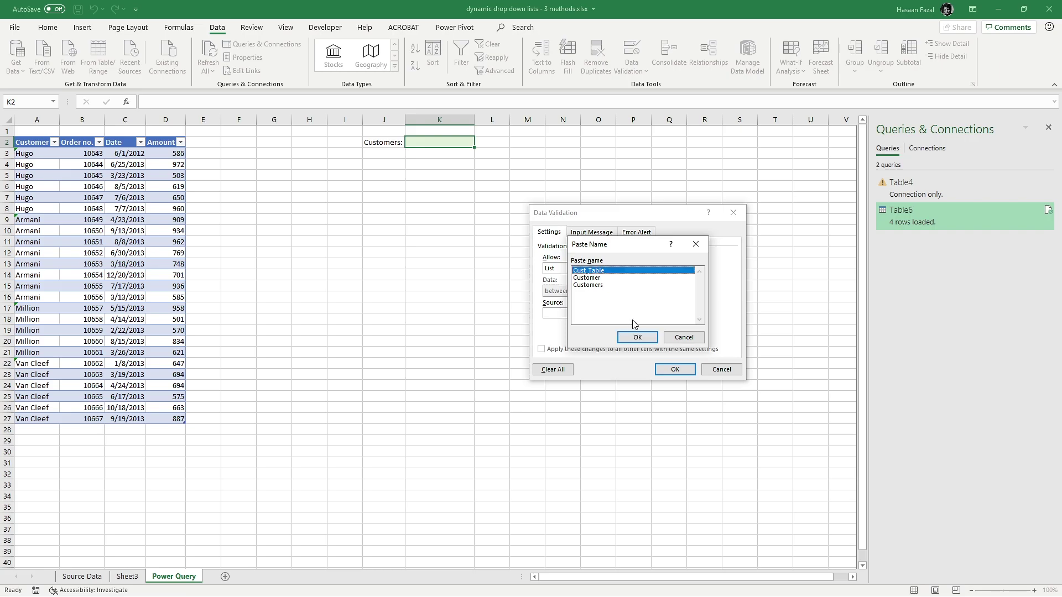
pyautogui.click(638, 337)
pyautogui.click(675, 369)
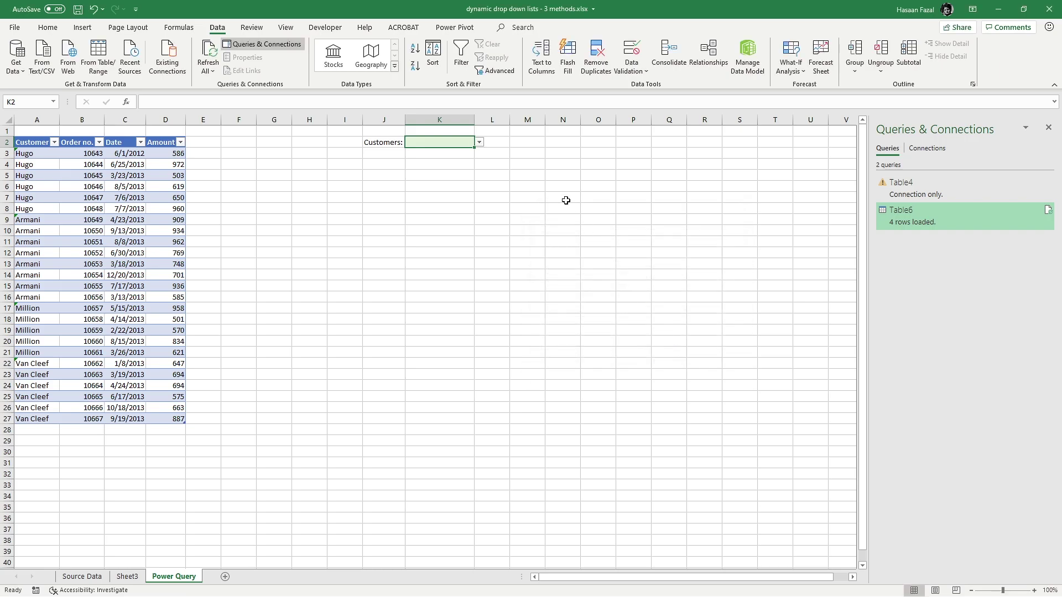
pyautogui.click(480, 142)
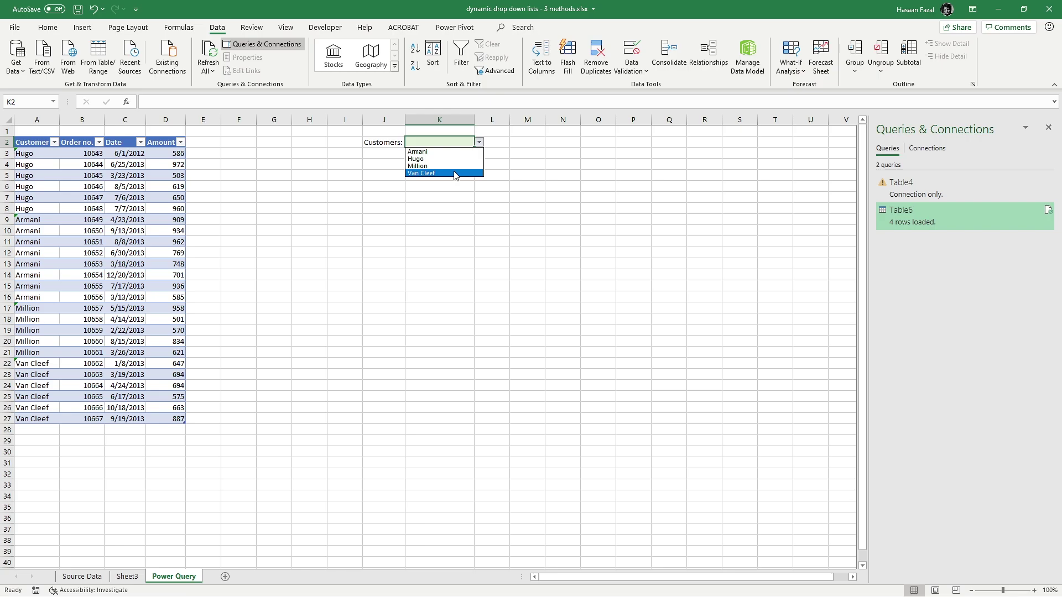
# Step: Append a table row at row 28 for customer Gucci with the next order number, date 12/12/2013 and amount 990
pyautogui.click(173, 417)
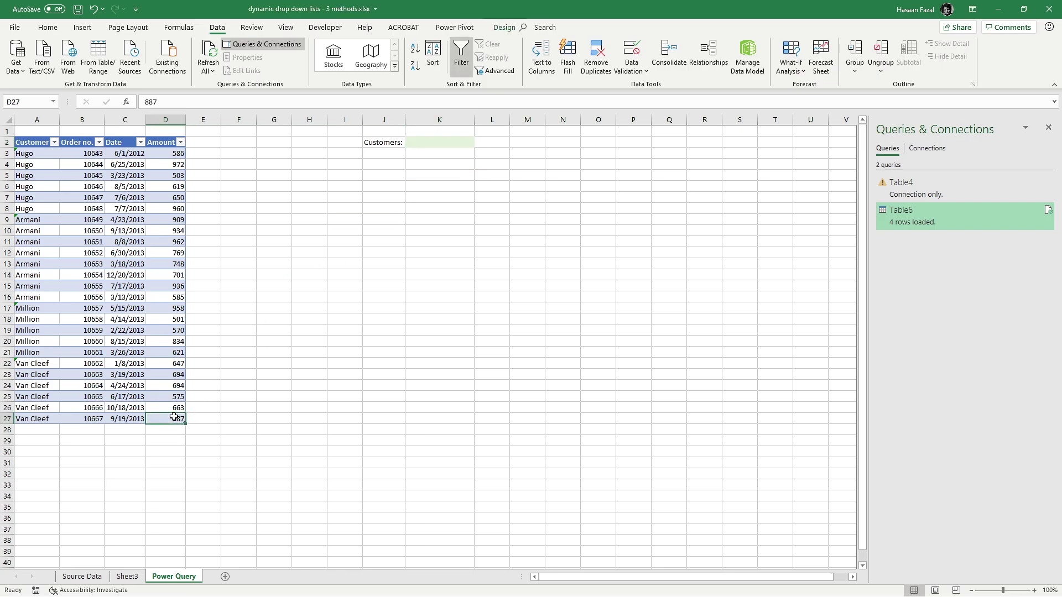
pyautogui.press('Tab')
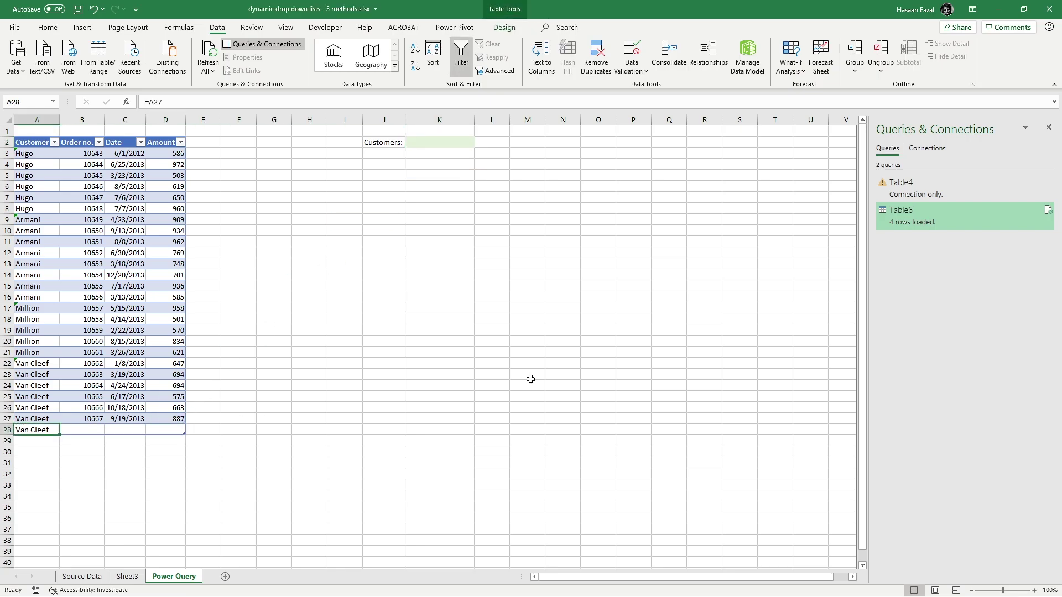
pyautogui.write('Gucci')
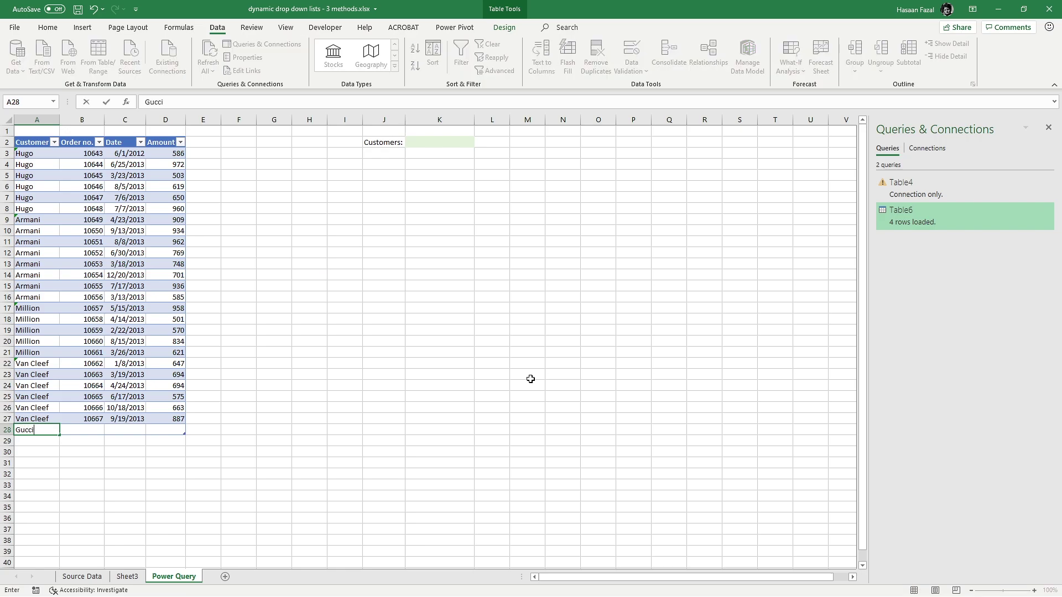
pyautogui.press('Tab')
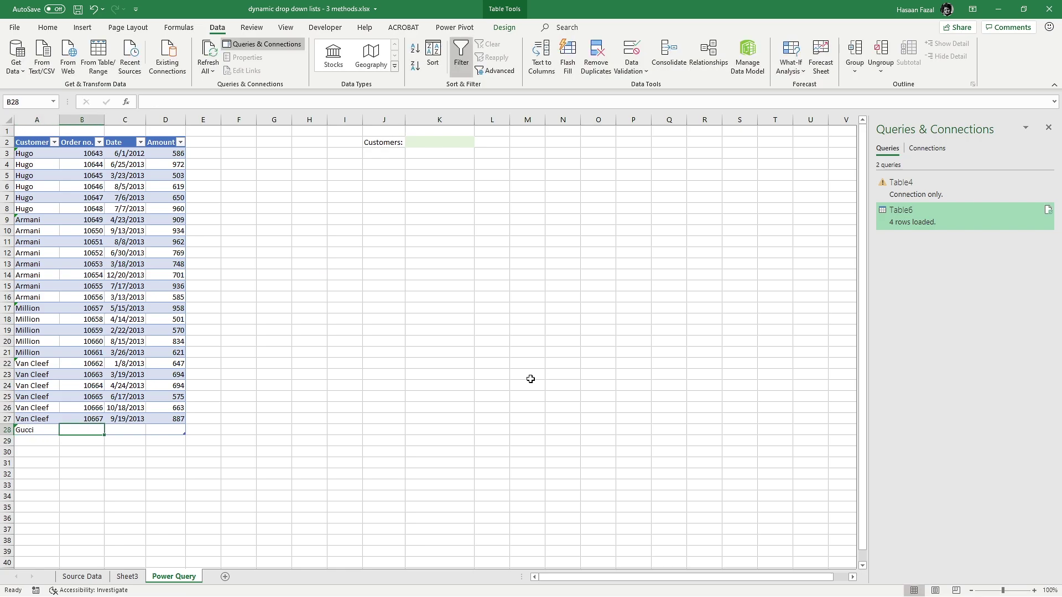
pyautogui.write('10668')
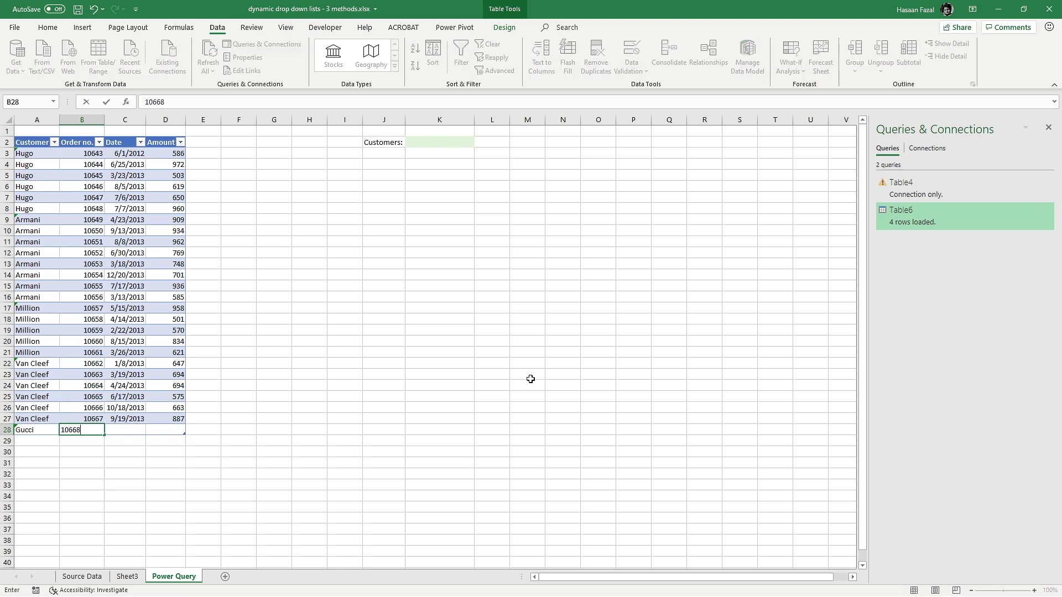
pyautogui.press('Tab')
pyautogui.write('12/12/2013')
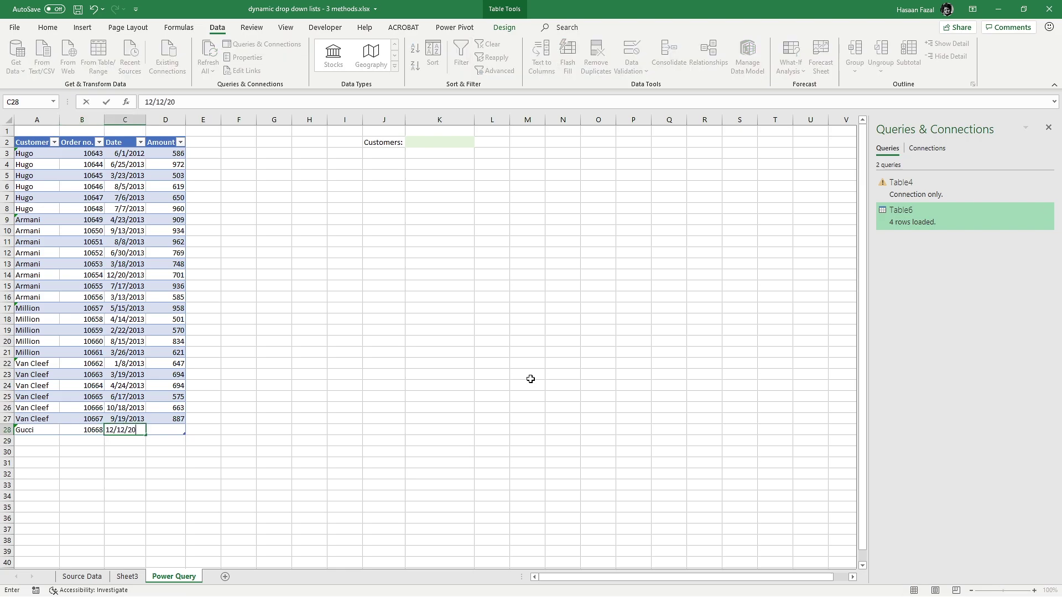
pyautogui.press('Tab')
pyautogui.write('990')
pyautogui.press('Up')
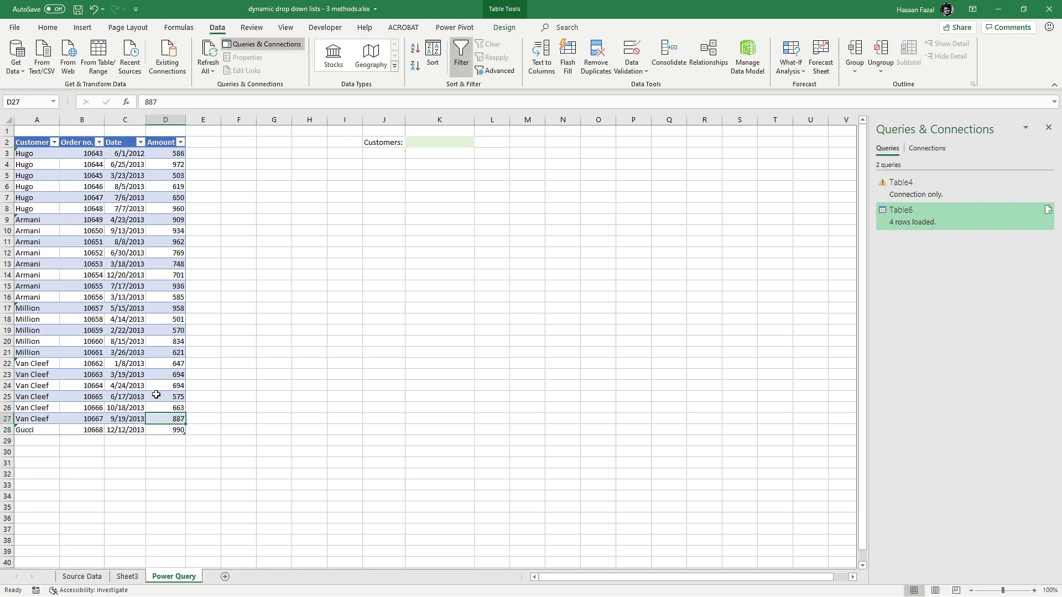
# Step: Refresh the query table of unique customers on Sheet3 so it picks up the new order row
pyautogui.click(127, 577)
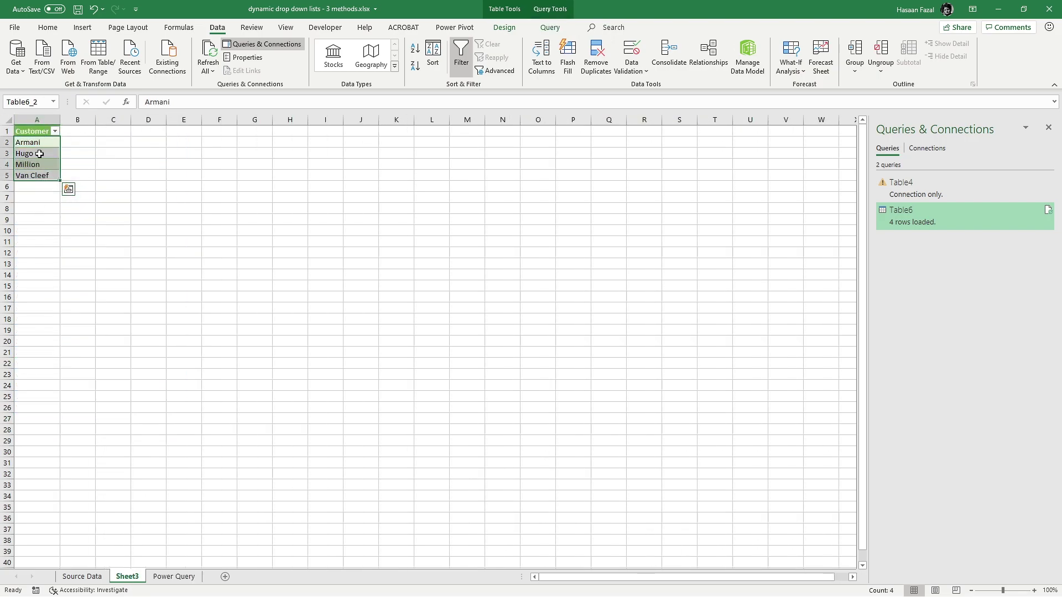
pyautogui.click(549, 27)
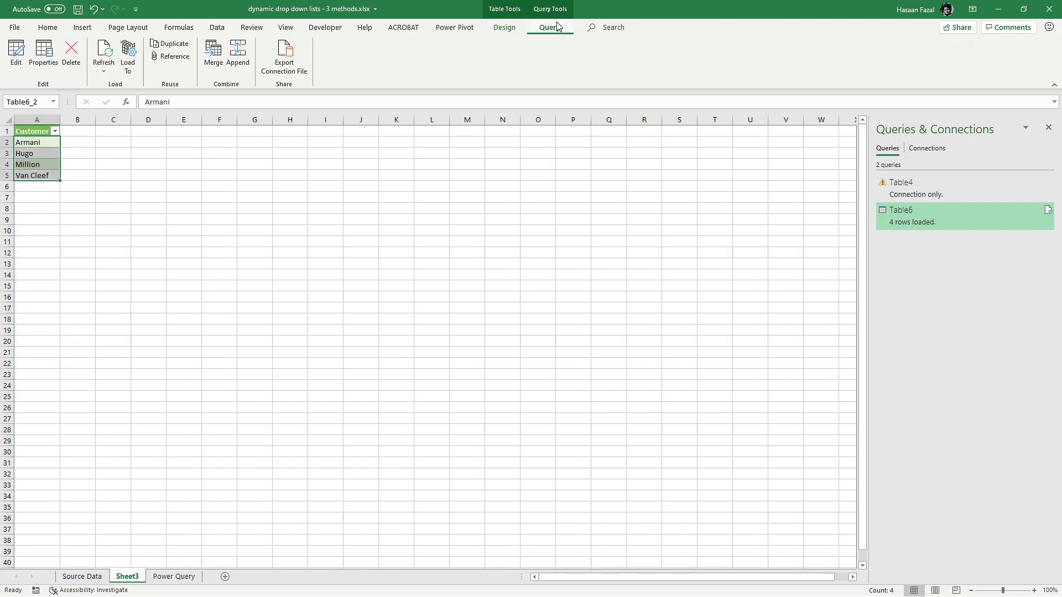
pyautogui.click(103, 53)
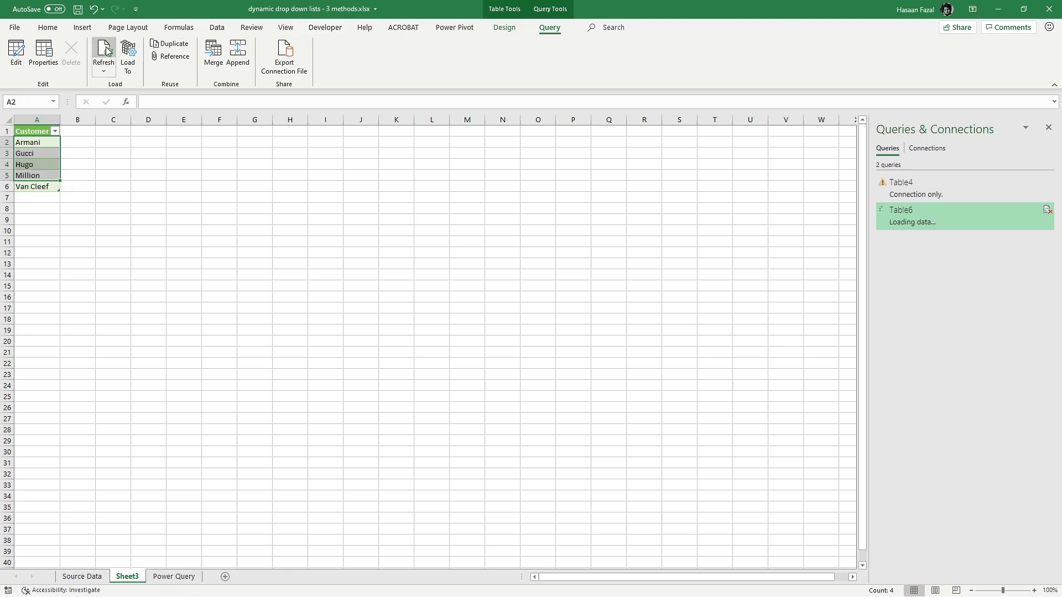
pyautogui.click(37, 154)
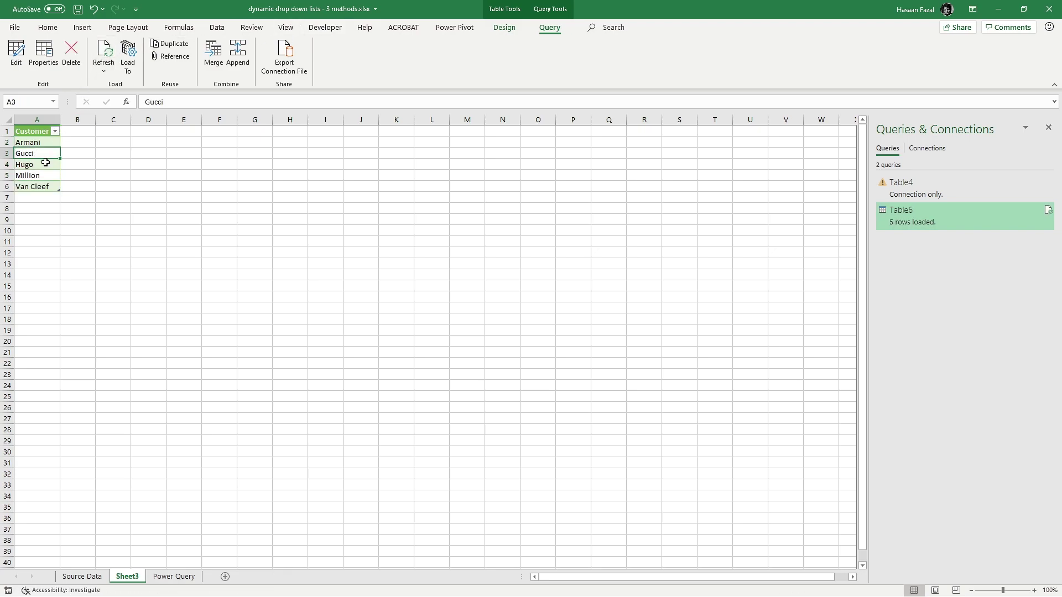
# Step: Check the customer choices offered by the K2 drop-down on the Power Query sheet
pyautogui.click(173, 577)
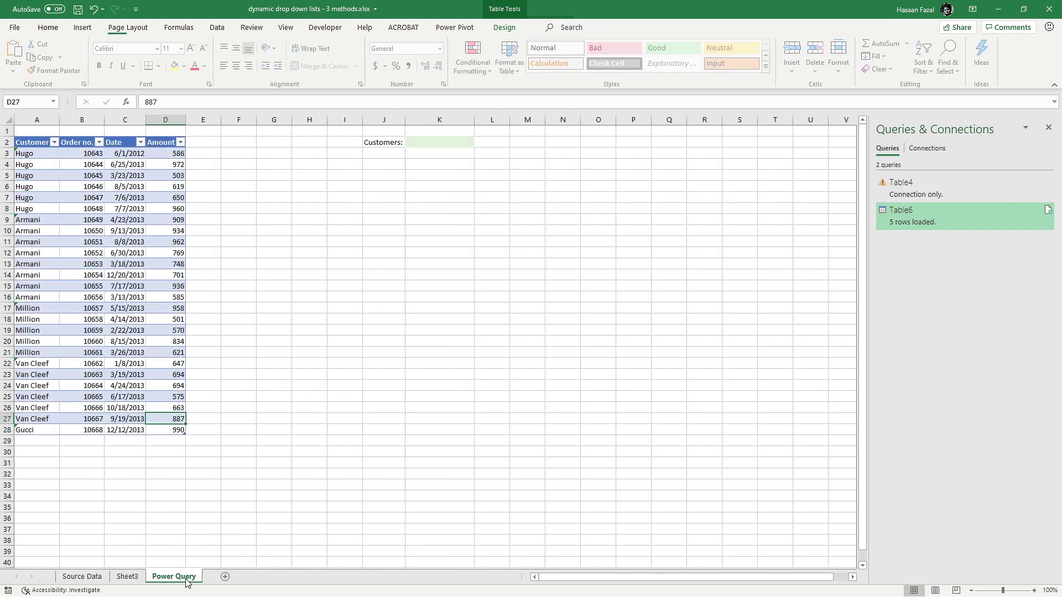
pyautogui.click(464, 144)
pyautogui.click(479, 144)
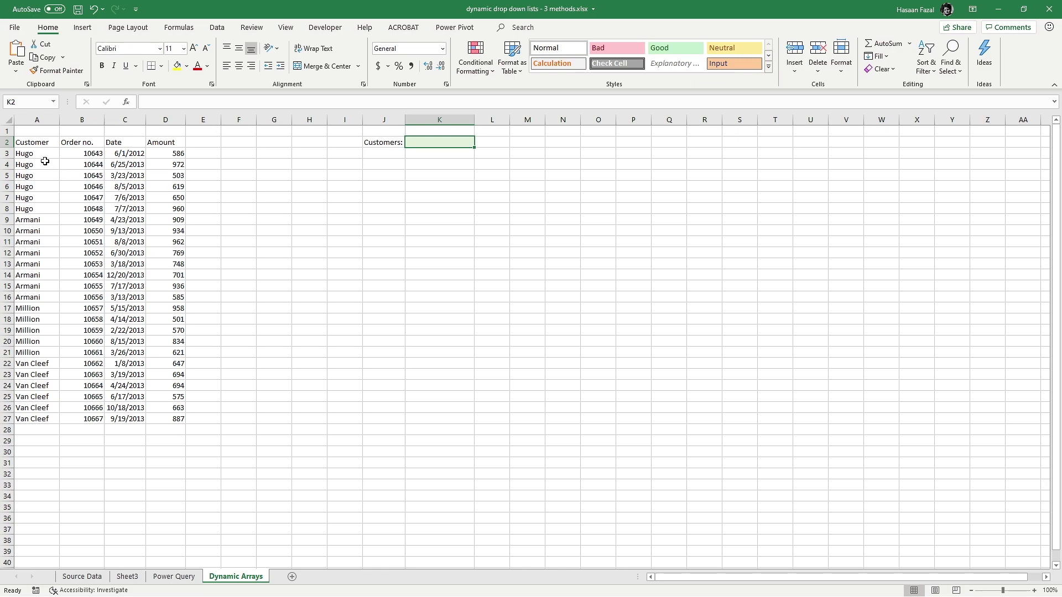
# Step: Convert the order data in A2:D27 on the Dynamic Arrays sheet into a table with headers
pyautogui.click(527, 198)
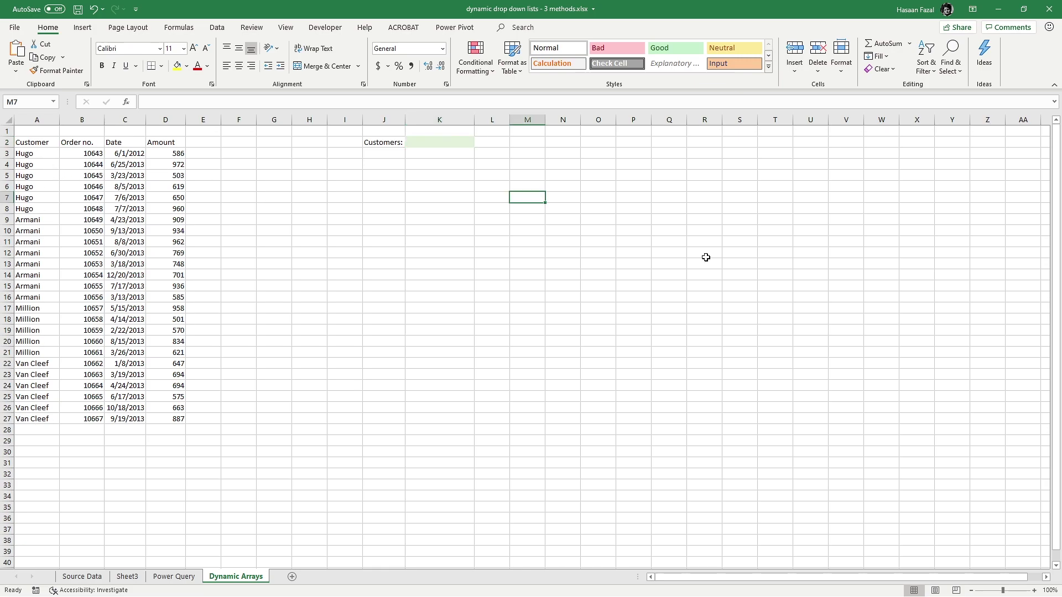
pyautogui.click(100, 288)
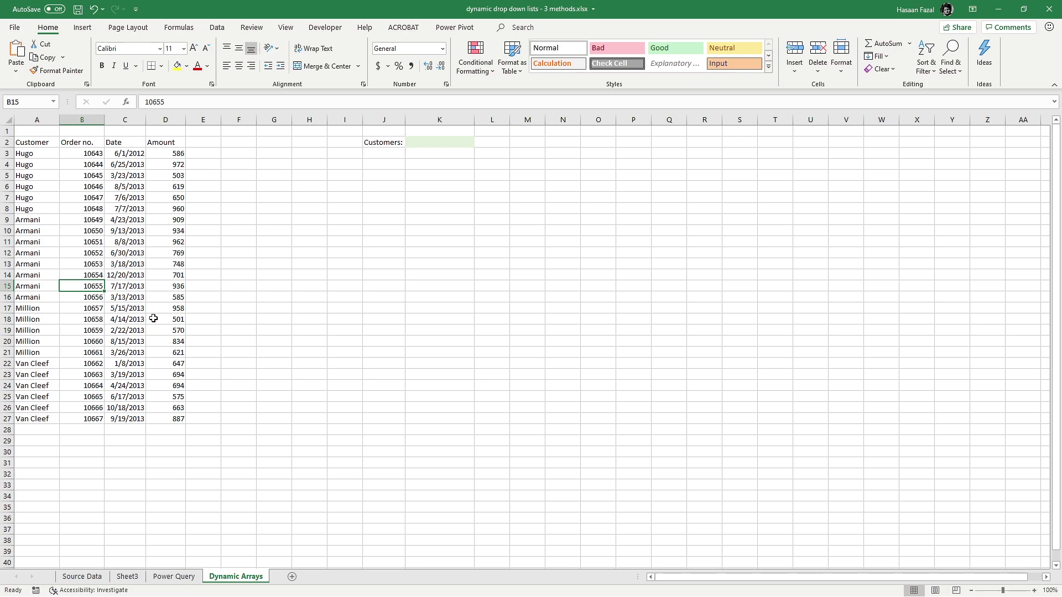
pyautogui.hotkey('ctrl', 'a')
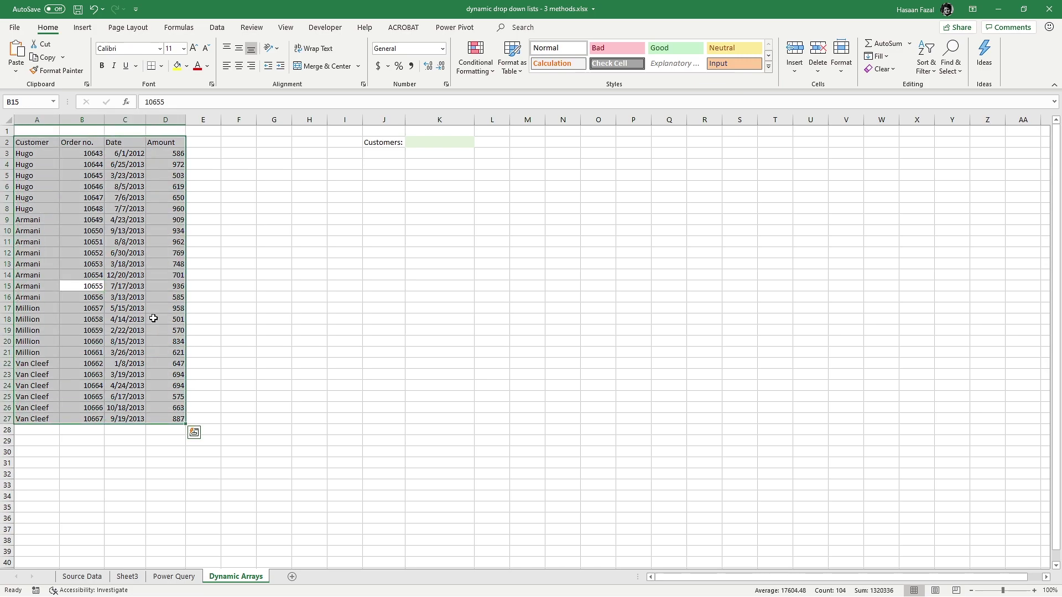
pyautogui.hotkey('ctrl', 't')
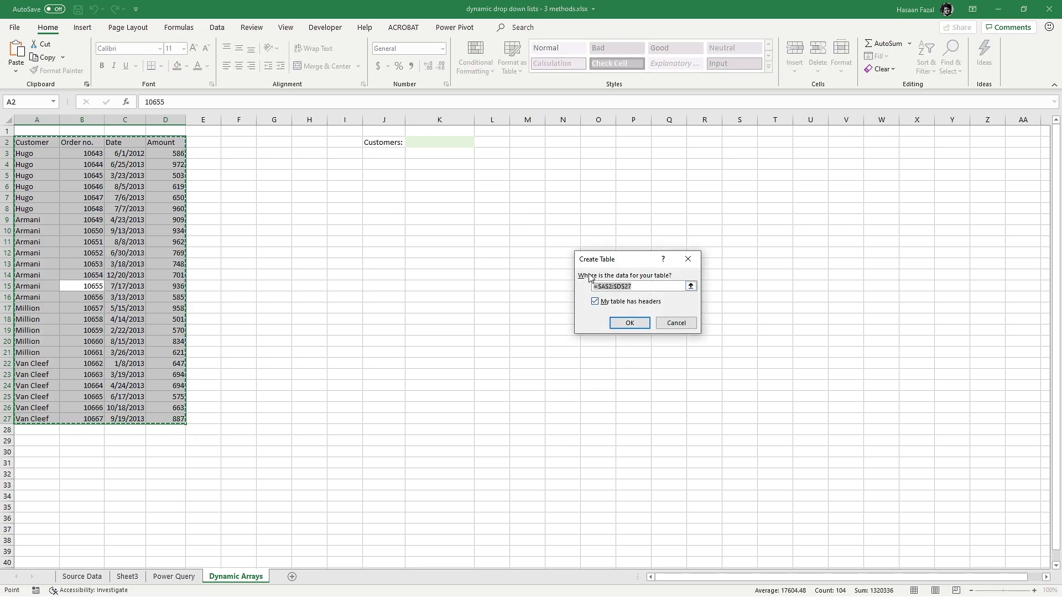
pyautogui.click(632, 325)
pyautogui.click(125, 286)
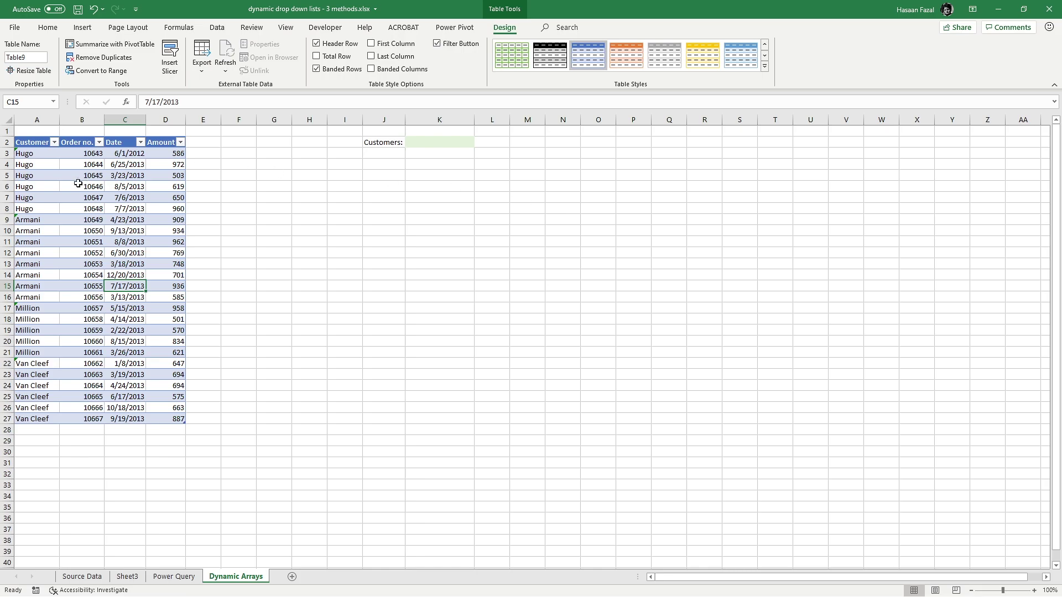
# Step: Enter =UNIQUE(Table9[Customer]) in N6 to list the unique customers from the table's Customer column
pyautogui.click(568, 187)
pyautogui.write('=')
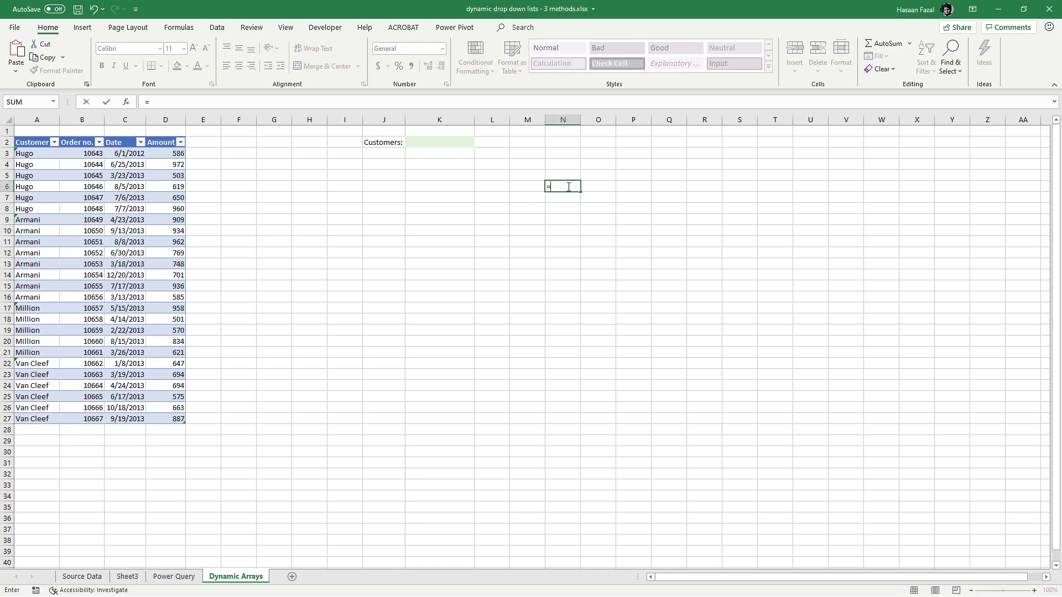
pyautogui.write('imo')
pyautogui.press('BackSpace')
pyautogui.press('BackSpace')
pyautogui.press('BackSpace')
pyautogui.write('un')
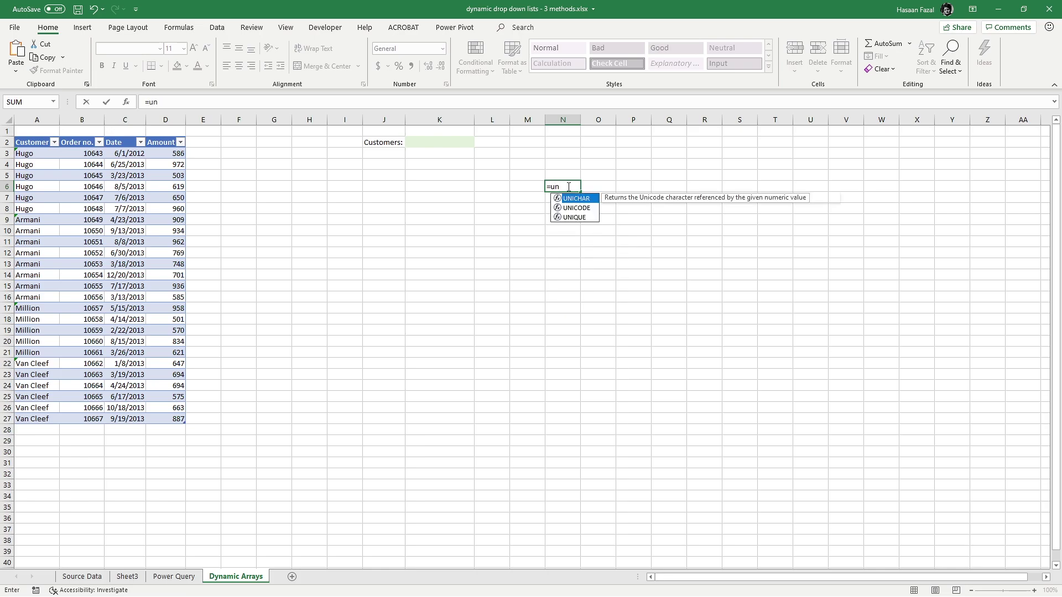
pyautogui.press('Down')
pyautogui.press('Down')
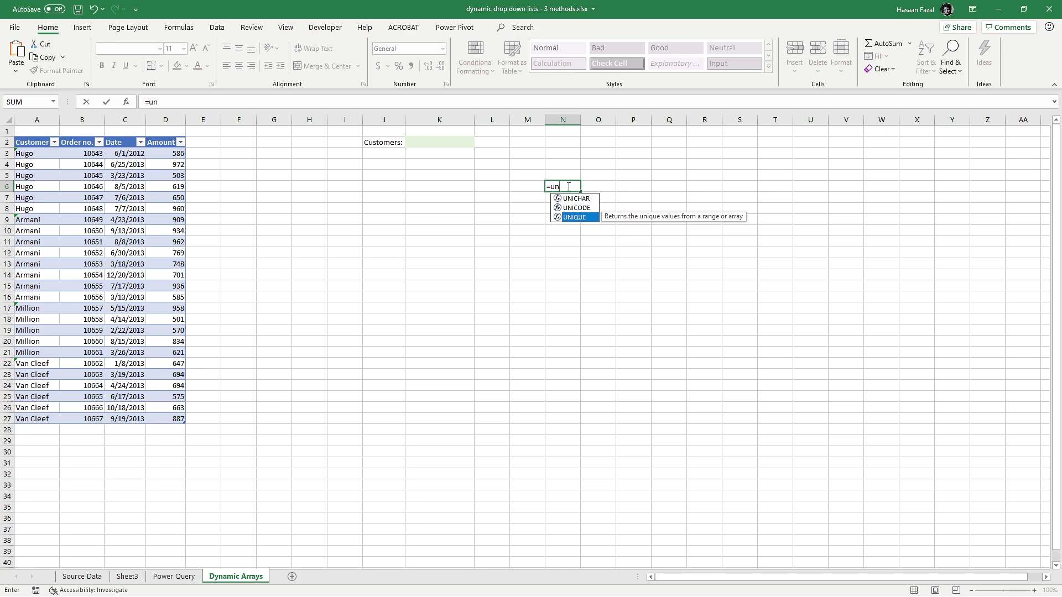
pyautogui.press('Tab')
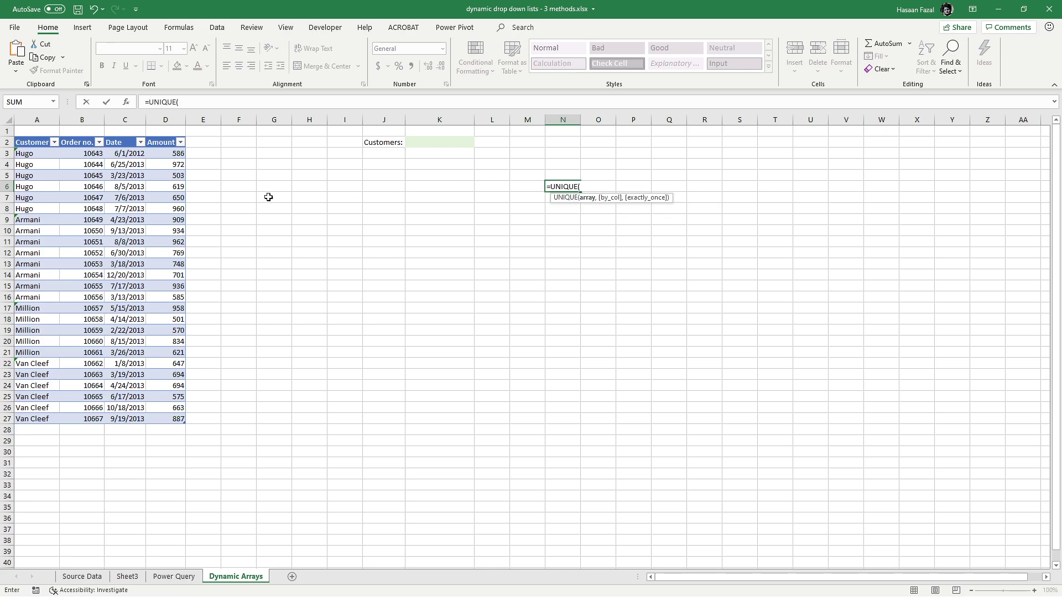
pyautogui.moveTo(31, 155); pyautogui.dragTo(47, 414)
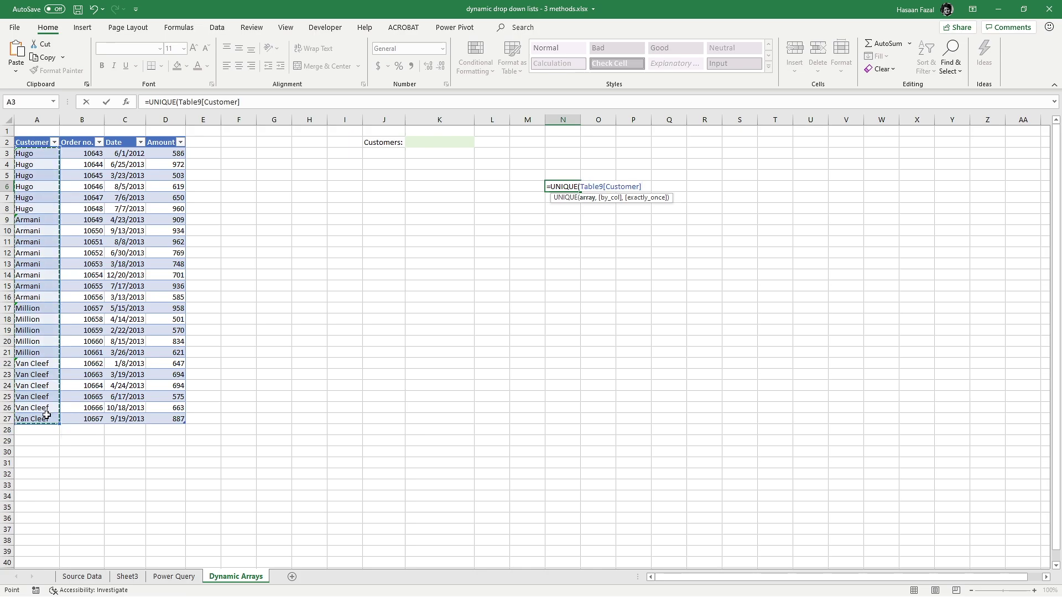
pyautogui.write(')')
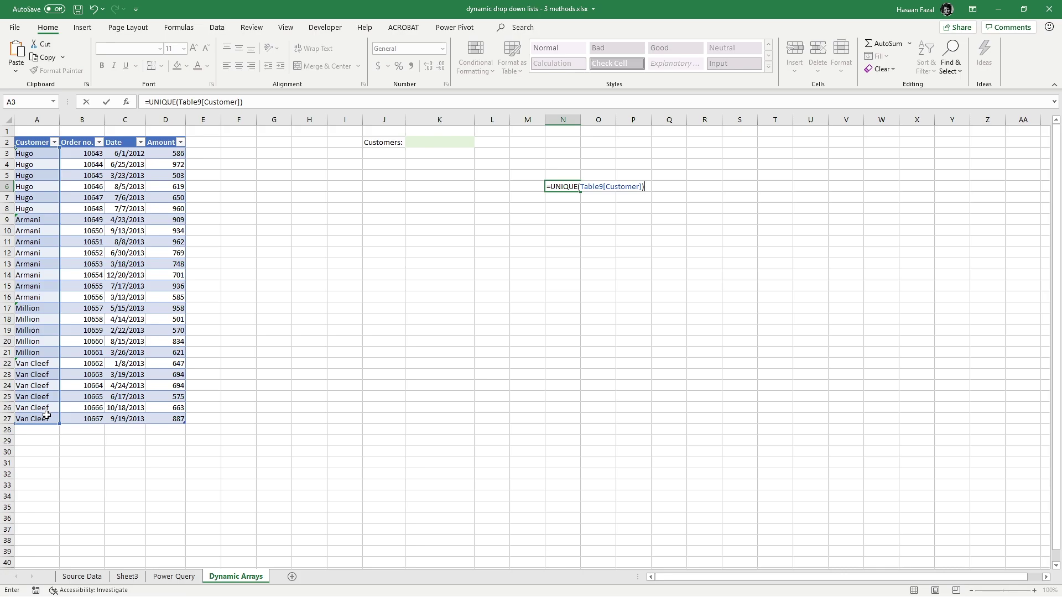
pyautogui.press('Return')
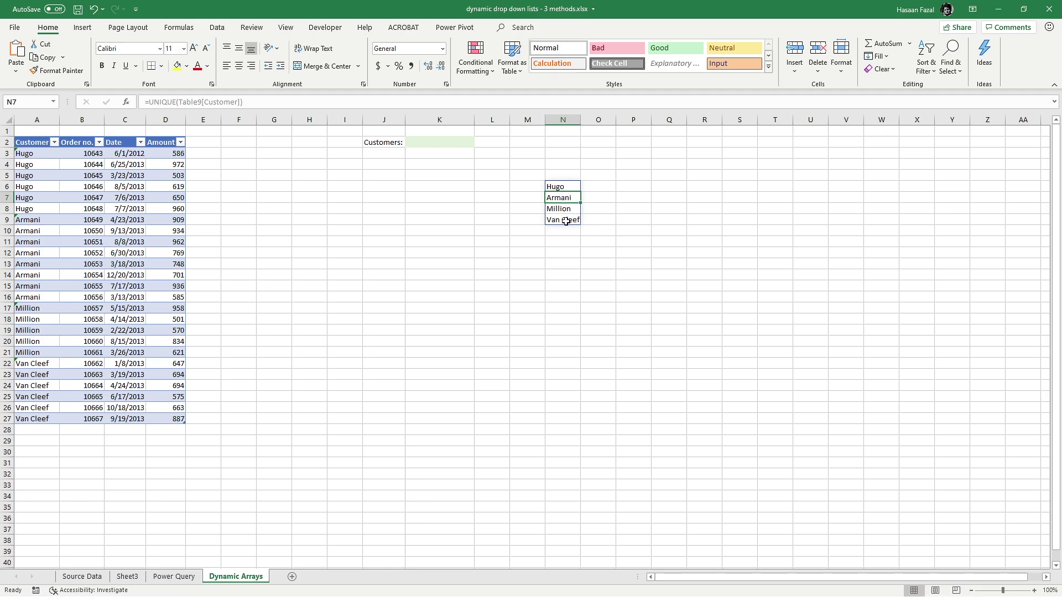
pyautogui.click(565, 186)
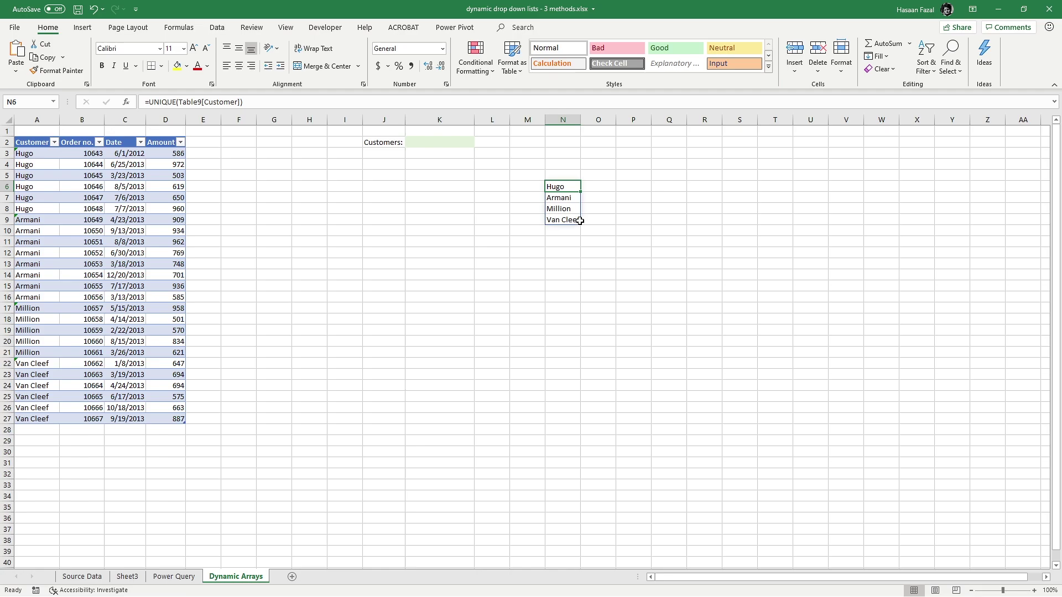
# Step: Wrap the N6 formula in SORT so it reads =SORT(UNIQUE(Table9[Customer])), listing the unique customers alphabetically
pyautogui.press('F2')
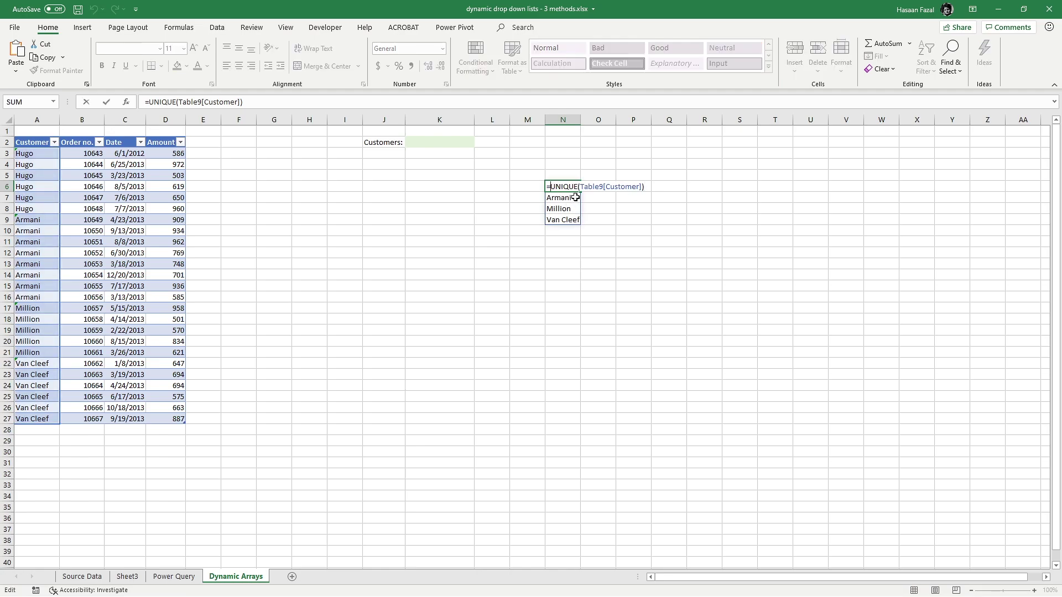
pyautogui.write('SORT(')
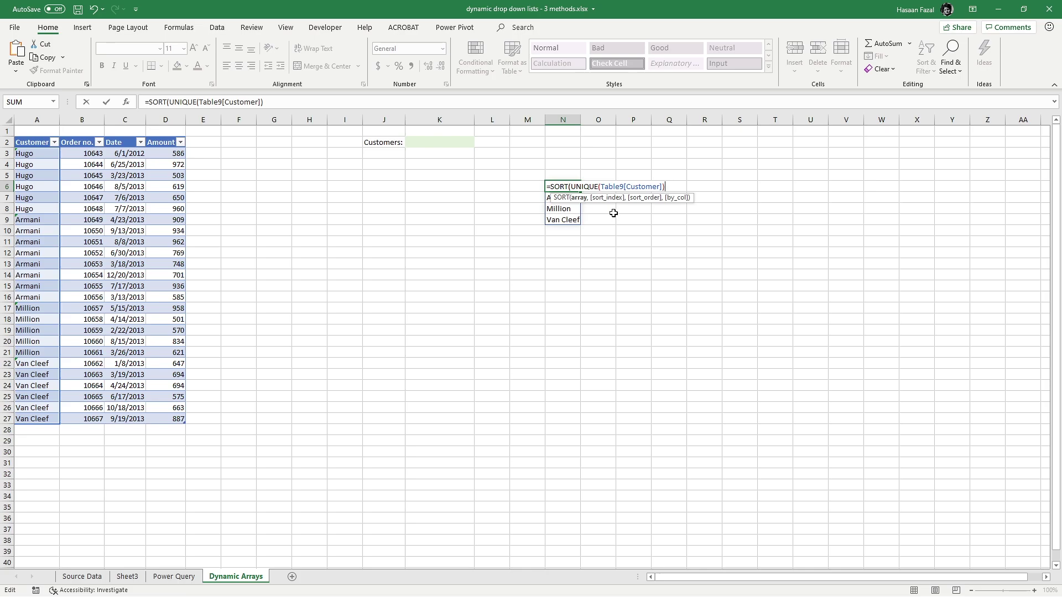
pyautogui.write(')')
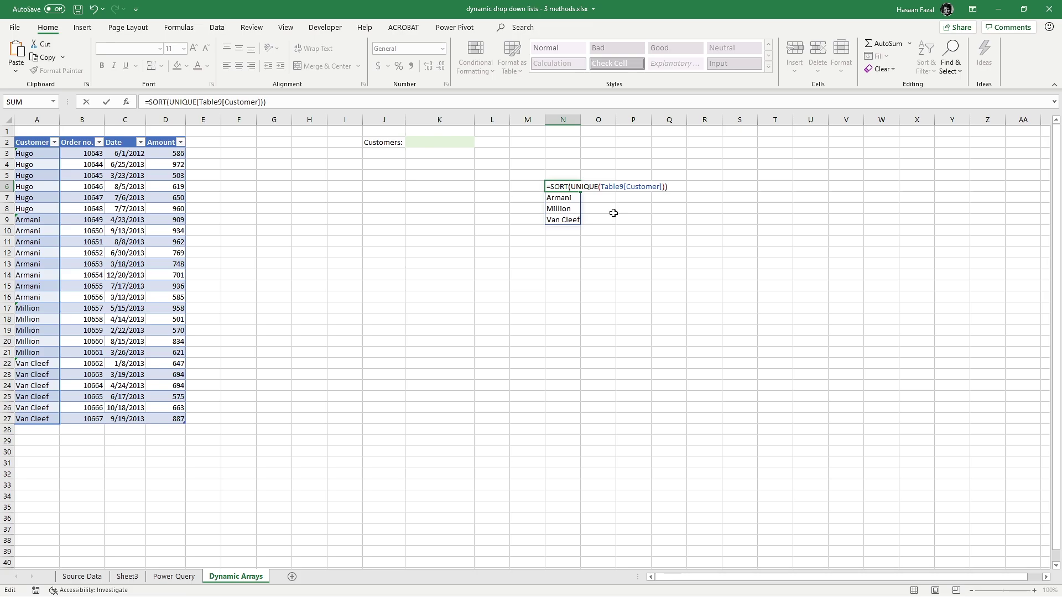
pyautogui.press('Return')
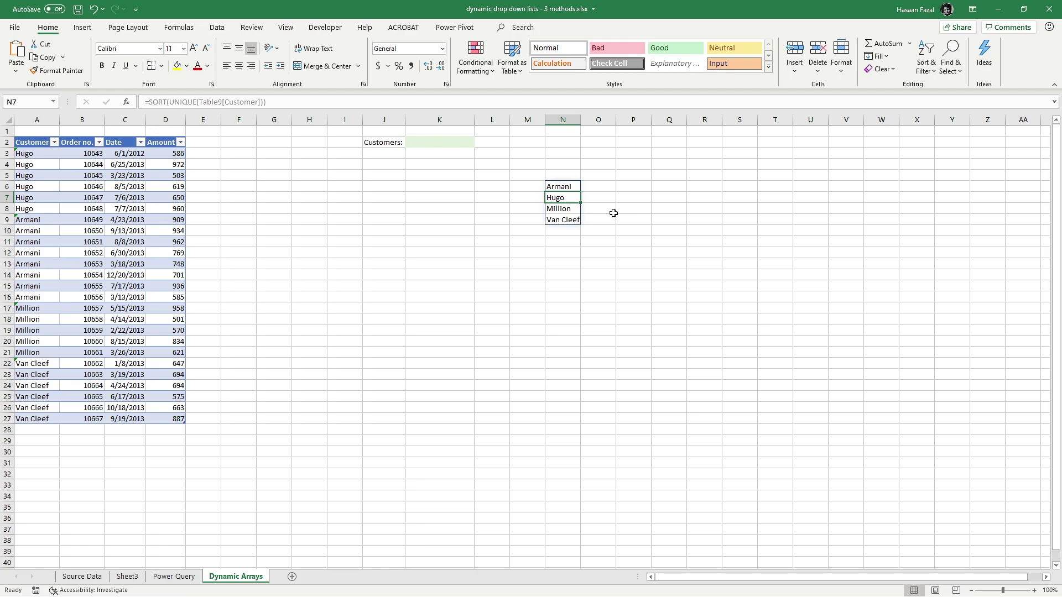
pyautogui.press('Down')
pyautogui.press('Down')
# Step: Add List data validation to K2 with the spill range N6# as its source, and view the drop-down choices
pyautogui.hotkey('alt', 'a')
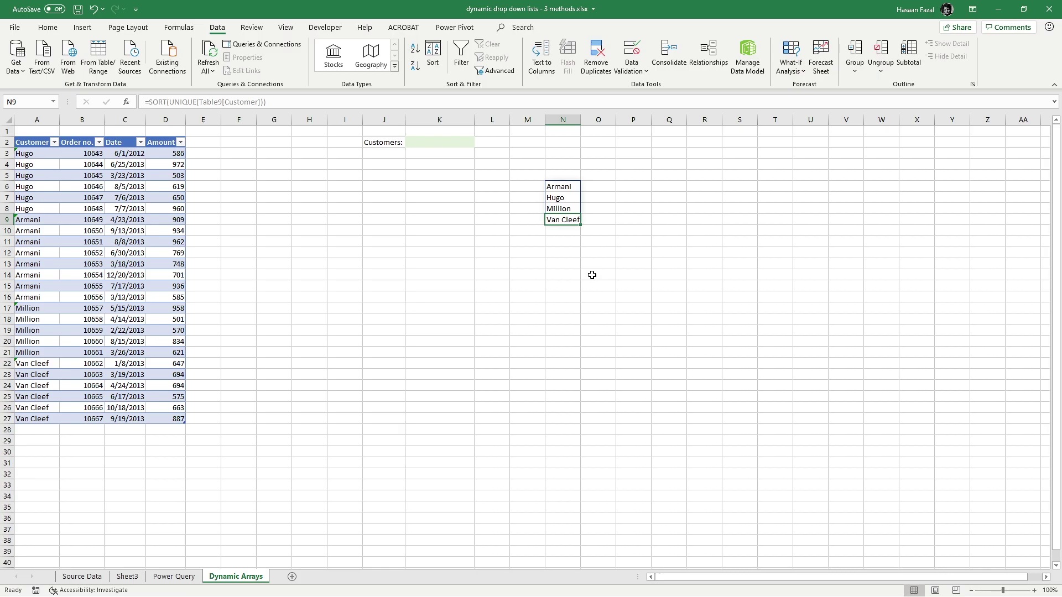
pyautogui.click(441, 145)
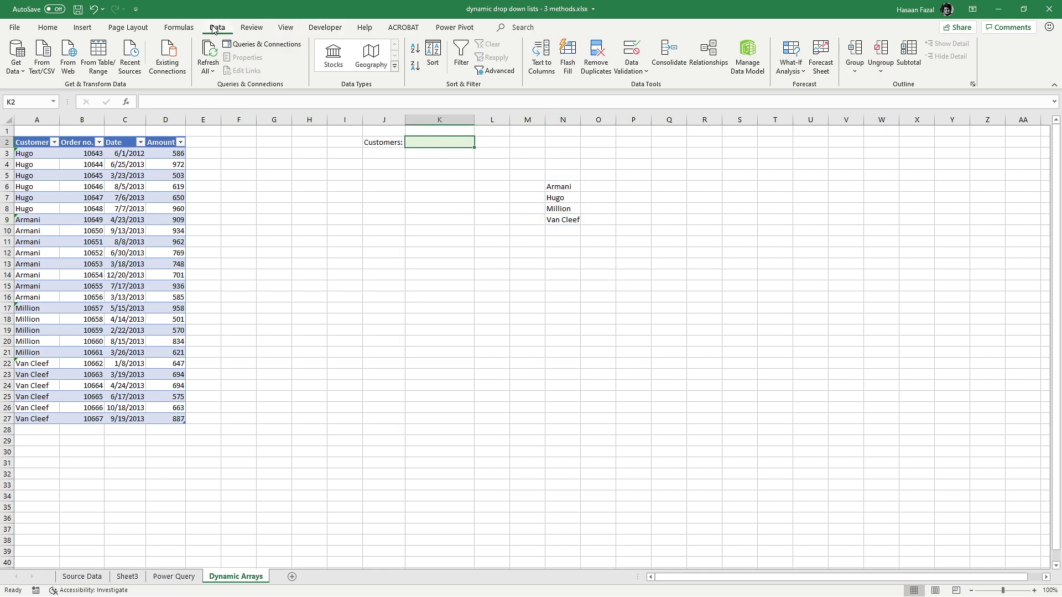
pyautogui.click(638, 49)
pyautogui.click(742, 277)
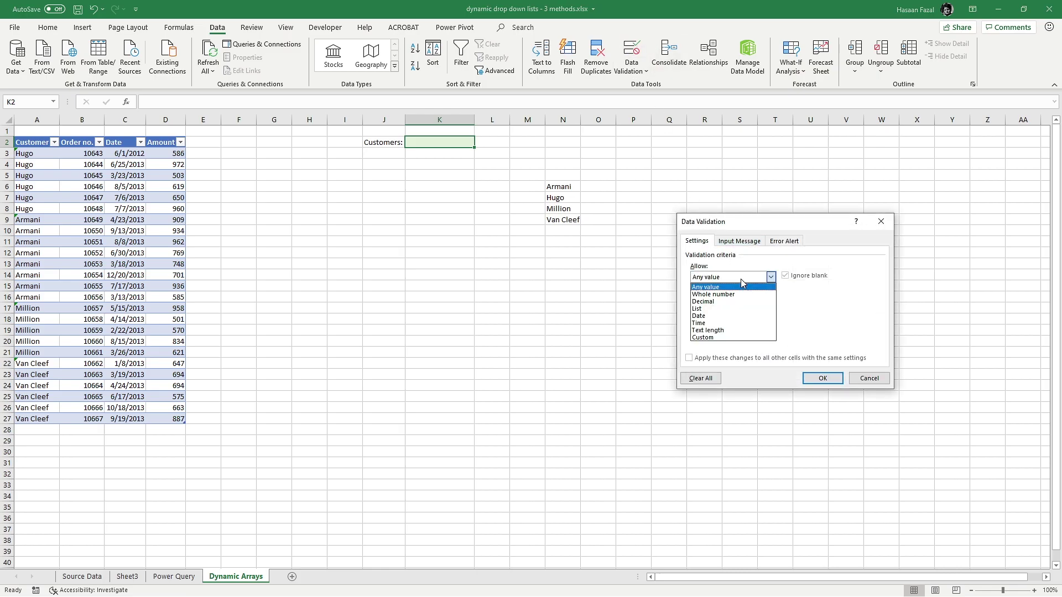
pyautogui.click(730, 308)
pyautogui.click(744, 323)
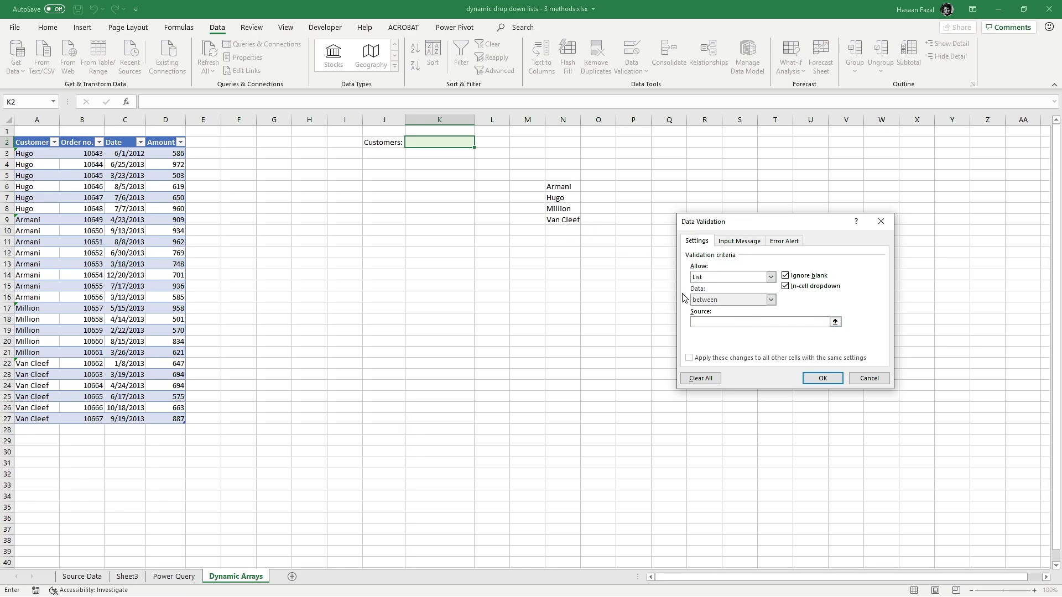
pyautogui.click(567, 187)
pyautogui.write('#')
pyautogui.click(817, 381)
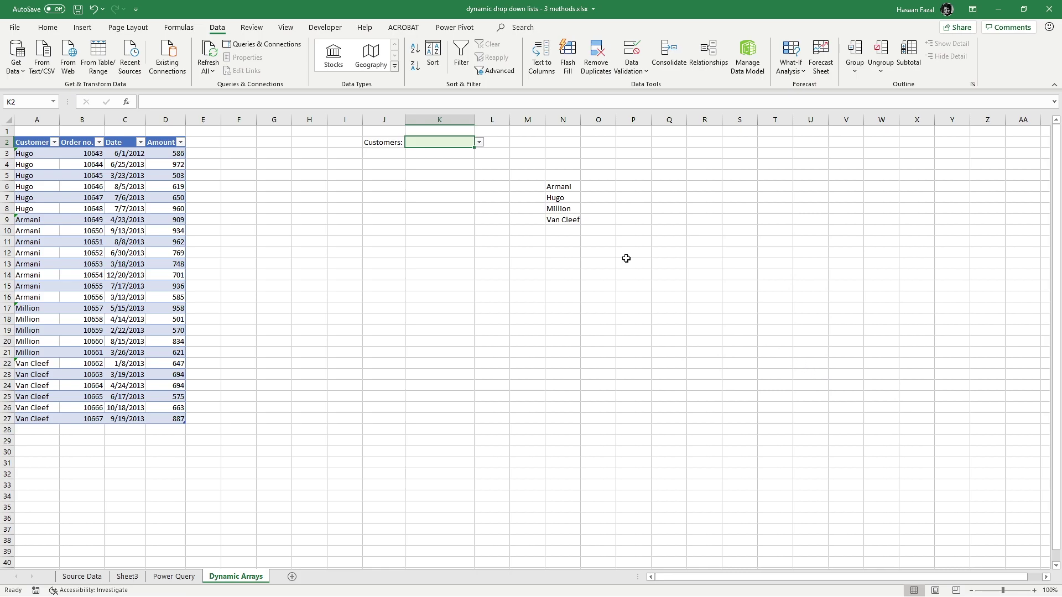
pyautogui.click(479, 142)
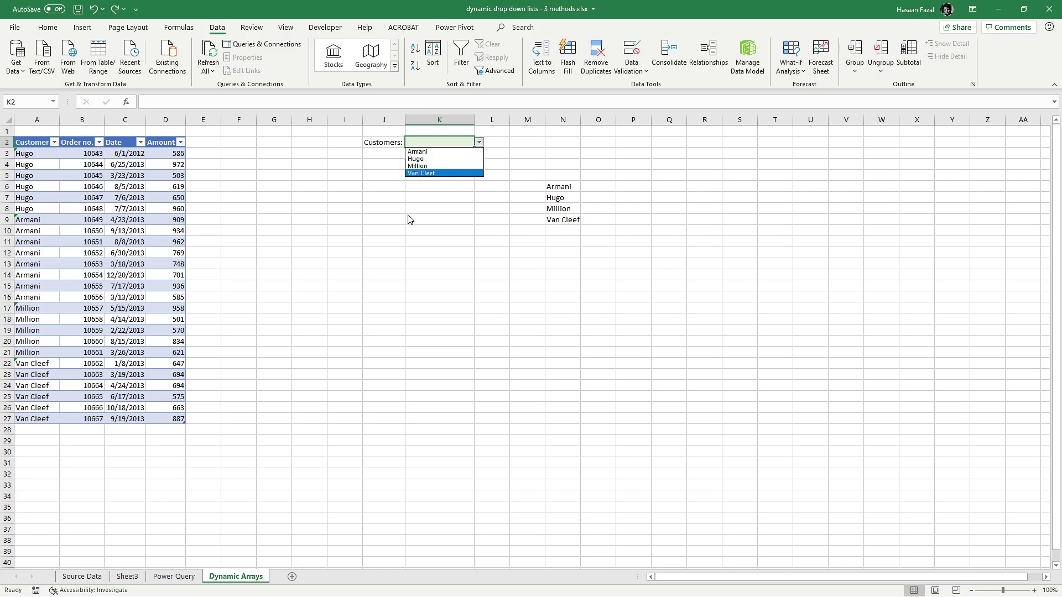
# Step: Add a new order row below the table's last row for customer Gucci, with the next order number, date 21/12/2013 and amount 990
pyautogui.click(173, 424)
pyautogui.click(174, 419)
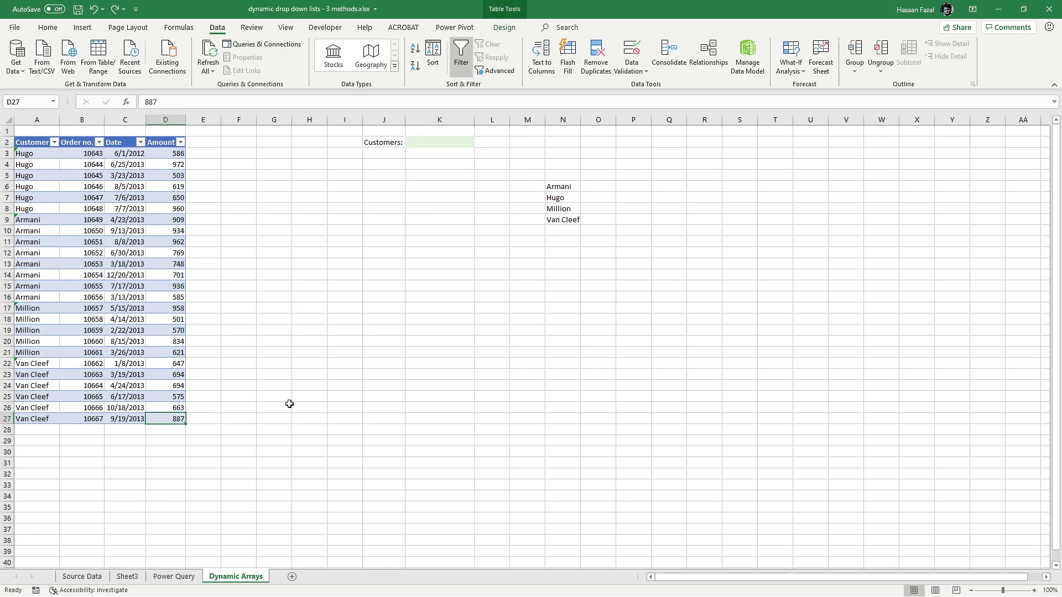
pyautogui.press('Tab')
pyautogui.write('Gucci')
pyautogui.press('Tab')
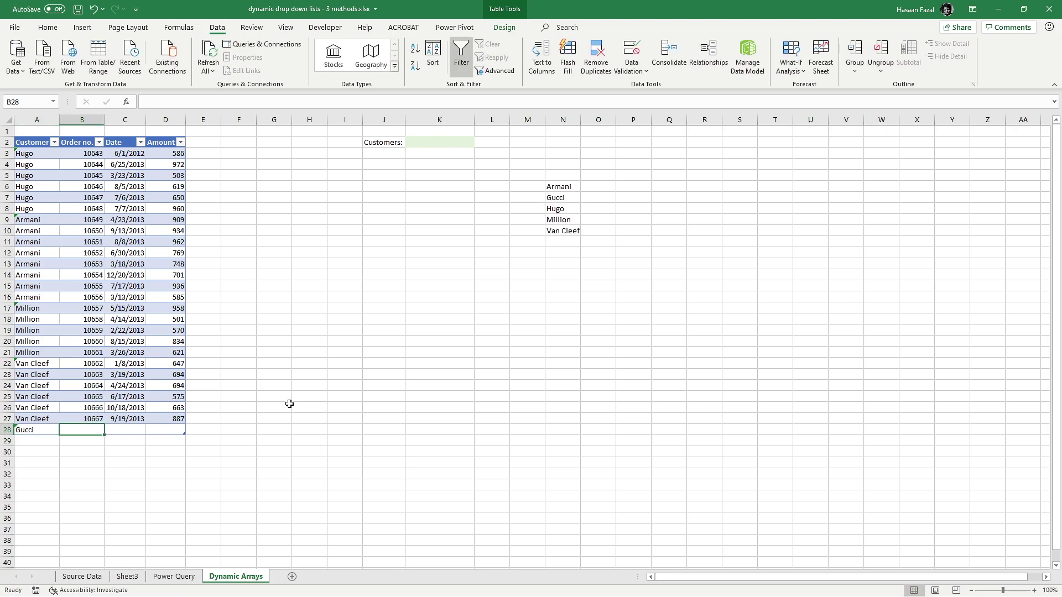
pyautogui.write('10668')
pyautogui.press('Tab')
pyautogui.write('21/12/2013')
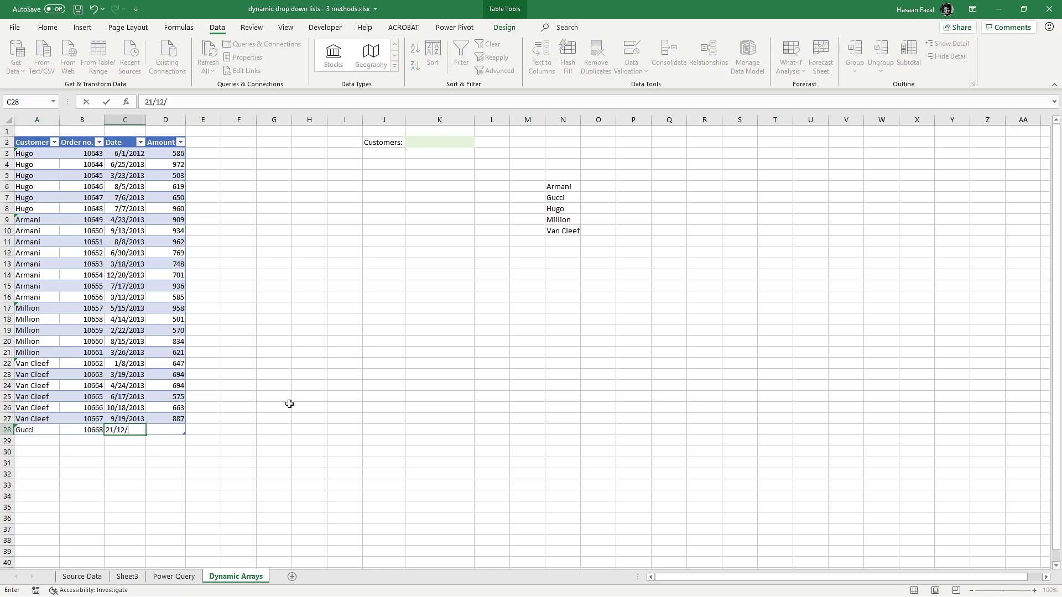
pyautogui.press('Tab')
pyautogui.write('990')
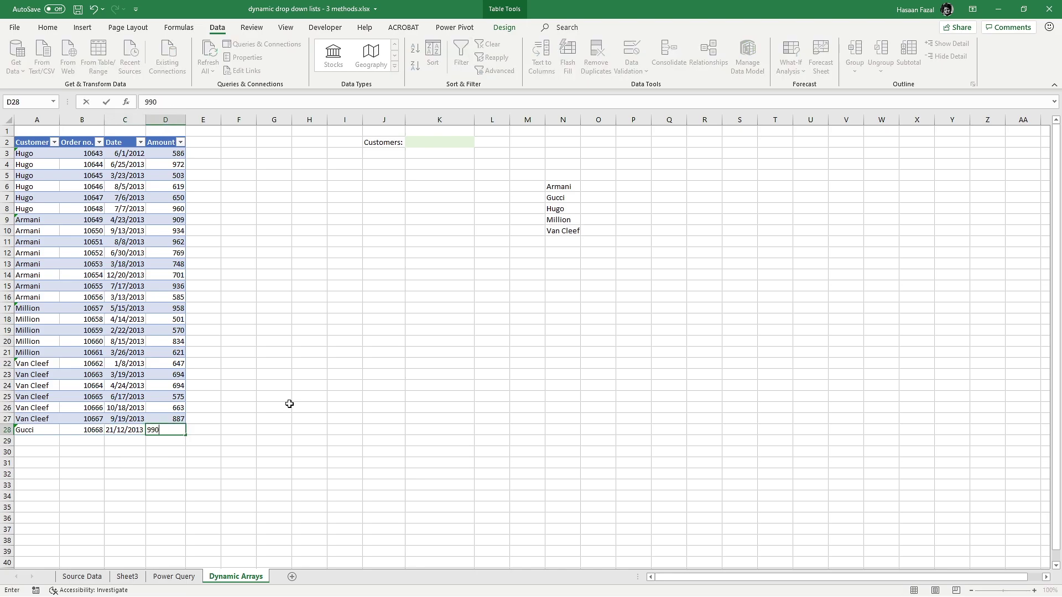
pyautogui.press('Up')
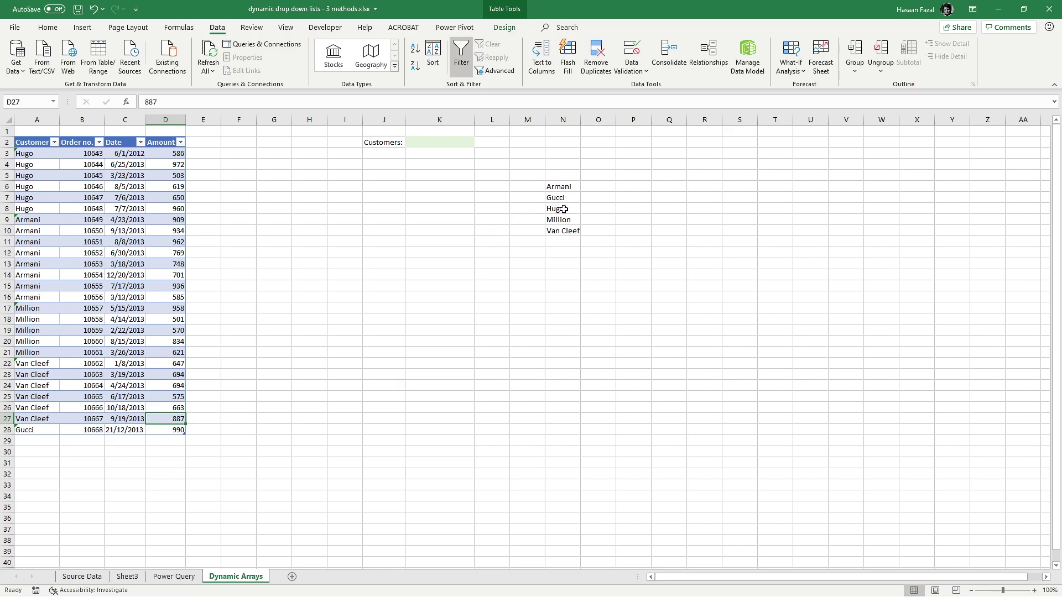
# Step: Check the spilled customer list starting at N6 and the choices offered by the K2 drop-down for the new customer
pyautogui.moveTo(564, 187); pyautogui.dragTo(567, 230)
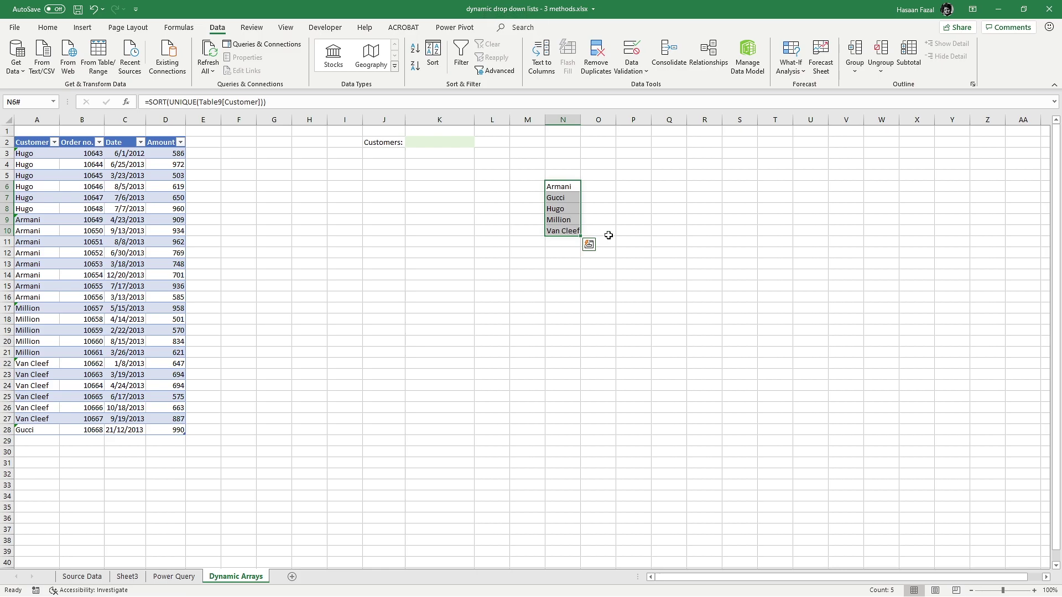
pyautogui.click(522, 219)
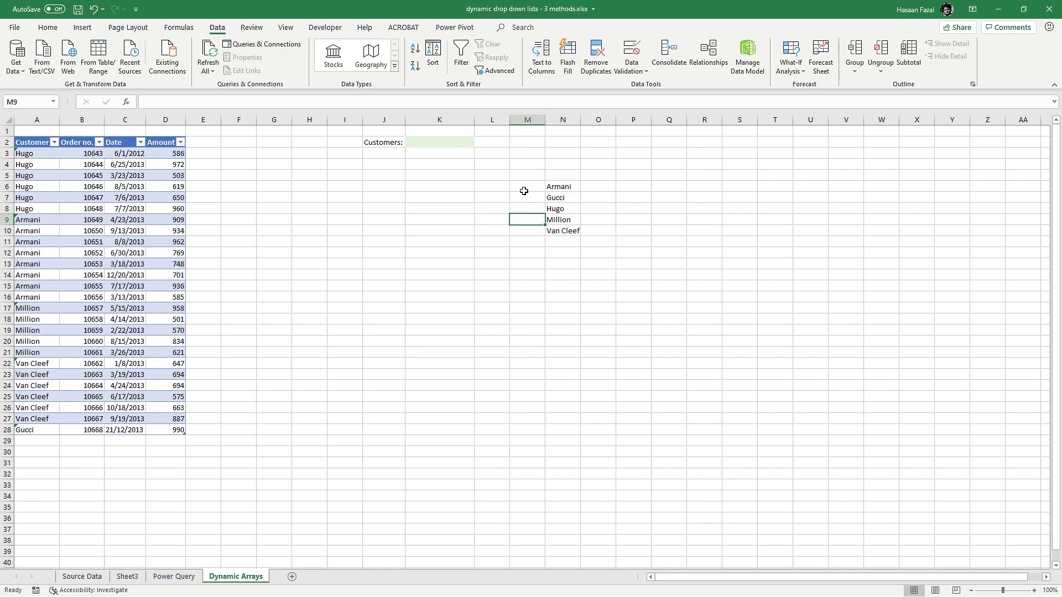
pyautogui.click(464, 142)
pyautogui.click(480, 143)
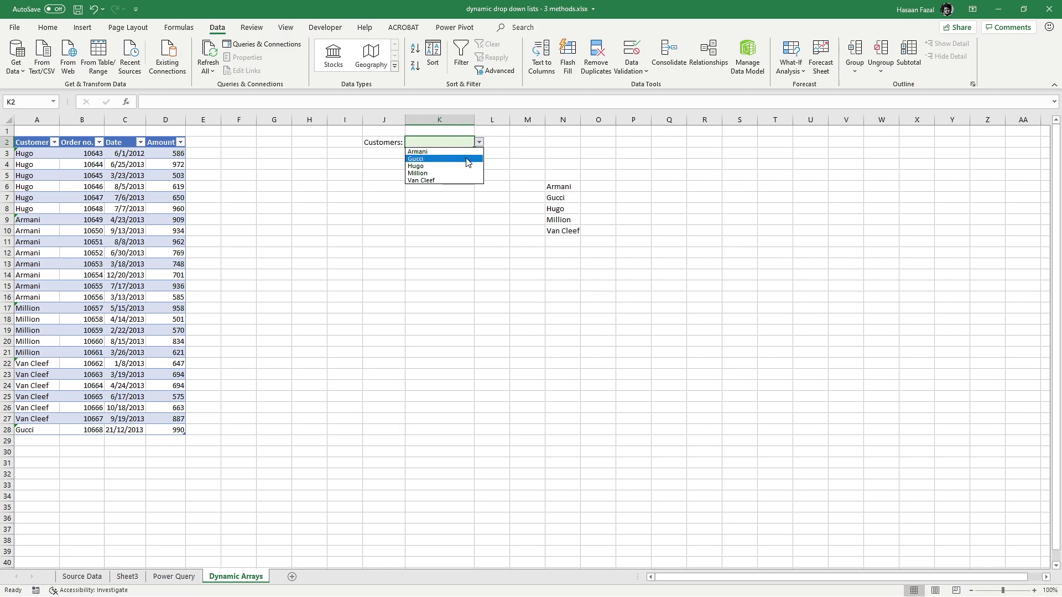